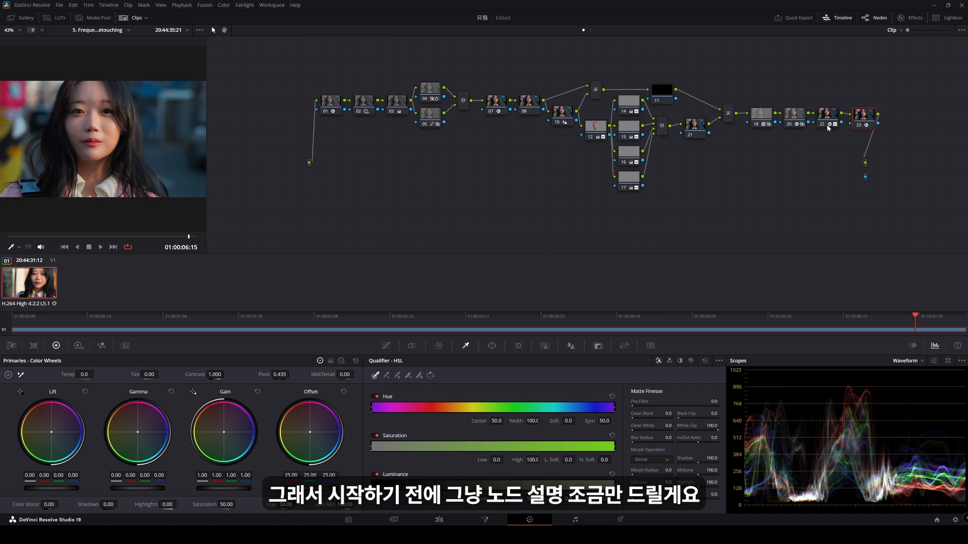
- Disable every node in the graph and re-enable only the Color Space Transform nodes 01 and 07 to review the ungraded conversion
left_click_drag(356, 63, 827, 213)
key("ctrl+d")
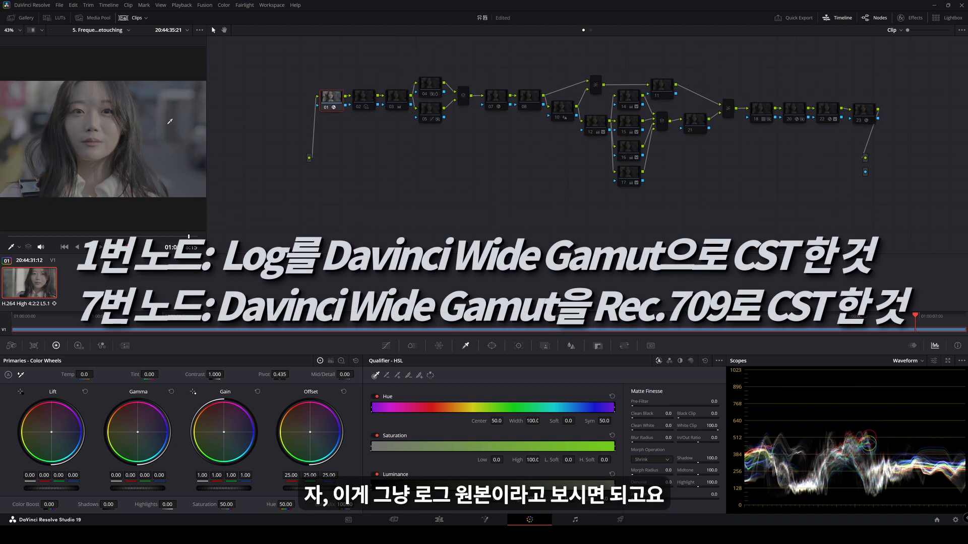
left_click(496, 100)
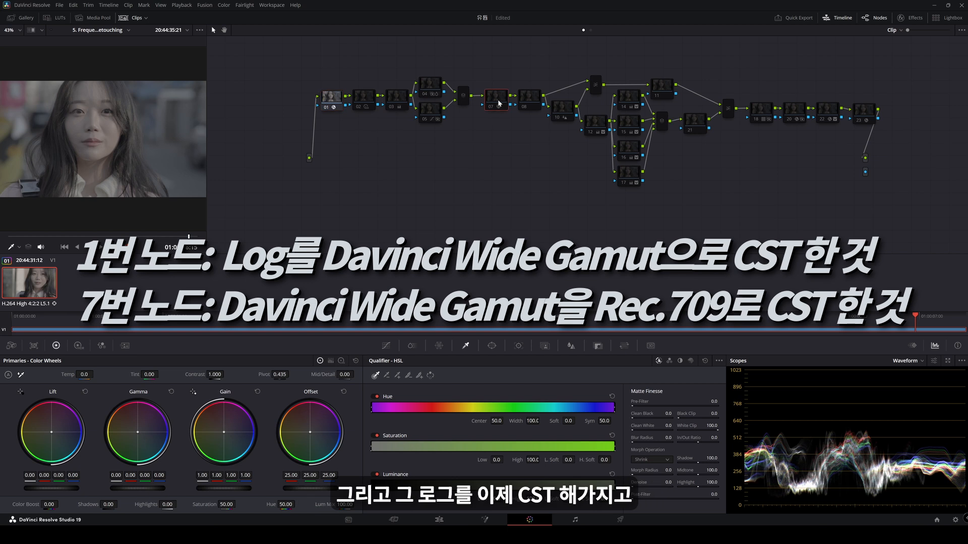
key("ctrl+d")
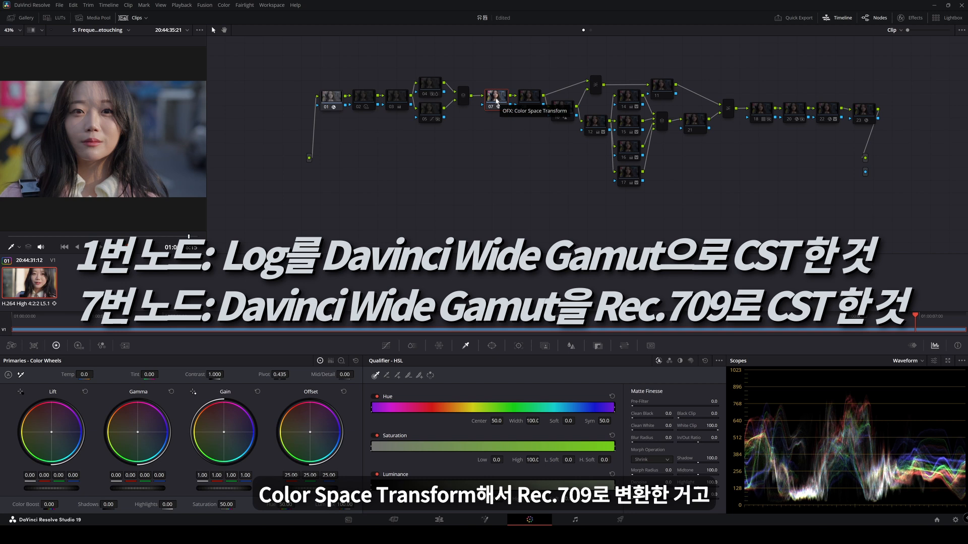
- Re-enable the primary correction nodes between 01 and 07 and the film LUT node 18 to review their effect
left_click_drag(355, 60, 466, 134)
key("ctrl+d")
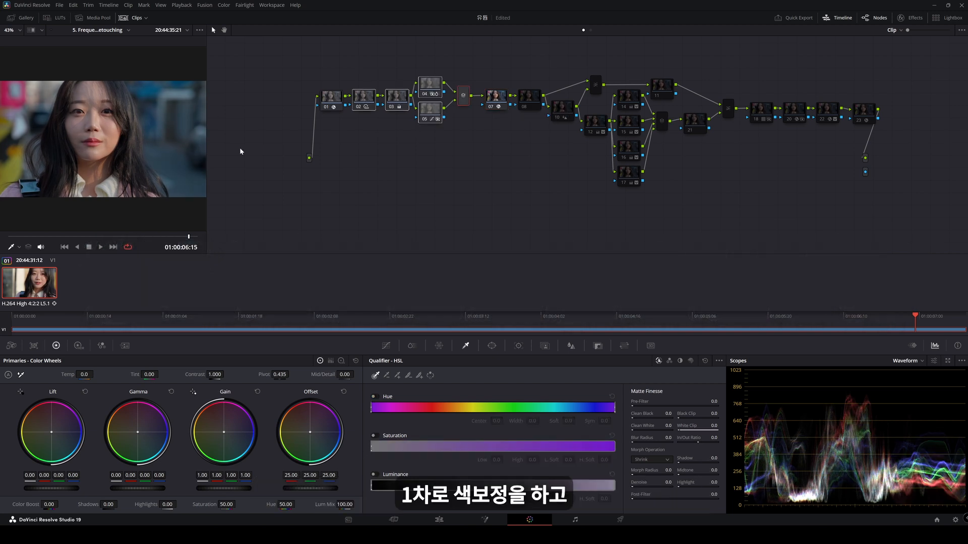
left_click(538, 116)
left_click_drag(605, 128, 729, 197)
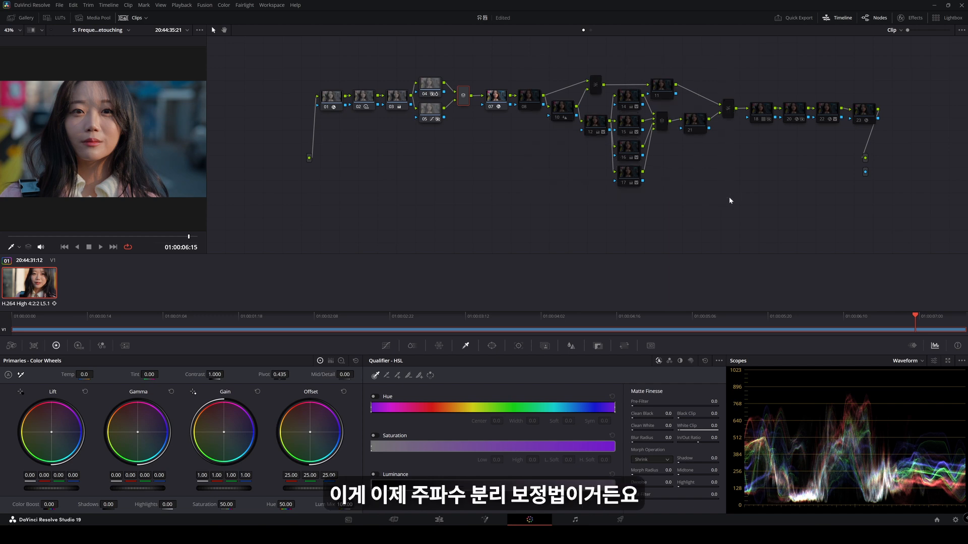
mouse_move(763, 121)
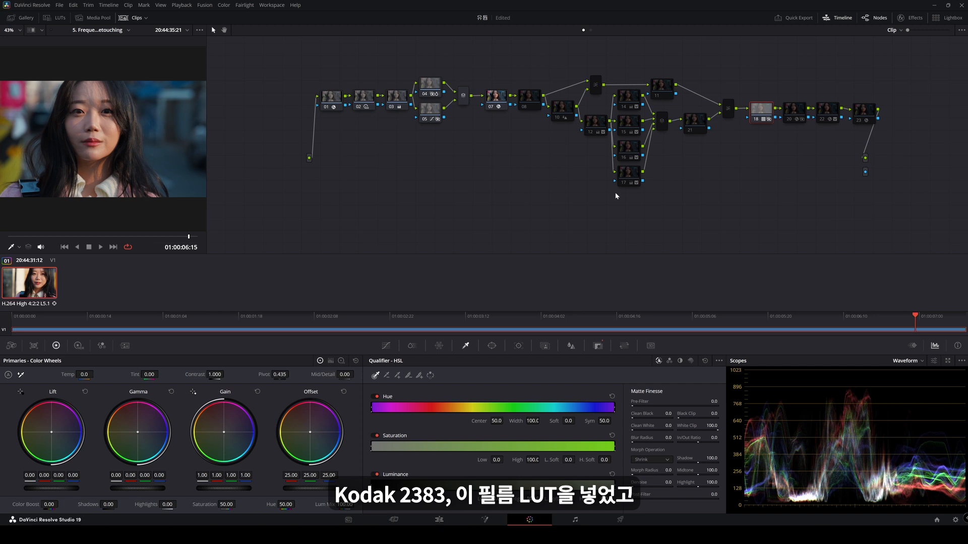
- Re-enable the glow and halation nodes 20, 22 and 23 and examine their effect on the face up close
left_click_drag(792, 78, 877, 127)
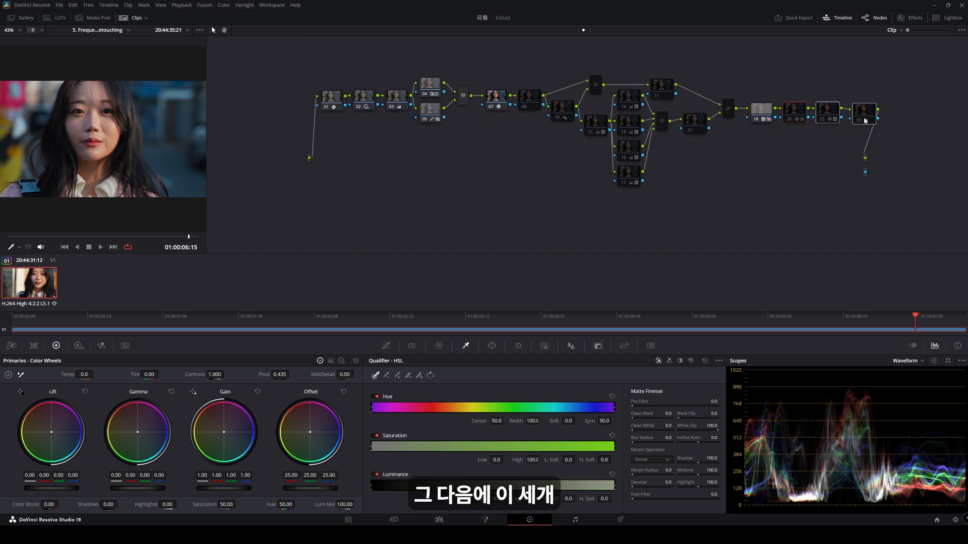
key("ctrl+d")
scroll(102, 133, "up", 6)
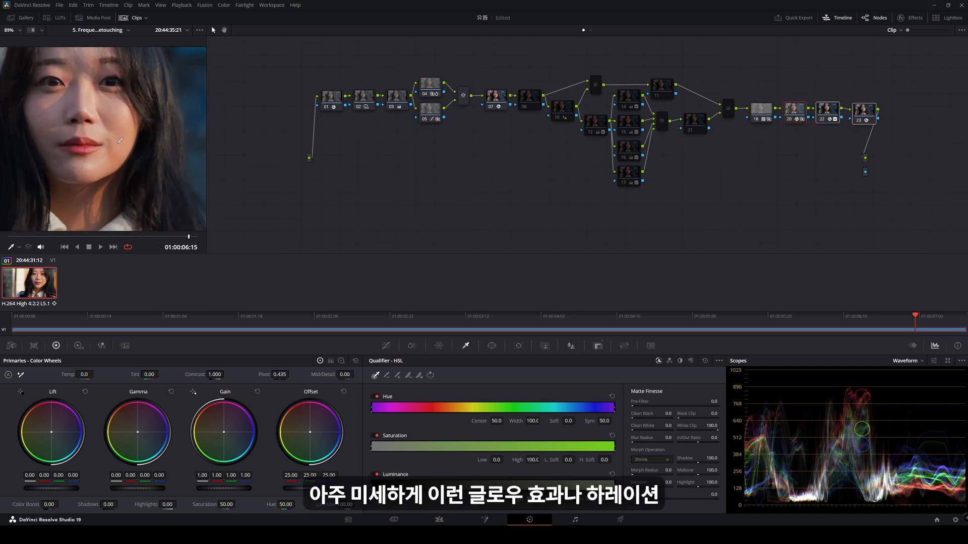
left_click(825, 152)
scroll(173, 129, "down", 1)
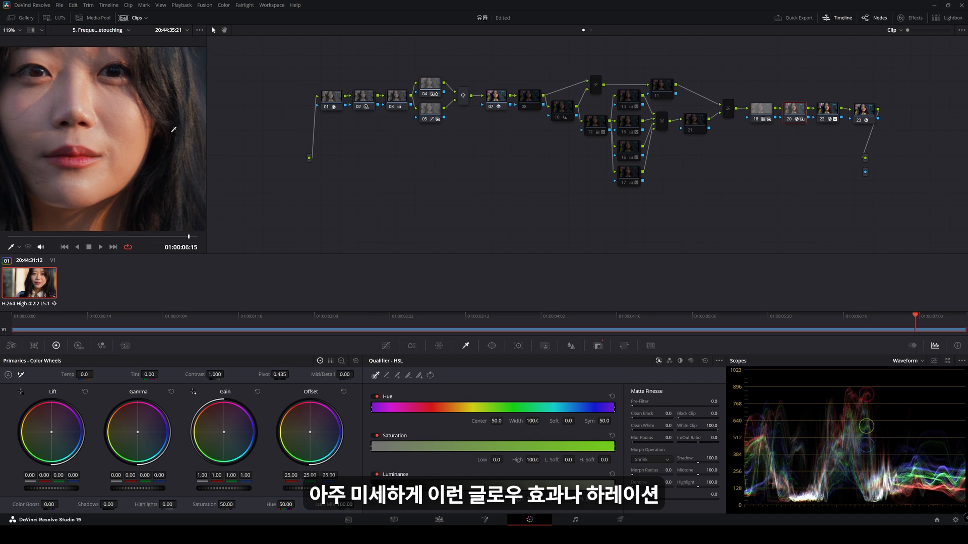
scroll(127, 117, "up", 3)
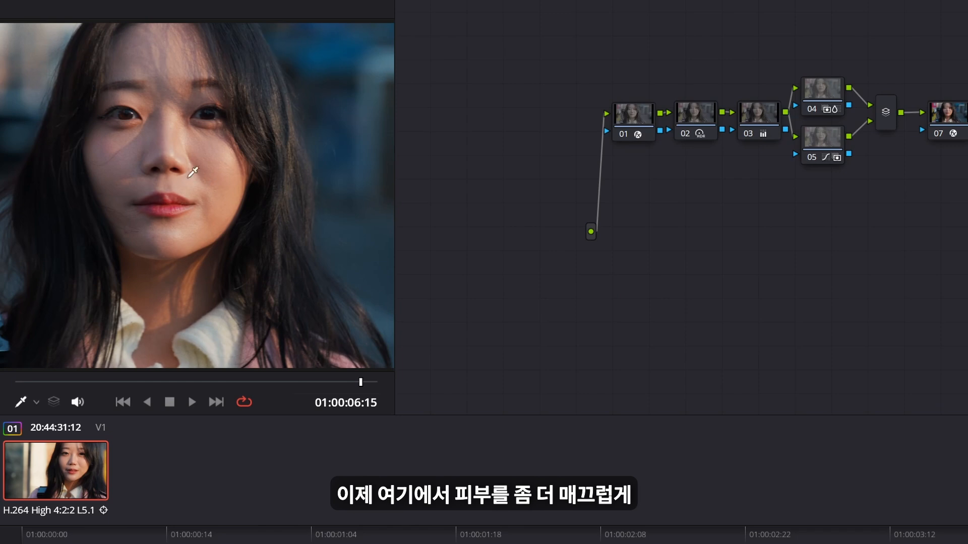
- Toggle the whole frequency separation node group repeatedly to compare the cheek and mouth skin with and without retouching
scroll(90, 129, "up", 6)
scroll(208, 161, "up", 1)
left_click_drag(156, 225, 258, 214)
key("ctrl+d")
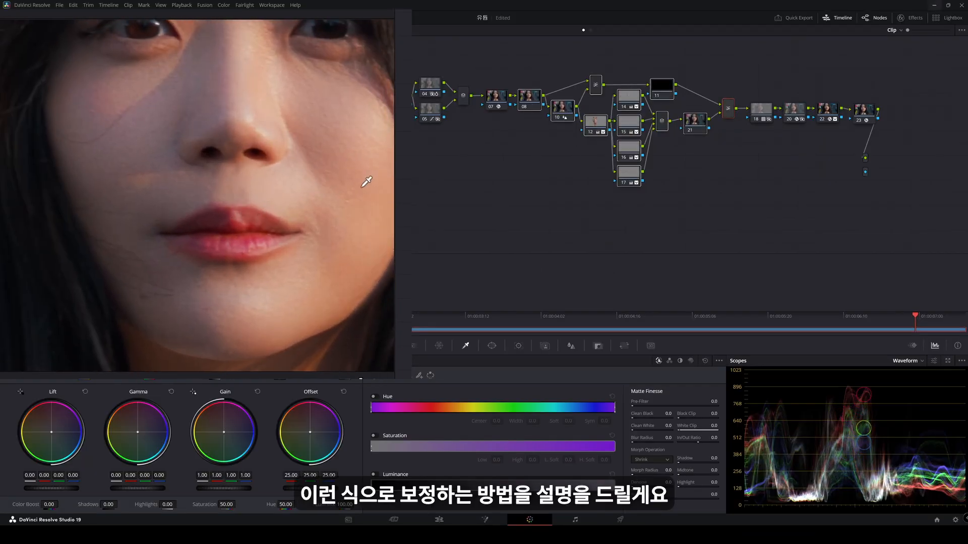
key("ctrl+d")
key("ctrl+d")
key("ctrl+d")
key("ctrl+d")
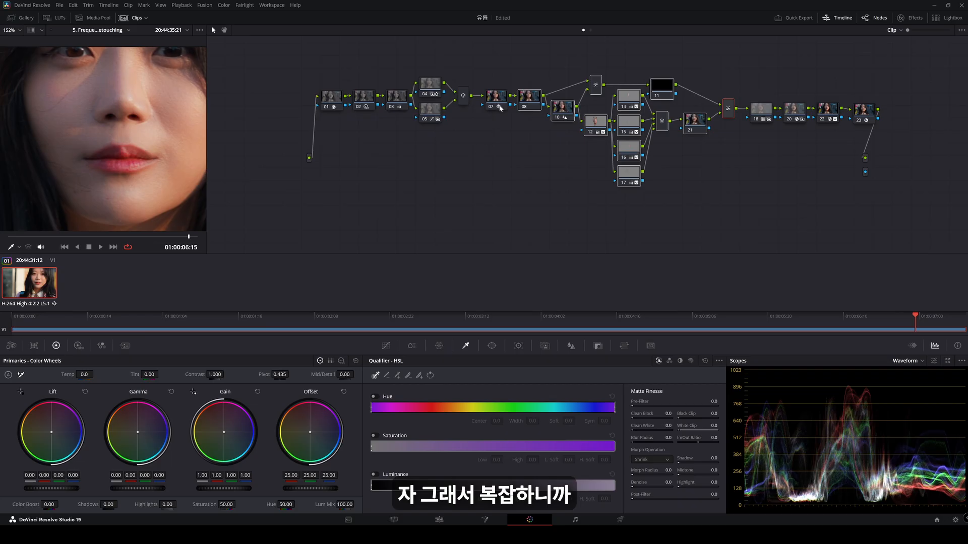
- Combine nodes 01 through 07 into a single compound node
left_click(491, 105)
left_click_drag(341, 70, 504, 158)
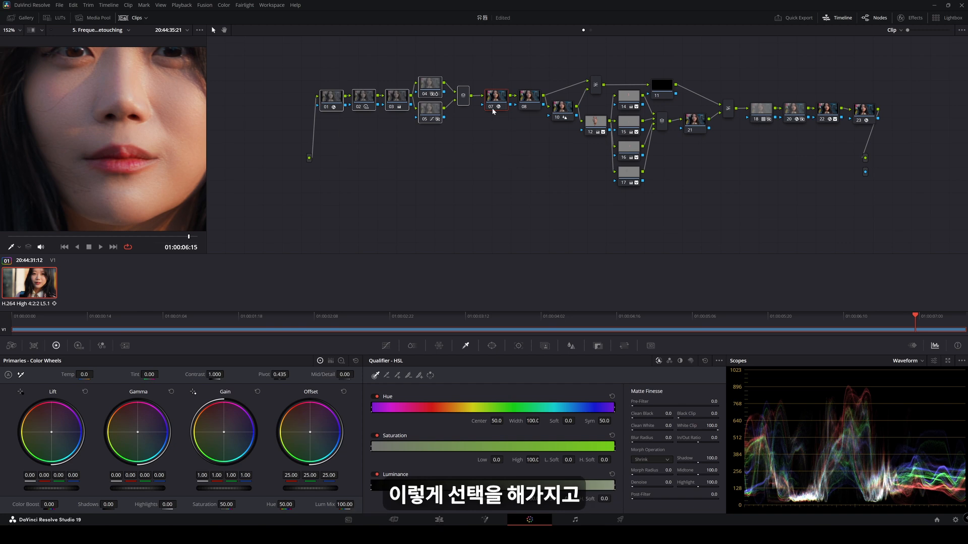
right_click(498, 103)
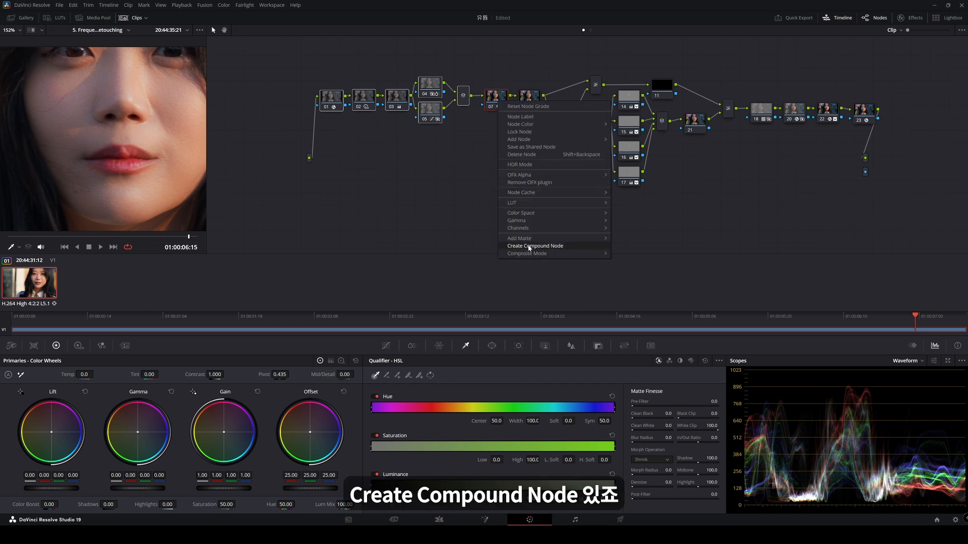
left_click(558, 247)
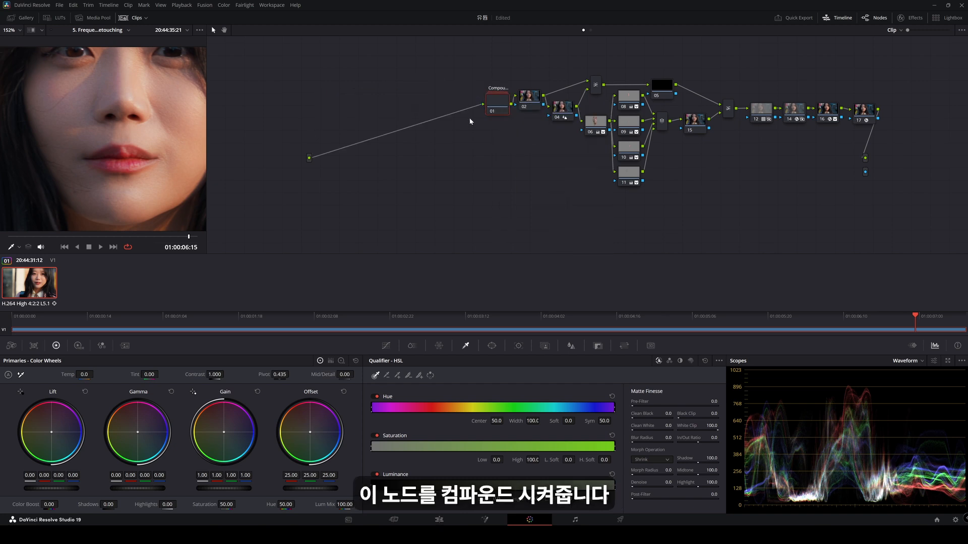
- Move the first compound node closer to the source and combine the final film look nodes 12 through 17 into a second compound node
left_click_drag(503, 99, 378, 162)
right_click(864, 116)
left_click(870, 259)
left_click_drag(860, 109, 815, 146)
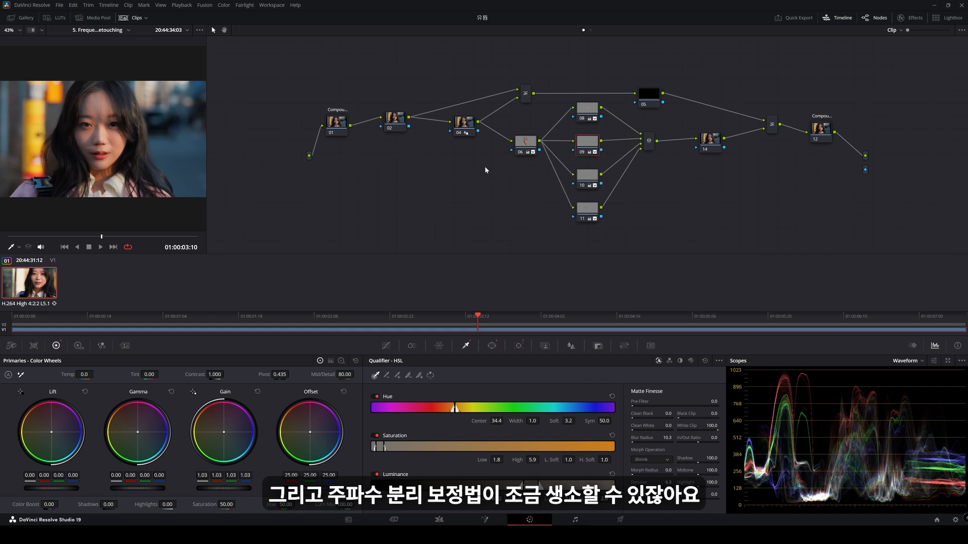
left_click_drag(349, 59, 793, 221)
left_click(424, 76)
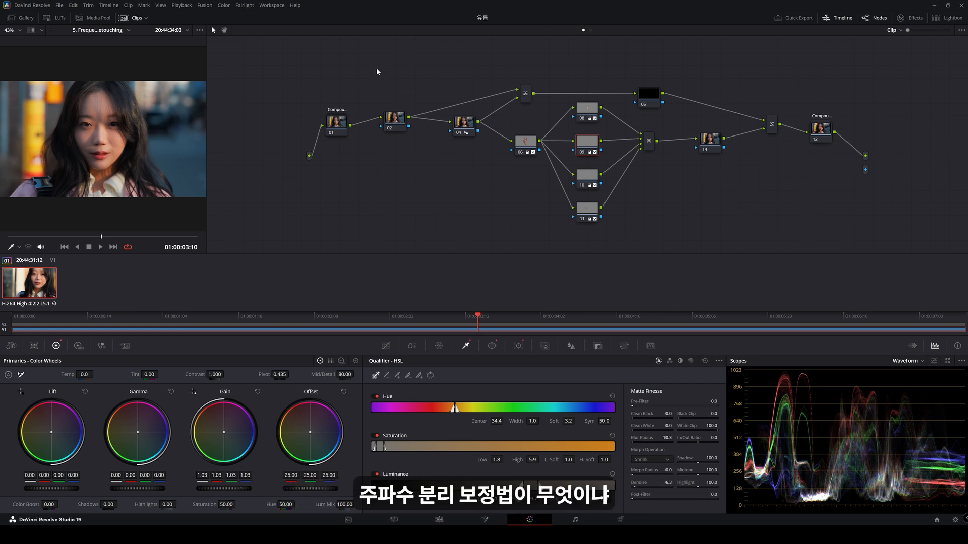
left_click_drag(383, 66, 722, 223)
left_click(495, 170)
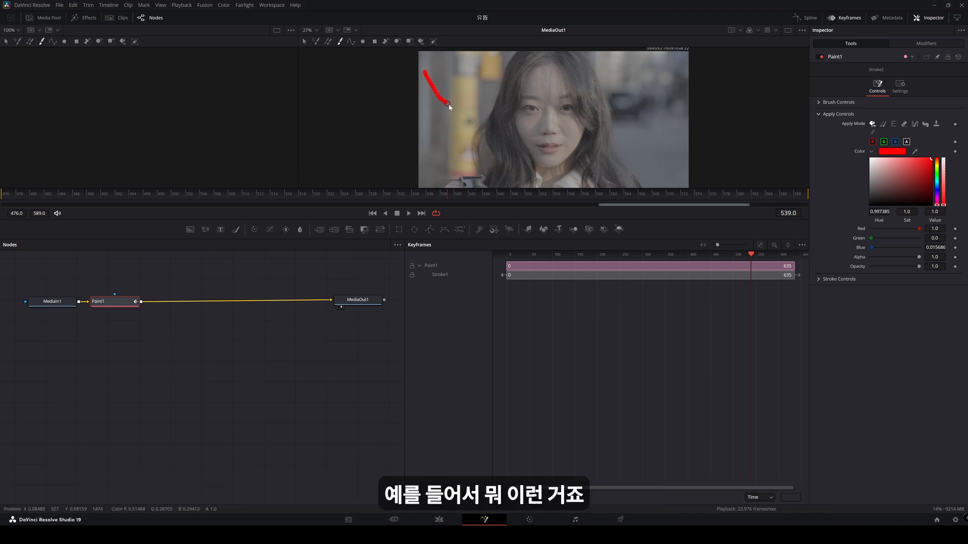
- Paint a wide red low-frequency wave across the upper part of the portrait and a high-frequency wave beneath it
mouse_move(449, 107)
left_mouse_down()
mouse_move(475, 87)
mouse_move(652, 102)
mouse_move(682, 73)
left_mouse_up()
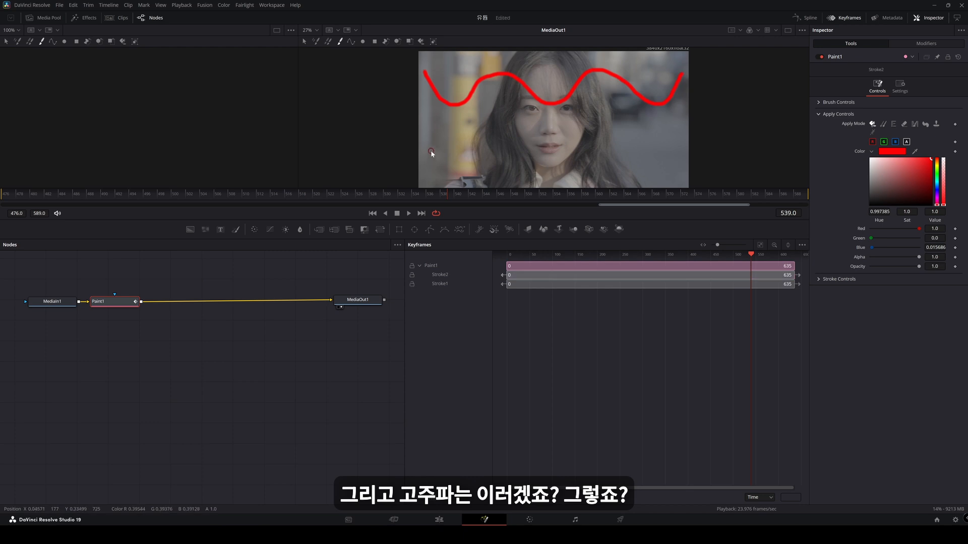
mouse_move(430, 143)
left_mouse_down()
mouse_move(623, 132)
mouse_move(638, 170)
mouse_move(658, 139)
mouse_move(680, 163)
left_mouse_up()
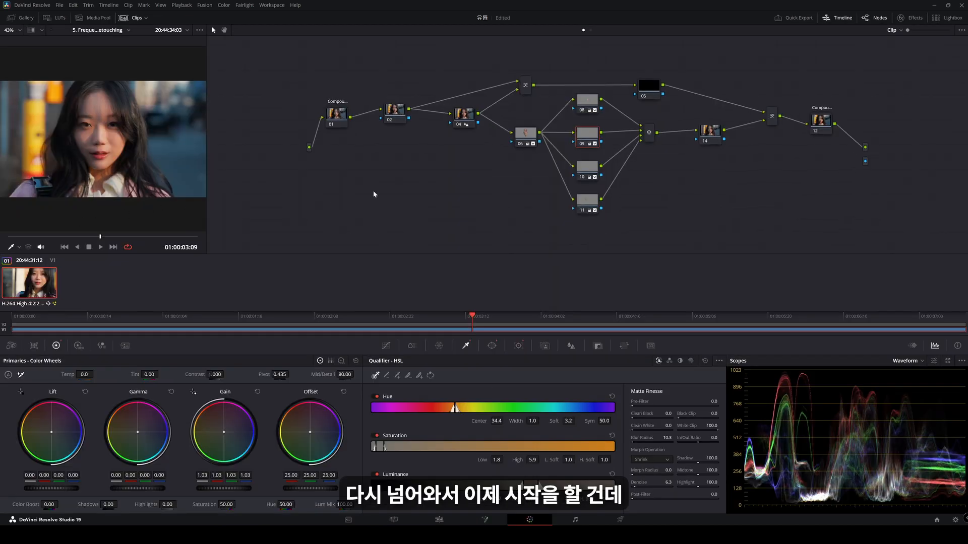
left_click_drag(328, 66, 832, 211)
left_click(832, 212)
left_click_drag(385, 68, 826, 214)
left_click_drag(372, 55, 777, 239)
left_click(754, 208)
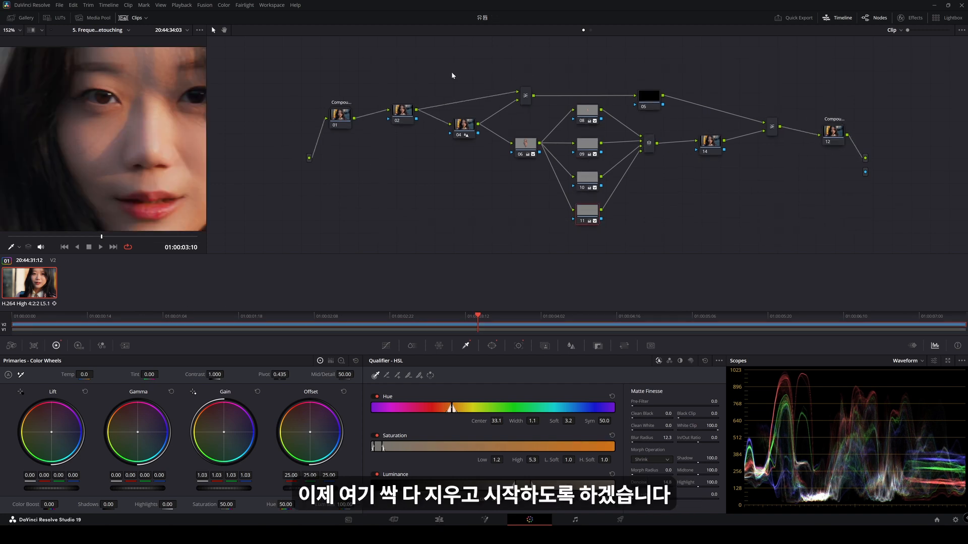
- Delete all frequency separation nodes between node 02 and the final compound node
left_click_drag(452, 71, 706, 229)
left_click(706, 229)
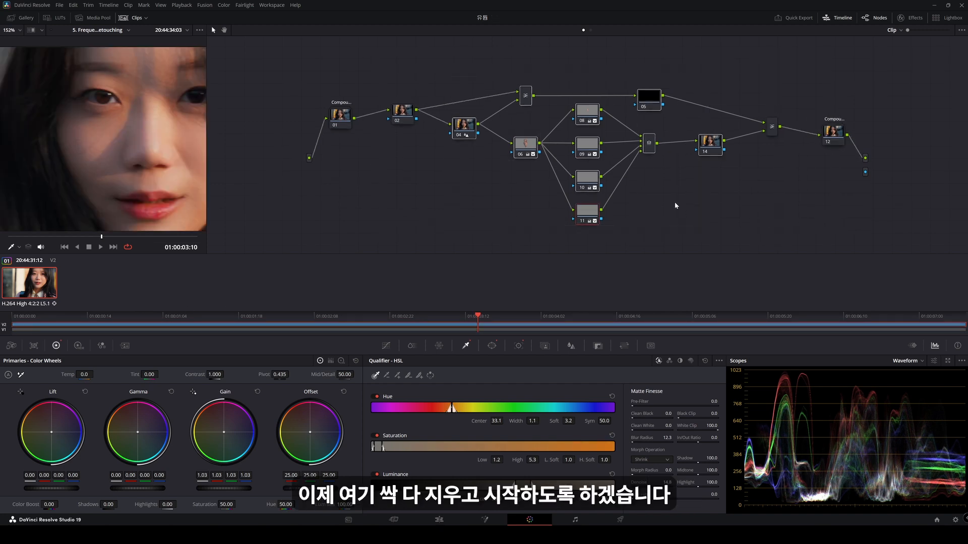
key("ctrl+a")
key("Delete")
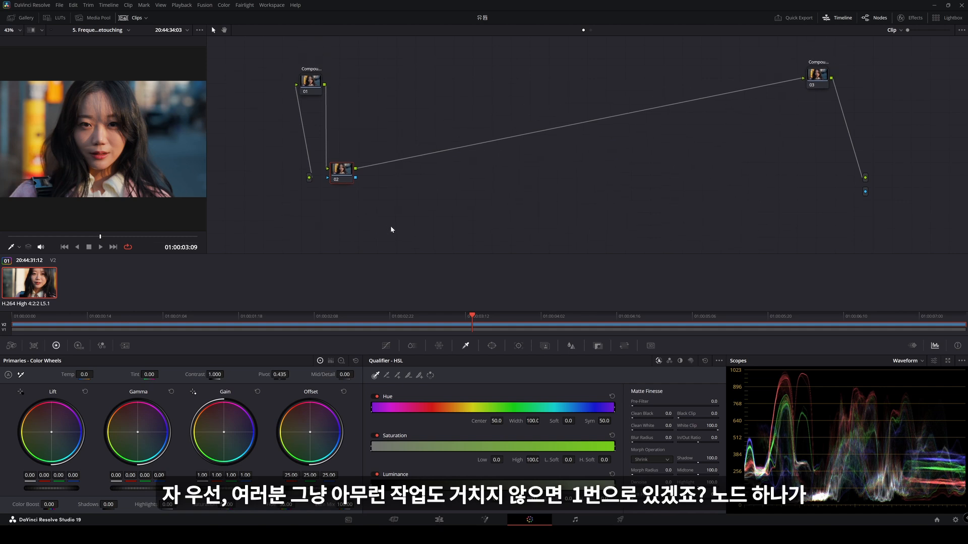
- Reposition the first compound node and node 02 near the source, switching both compound nodes off and on to compare the footage
mouse_move(343, 174)
left_mouse_down()
mouse_move(373, 161)
mouse_move(345, 177)
mouse_move(345, 189)
left_mouse_up()
left_click_drag(310, 84, 315, 118)
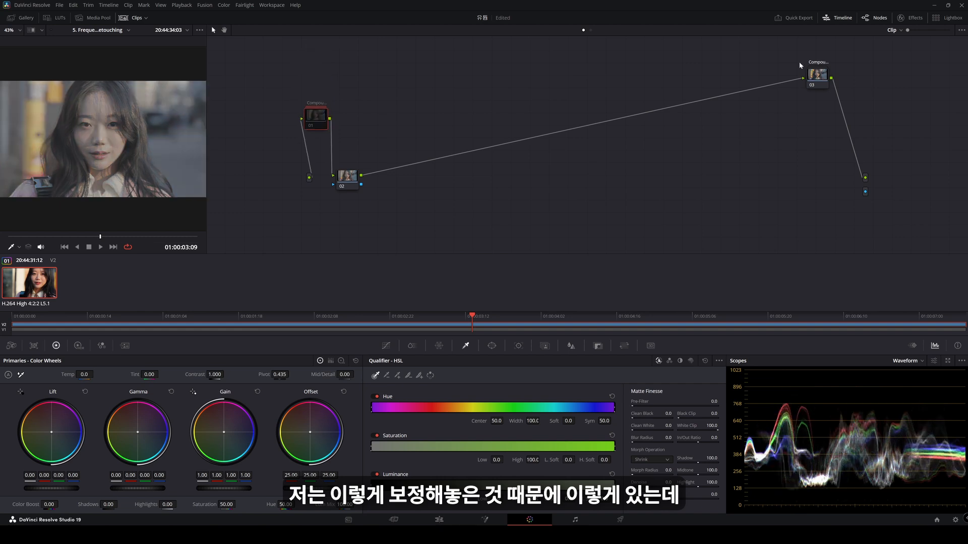
left_click(819, 76)
key("ctrl+d")
left_click(313, 113)
key("ctrl+d")
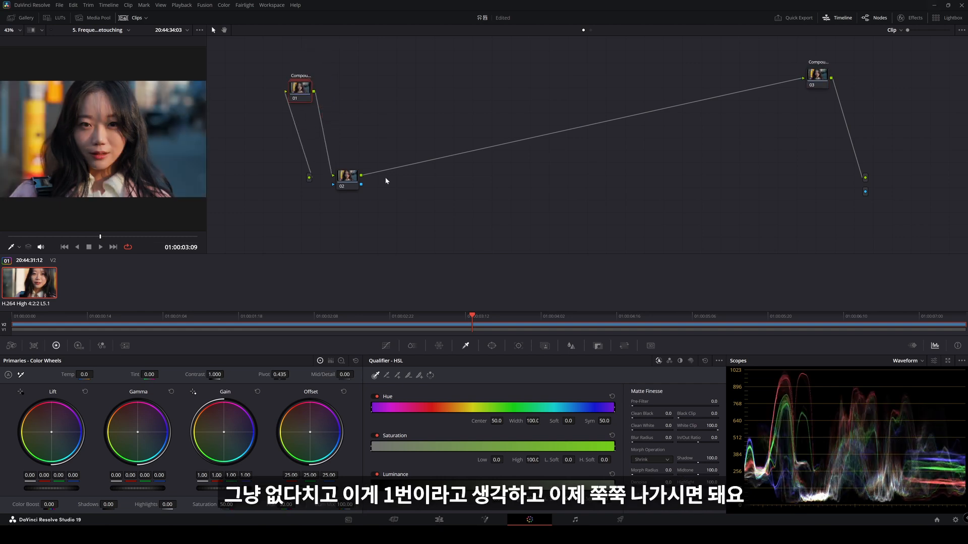
left_click_drag(345, 183, 339, 180)
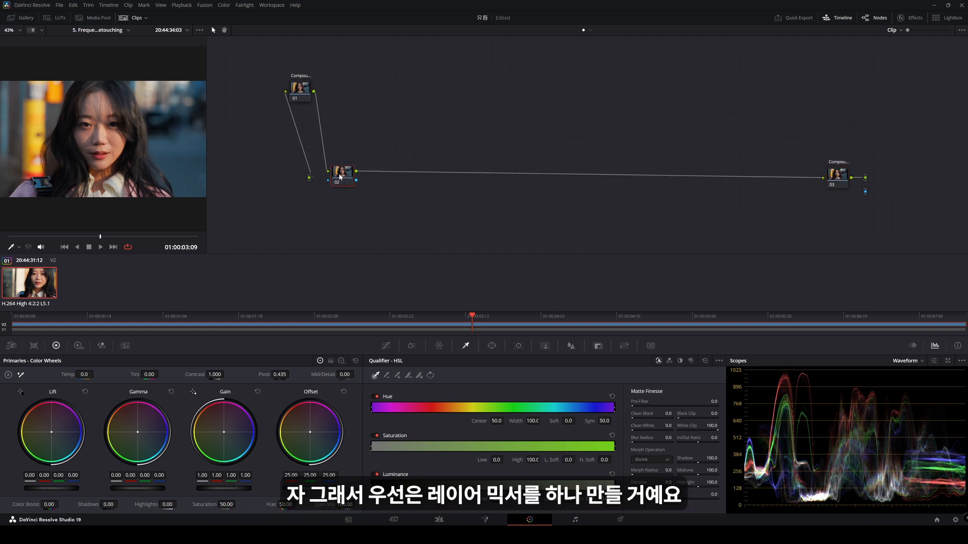
left_click_drag(339, 177, 336, 176)
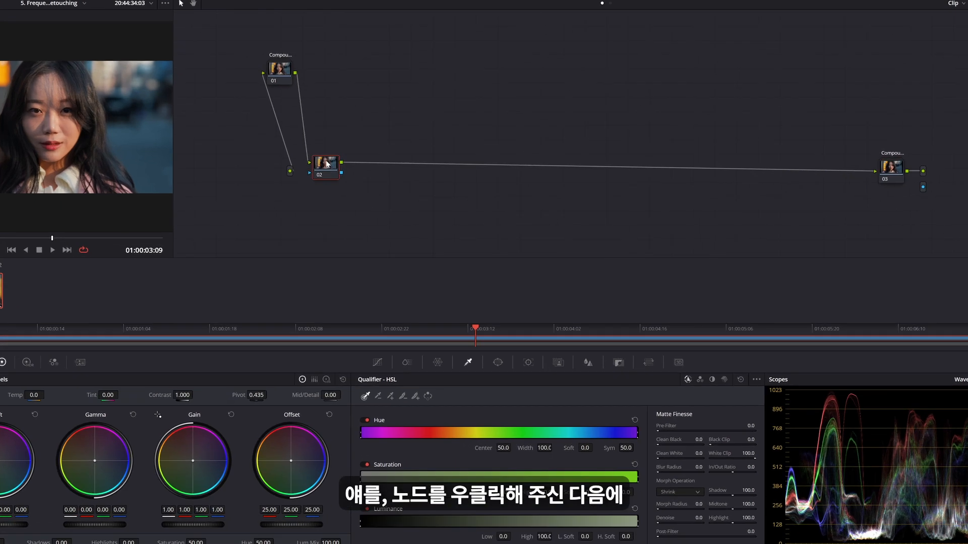
right_click(340, 171)
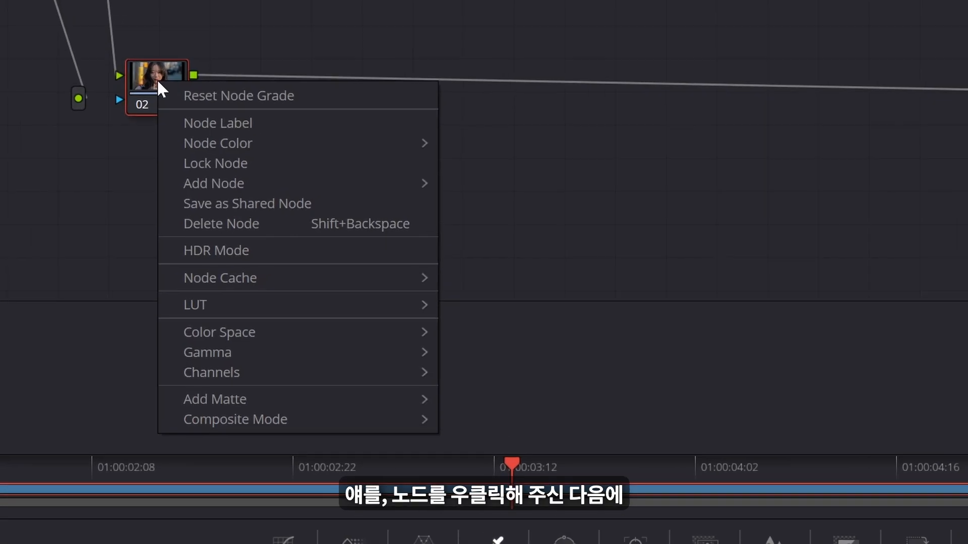
mouse_move(278, 187)
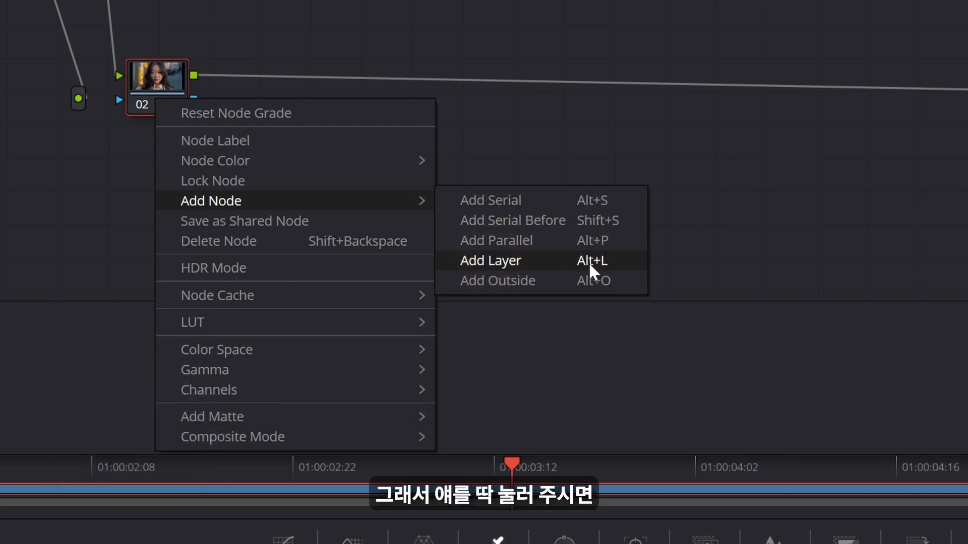
left_click(588, 262)
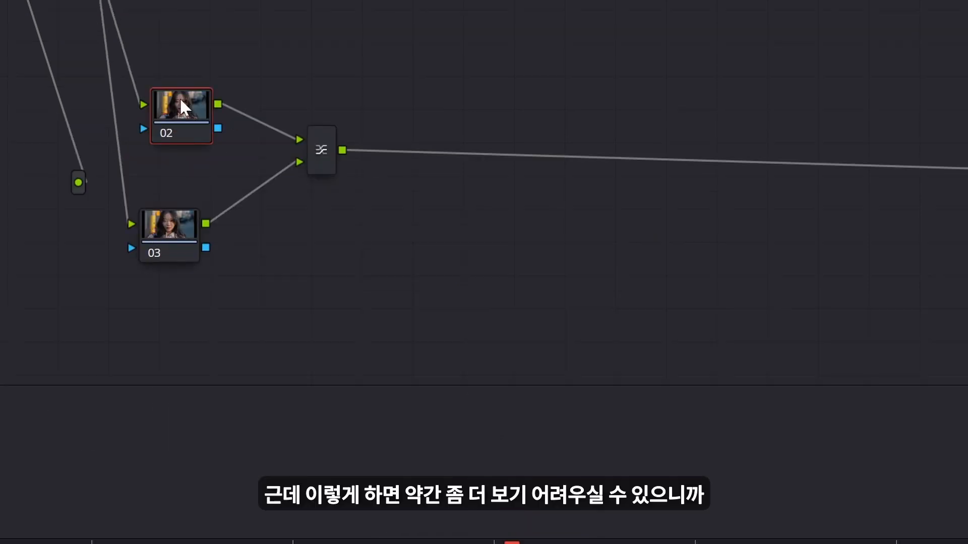
left_click_drag(180, 99, 176, 101)
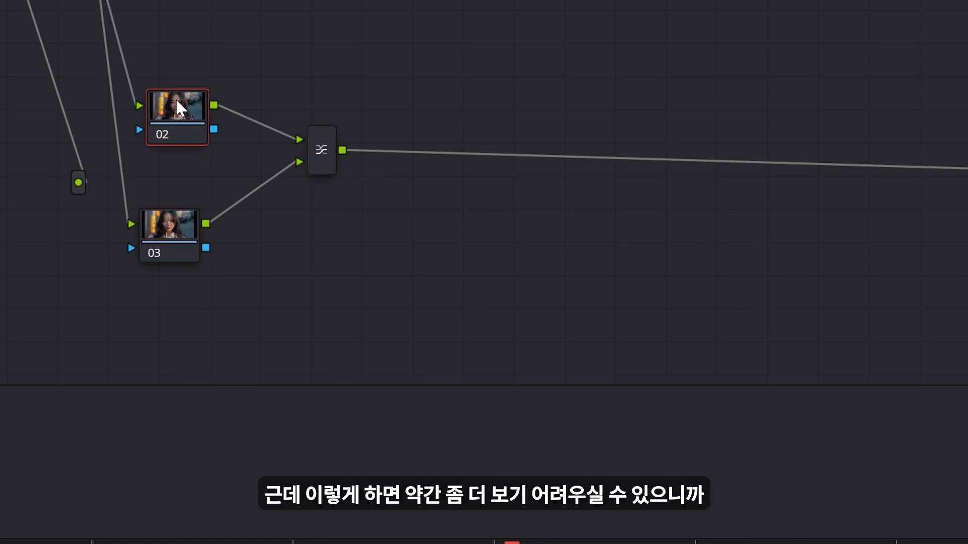
left_click_drag(161, 50, 298, 215)
key("Delete")
left_click_drag(177, 105, 160, 154)
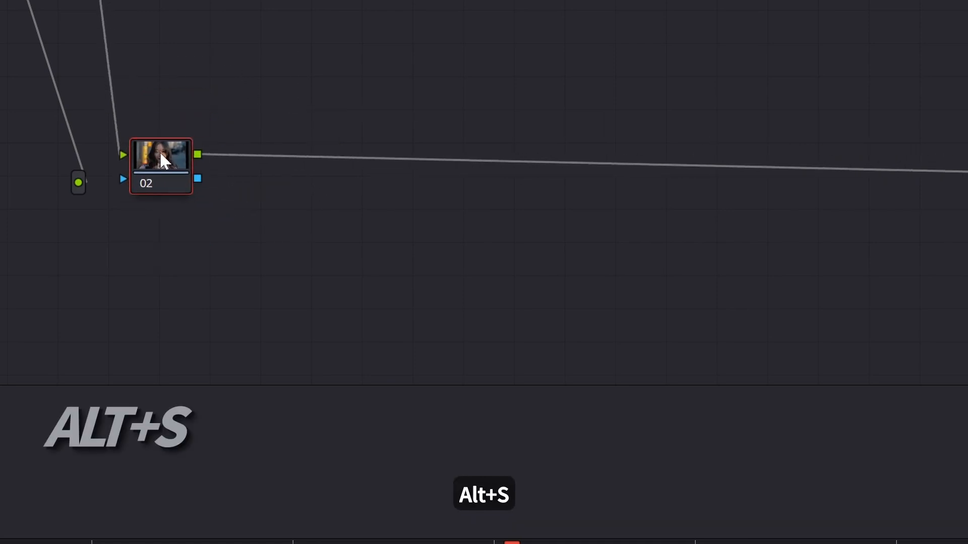
- Add a serial node after node 02, give it a parallel branch with a layer mixer, and arrange the new nodes with space between them
right_click(161, 161)
mouse_move(244, 260)
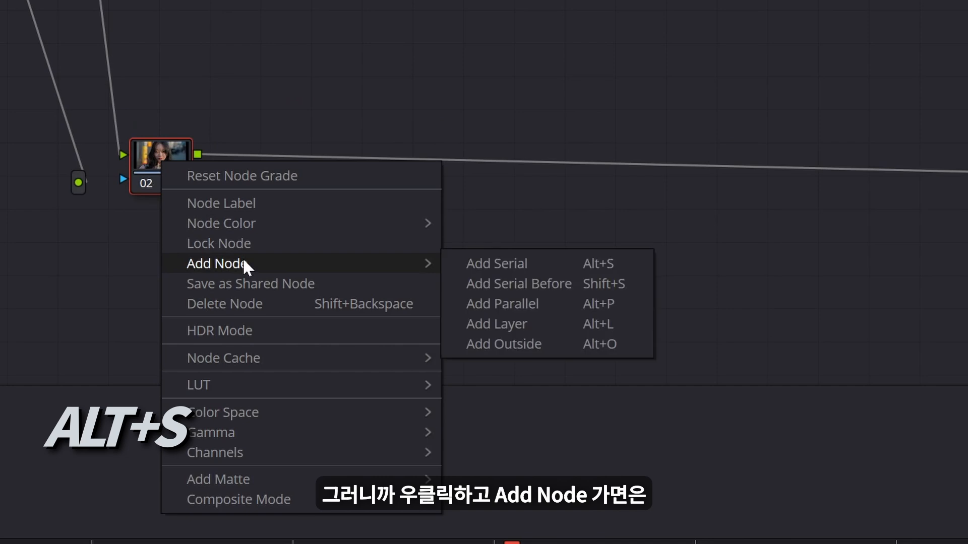
left_click(510, 266)
left_click_drag(259, 168, 291, 111)
key("alt+l")
left_click_drag(171, 63, 418, 275)
left_click_drag(389, 158, 557, 139)
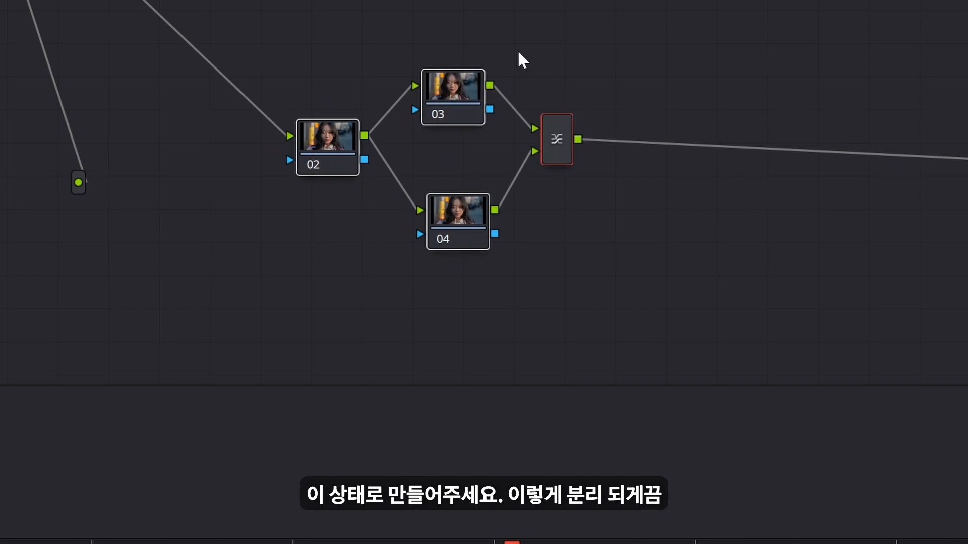
left_click(519, 52)
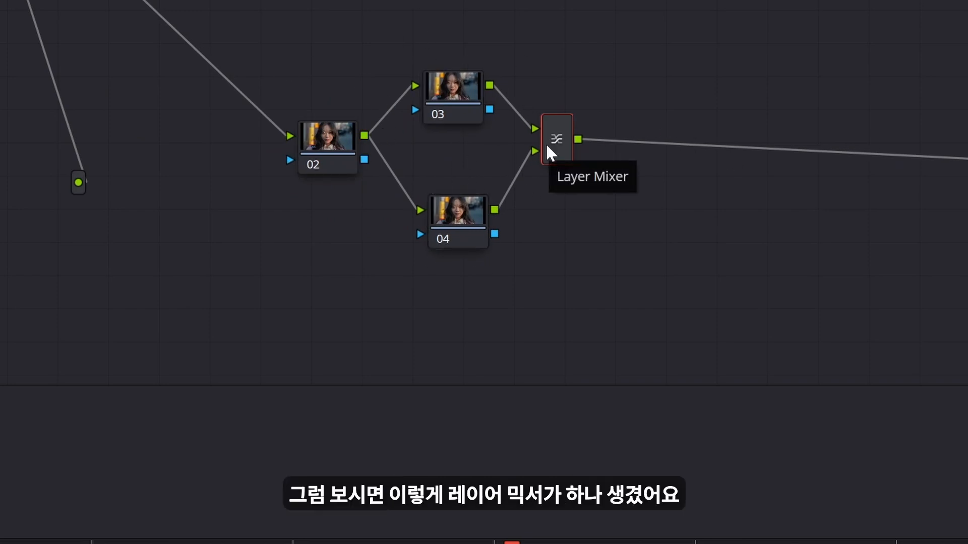
- Spread nodes 03 and 04 farther apart vertically and move the layer mixer farther away from them
left_click_drag(552, 144, 572, 136)
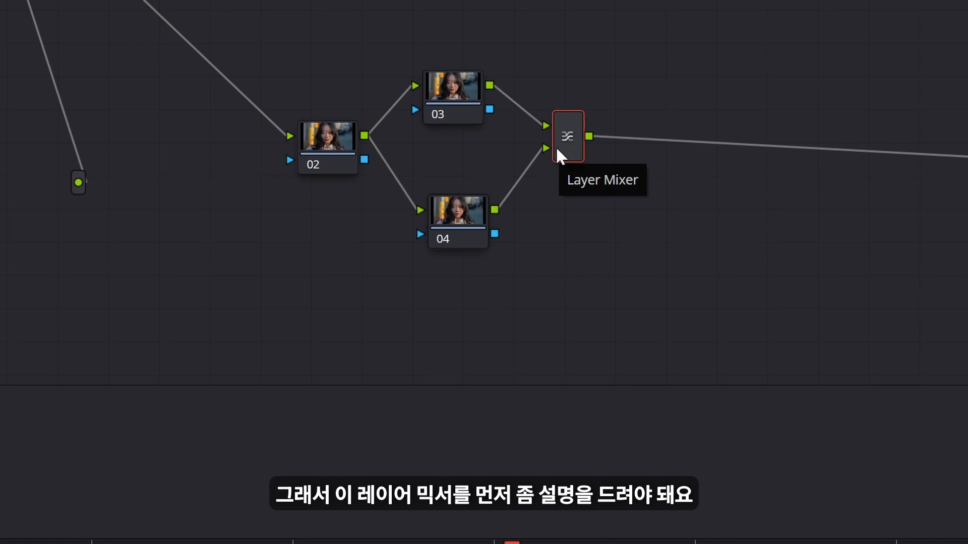
left_click_drag(556, 148, 569, 144)
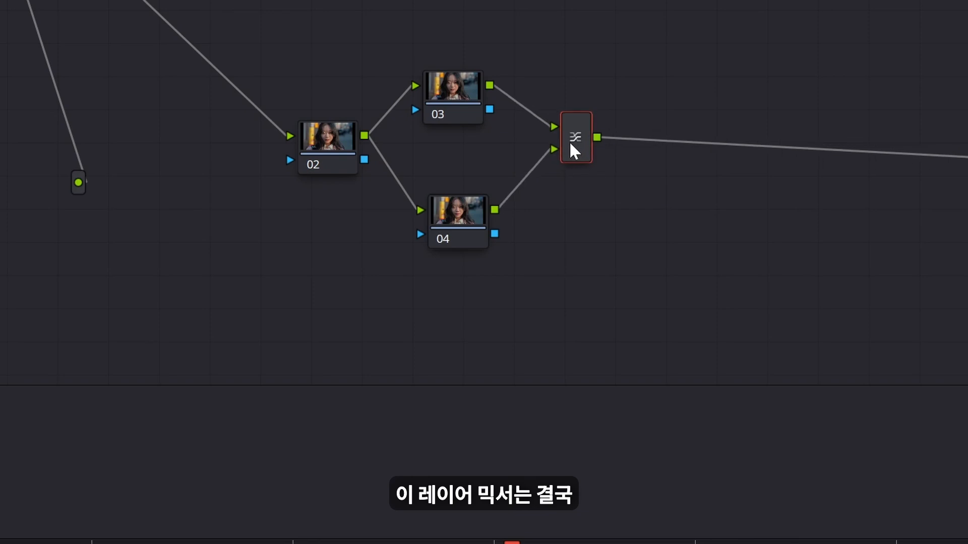
left_click_drag(481, 113, 470, 88)
left_click_drag(460, 206, 454, 220)
left_click_drag(578, 142, 583, 148)
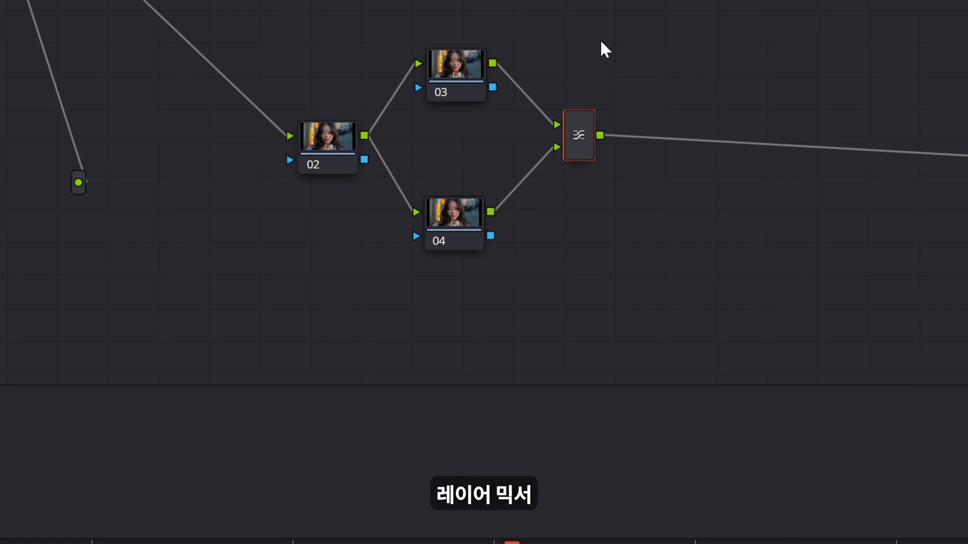
left_click_drag(478, 67, 477, 66)
left_click(463, 221)
mouse_move(580, 139)
left_mouse_down()
mouse_move(586, 119)
mouse_move(565, 162)
mouse_move(592, 146)
left_mouse_up()
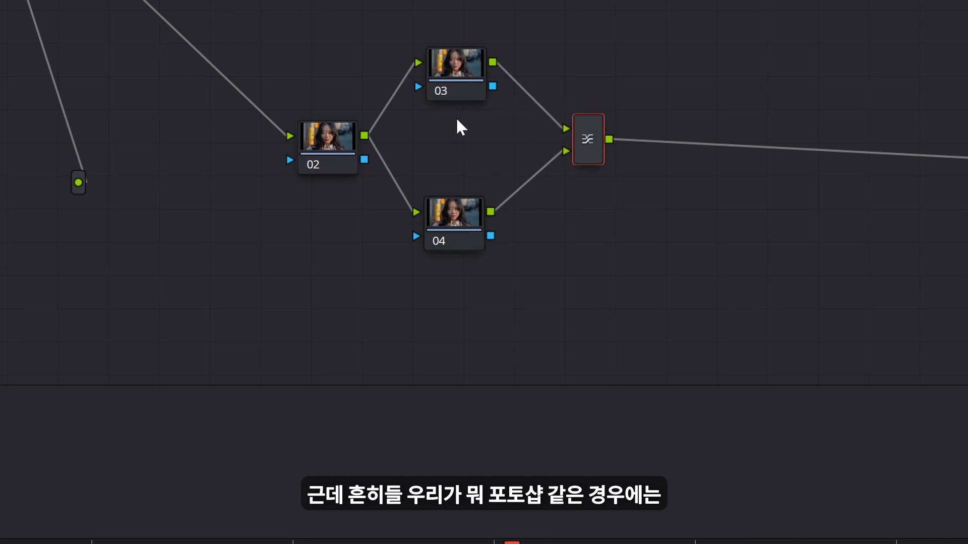
- Line up nodes 03 and 04 one above the other between node 02 and the layer mixer
left_click(455, 71)
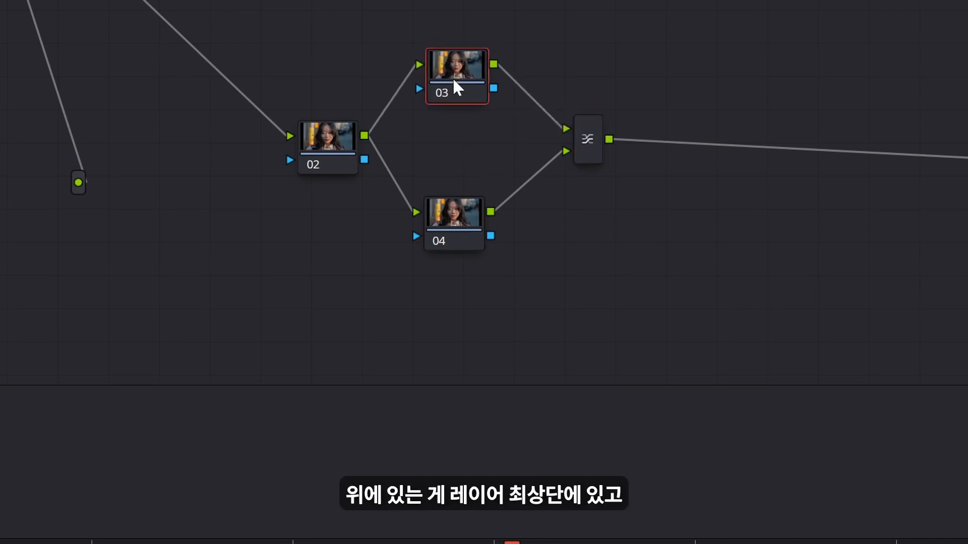
left_click_drag(454, 77, 455, 71)
mouse_move(457, 207)
left_mouse_down()
mouse_move(459, 164)
mouse_move(457, 205)
left_mouse_up()
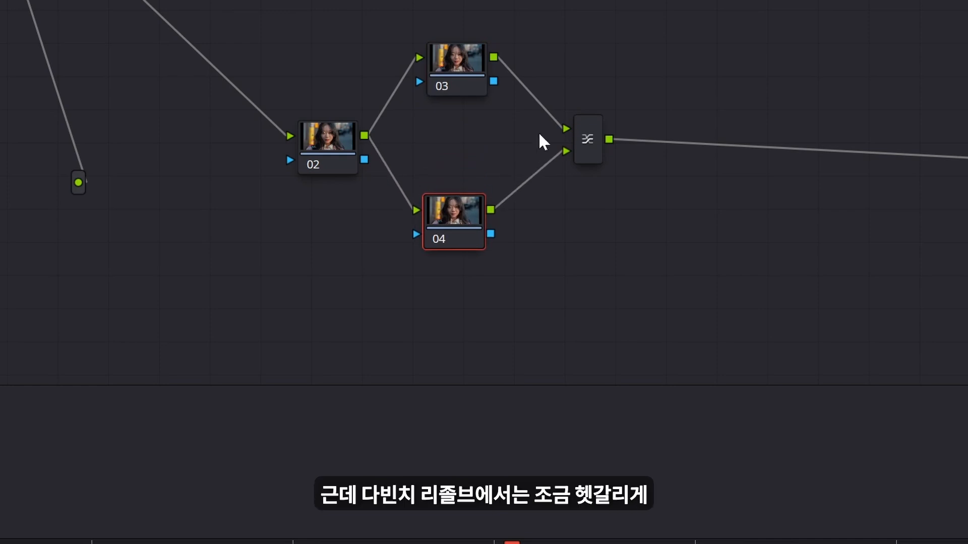
left_click_drag(457, 234, 487, 201)
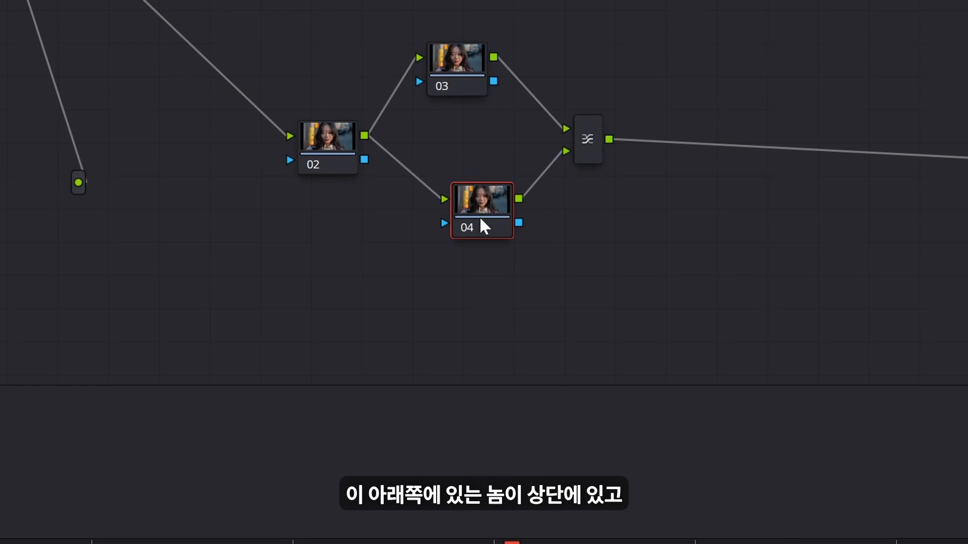
left_click_drag(448, 86, 476, 54)
left_click_drag(469, 187, 467, 195)
- Add a circular window to node 04, fit it as a tall ellipse around the woman's face, and turn on the highlight view
left_click(491, 345)
left_click(380, 413)
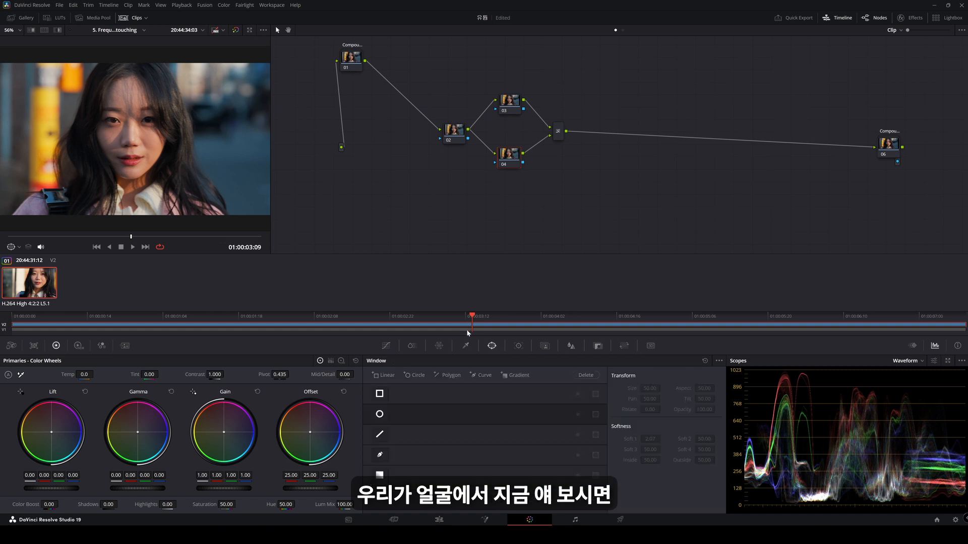
left_click_drag(128, 167, 128, 203)
left_click_drag(175, 126, 188, 128)
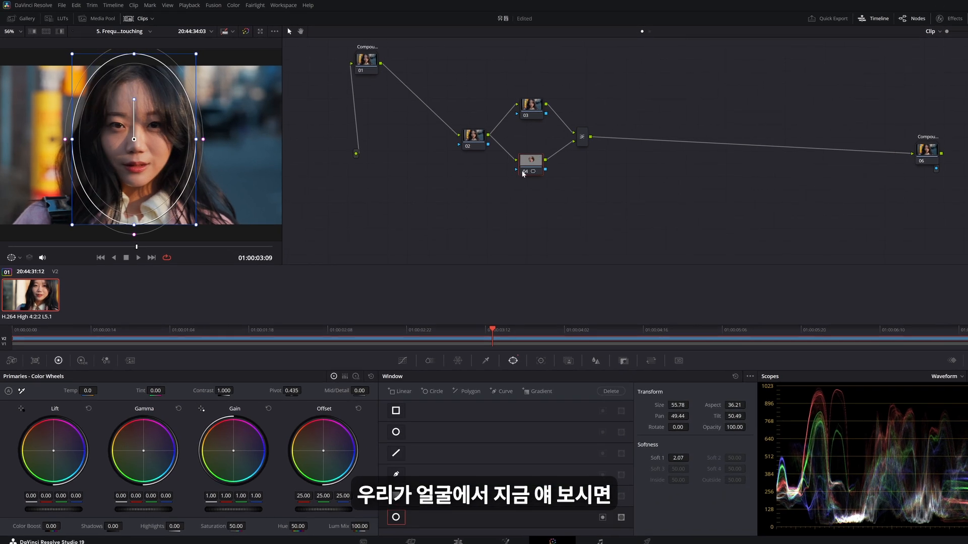
left_click(74, 39)
left_click_drag(166, 173, 170, 173)
left_click_drag(130, 133, 131, 137)
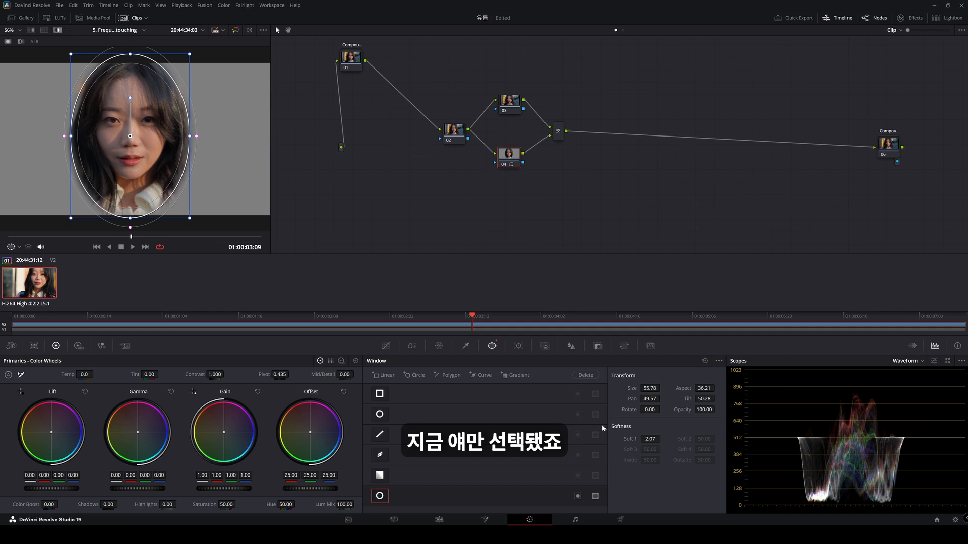
- Invert the face window on node 04 and compare its highlighted selection with node 03
left_click(577, 497)
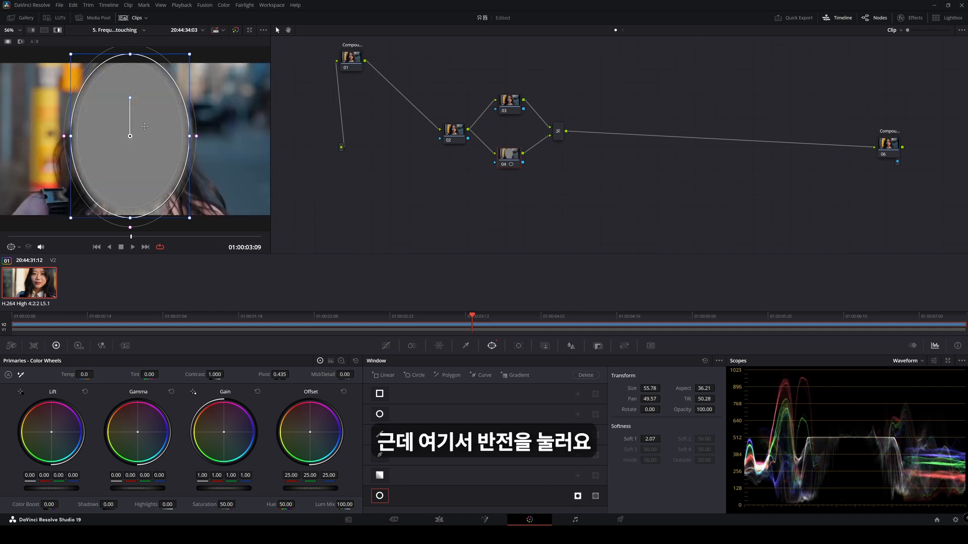
left_click_drag(130, 136, 129, 136)
left_click_drag(507, 159, 507, 148)
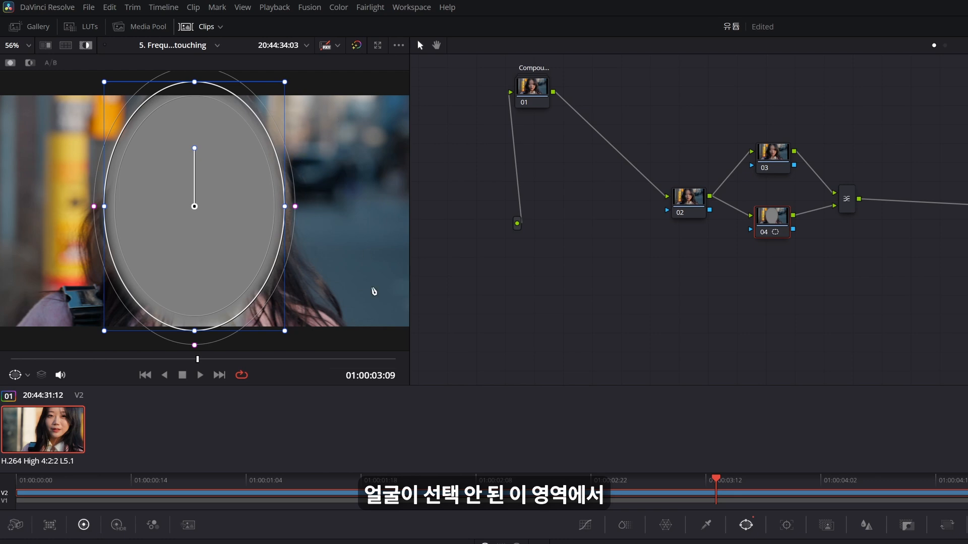
left_click(771, 156)
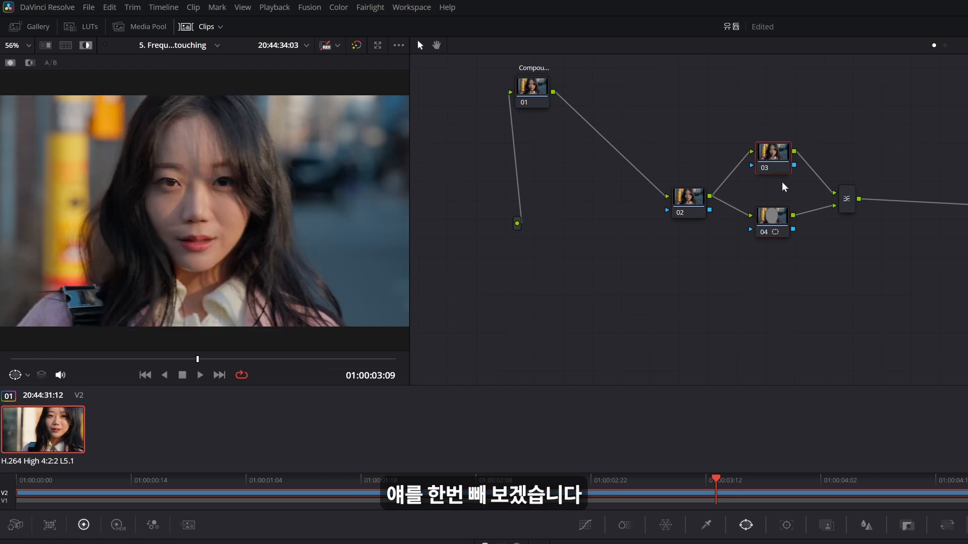
- Set the layer mixer's composite mode to Subtract and turn off the highlight view to see the graded result
left_click(852, 209)
right_click(852, 209)
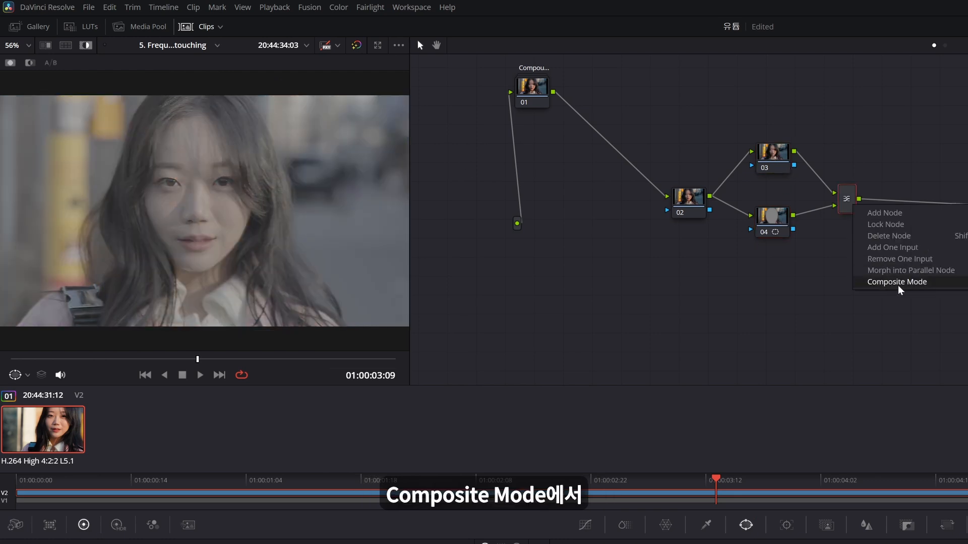
left_click(823, 273)
left_click_drag(851, 212, 849, 190)
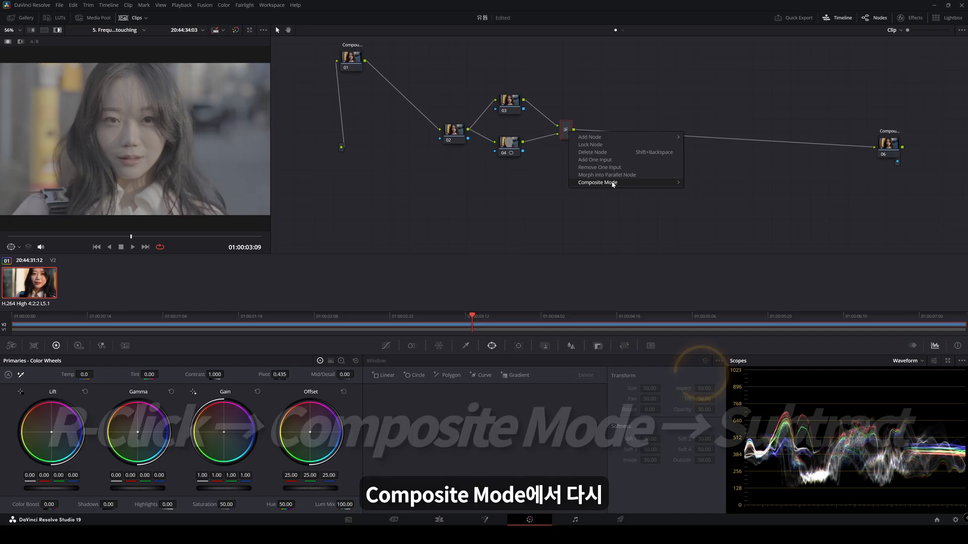
mouse_move(594, 183)
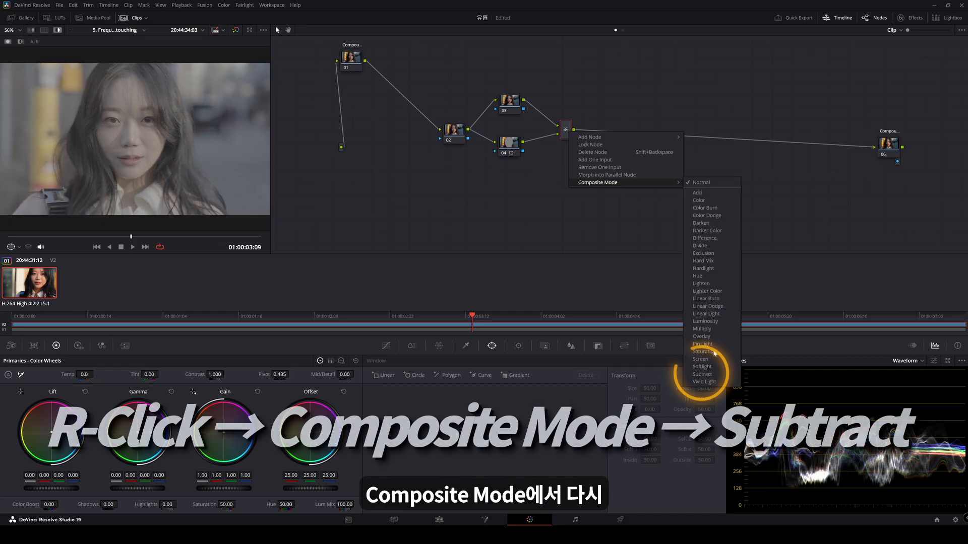
left_click(703, 370)
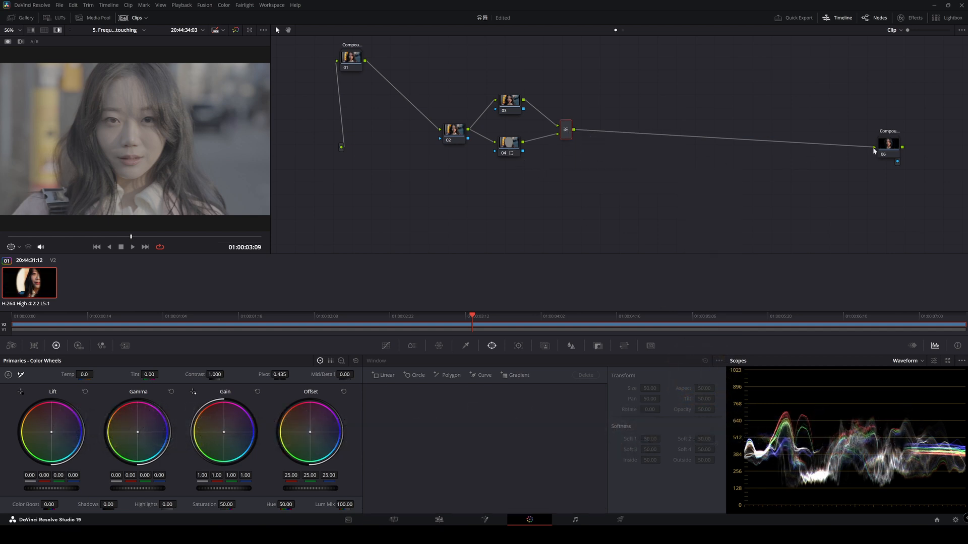
left_click(58, 31)
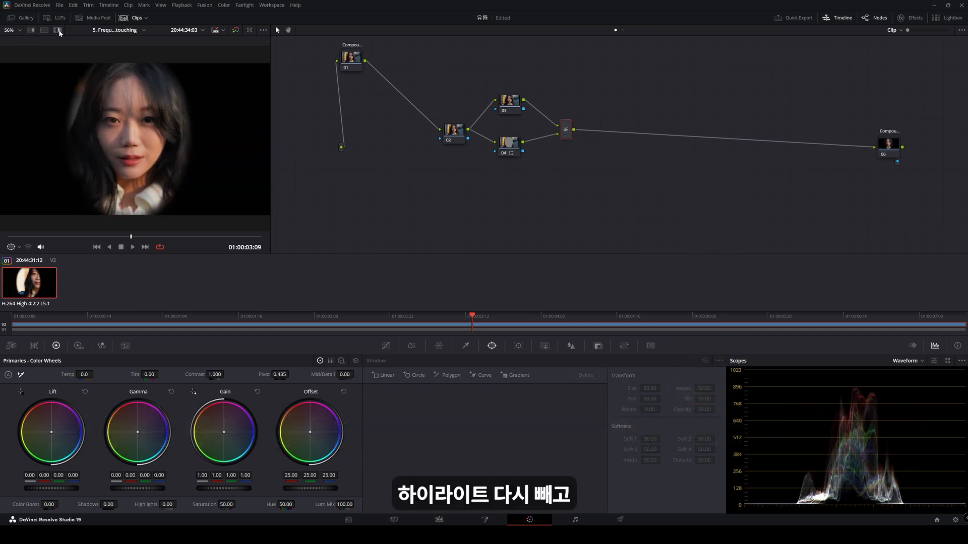
left_click_drag(897, 129, 890, 126)
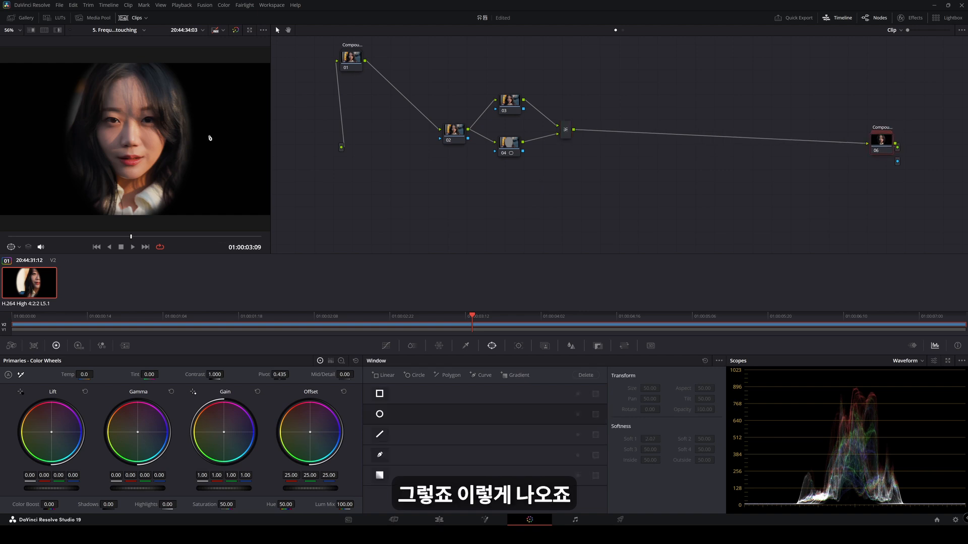
- Compare node 04's inverted window with node 03 in highlight view, and examine the subtracted image without highlight
left_click(510, 146)
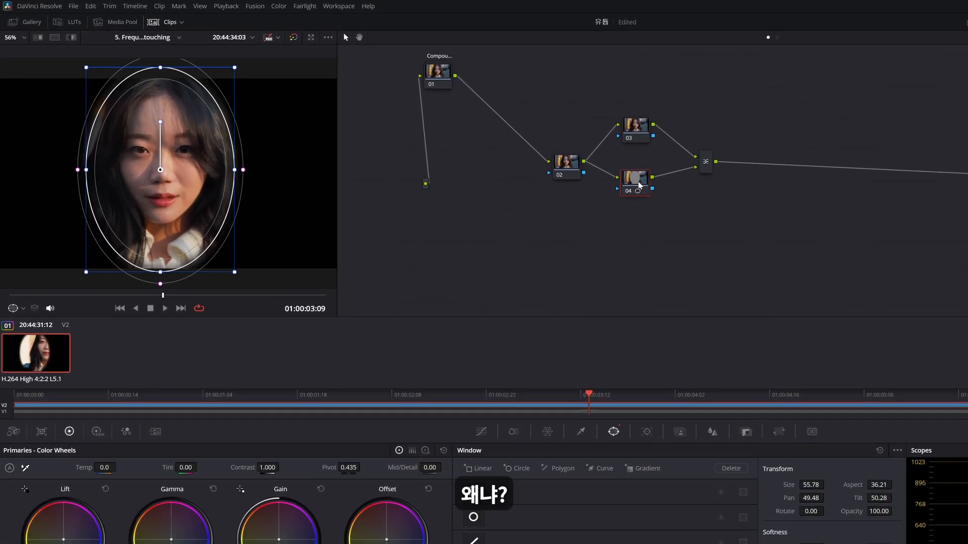
left_click(85, 45)
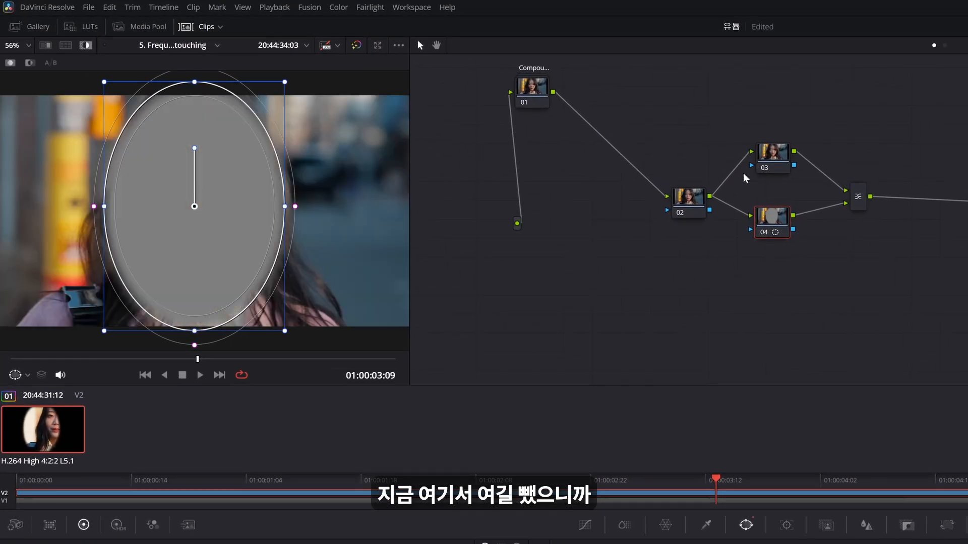
left_click(772, 162)
left_click(773, 224)
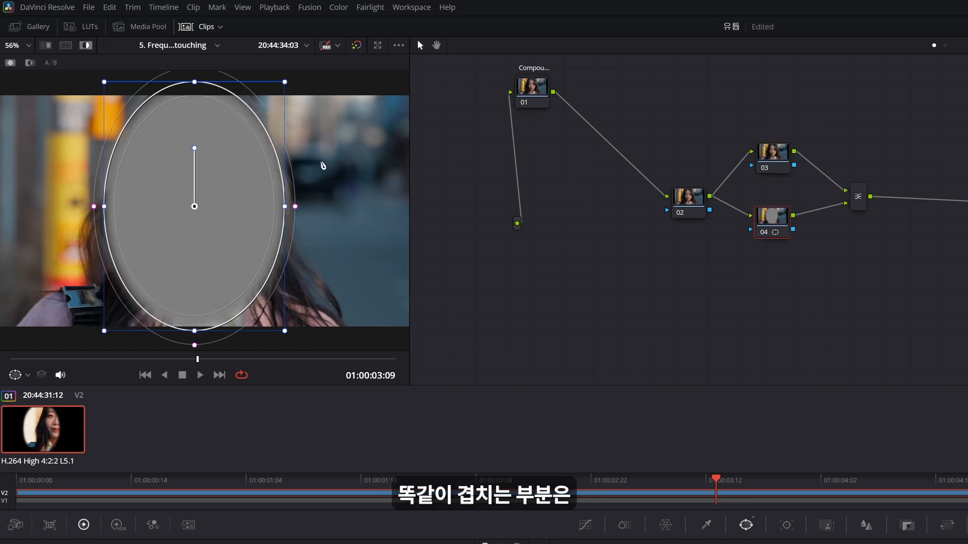
left_click(86, 45)
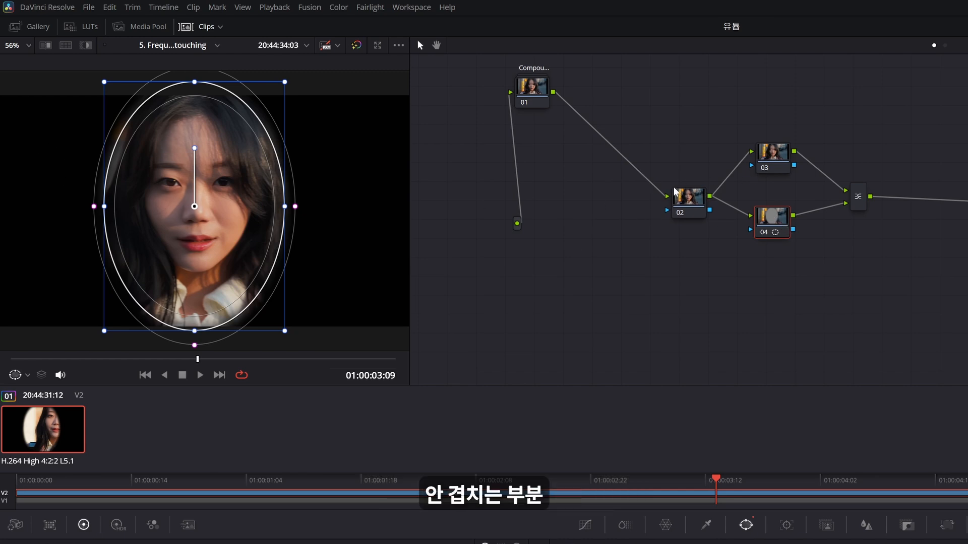
left_click(773, 160)
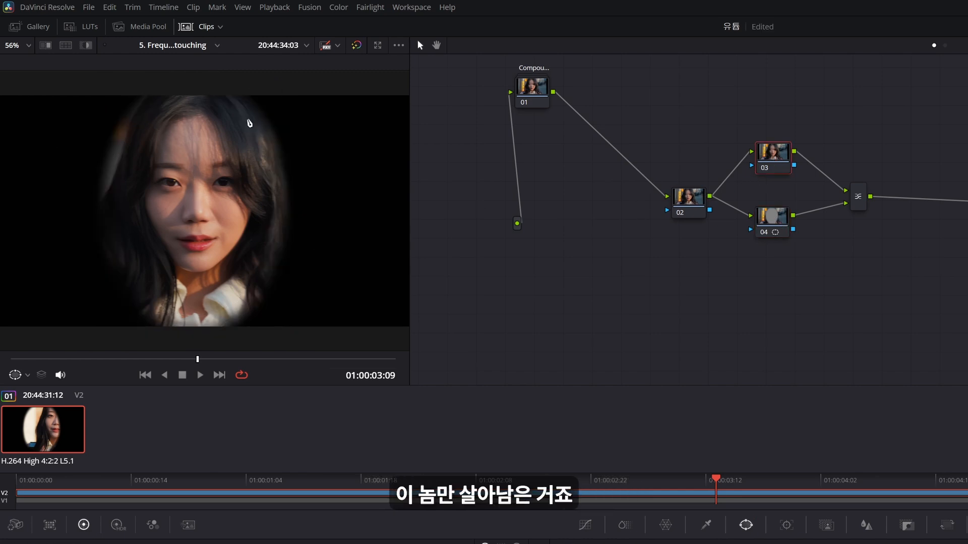
- Turn off the circular window on node 04
left_click_drag(858, 197, 858, 187)
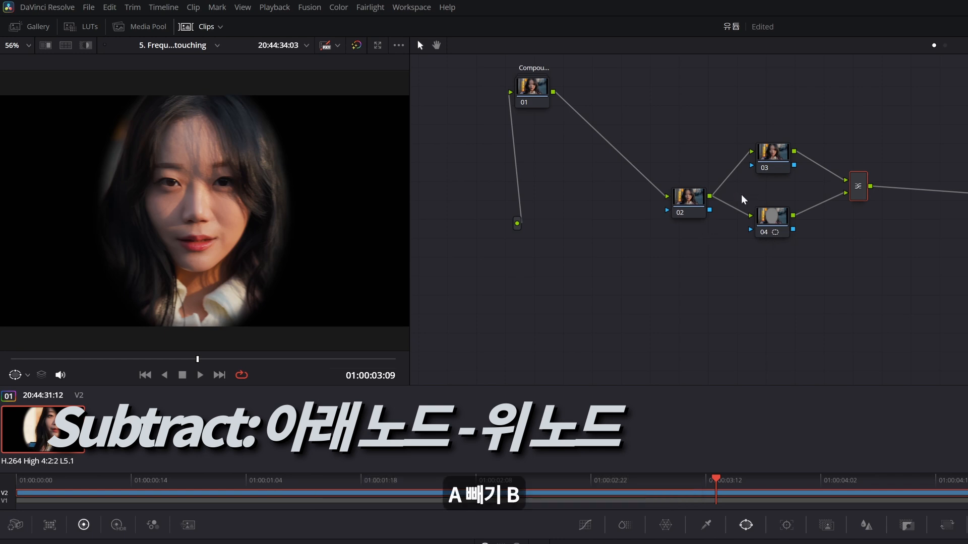
left_click_drag(779, 162, 774, 168)
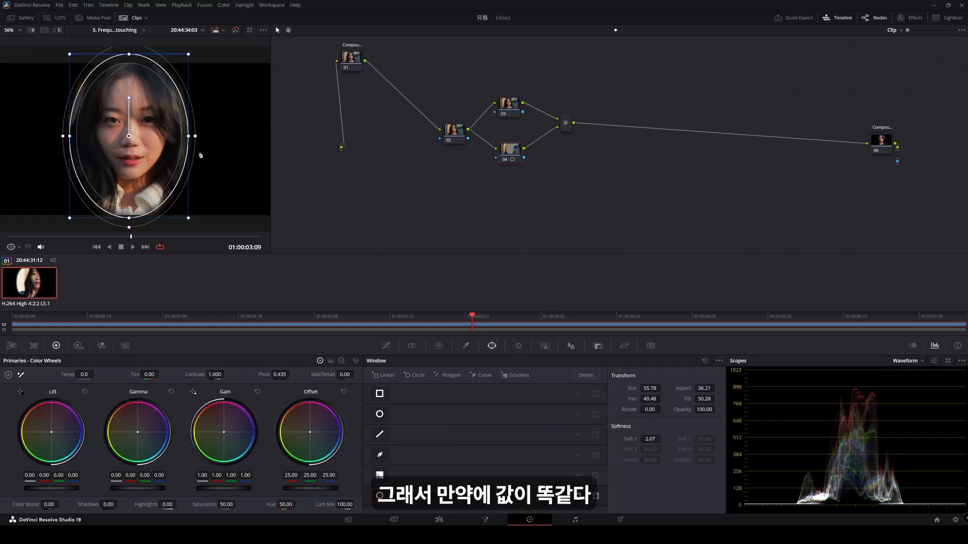
left_click(381, 500)
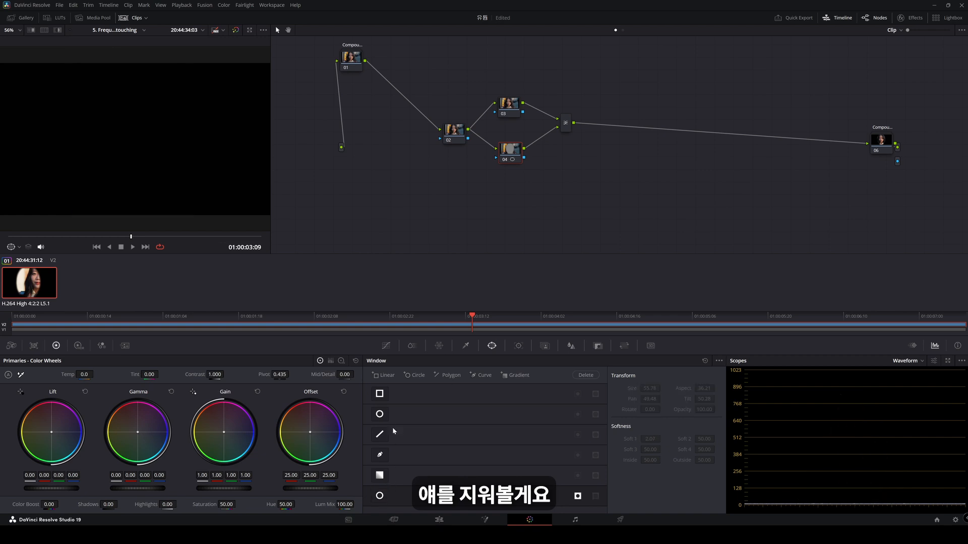
- Reposition the parallel nodes 03 and 04 slightly closer to the layer mixer
mouse_move(509, 152)
left_mouse_down()
mouse_move(506, 163)
mouse_move(506, 153)
left_mouse_up()
left_click_drag(507, 110, 505, 106)
left_click_drag(504, 151, 506, 144)
left_click(505, 106)
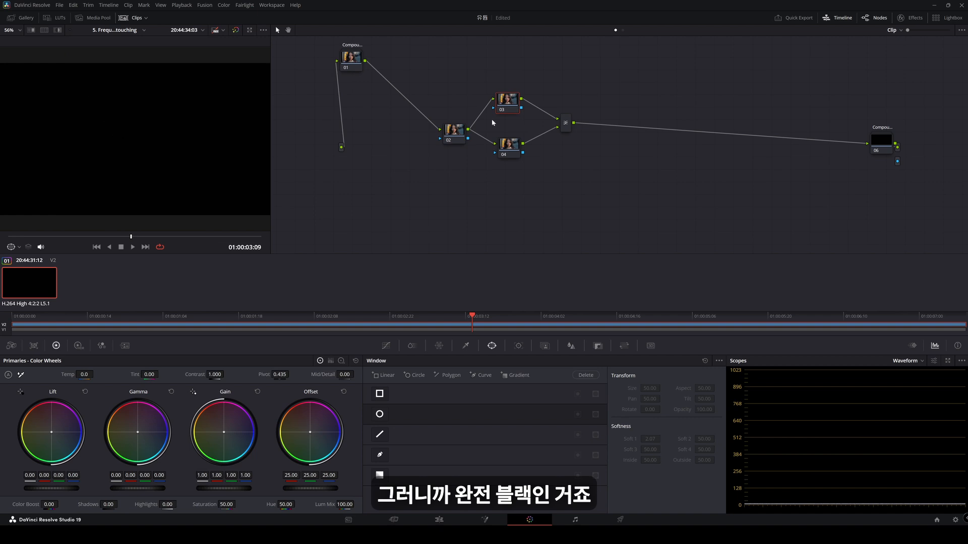
left_click_drag(505, 146, 513, 155)
left_click_drag(504, 103, 518, 108)
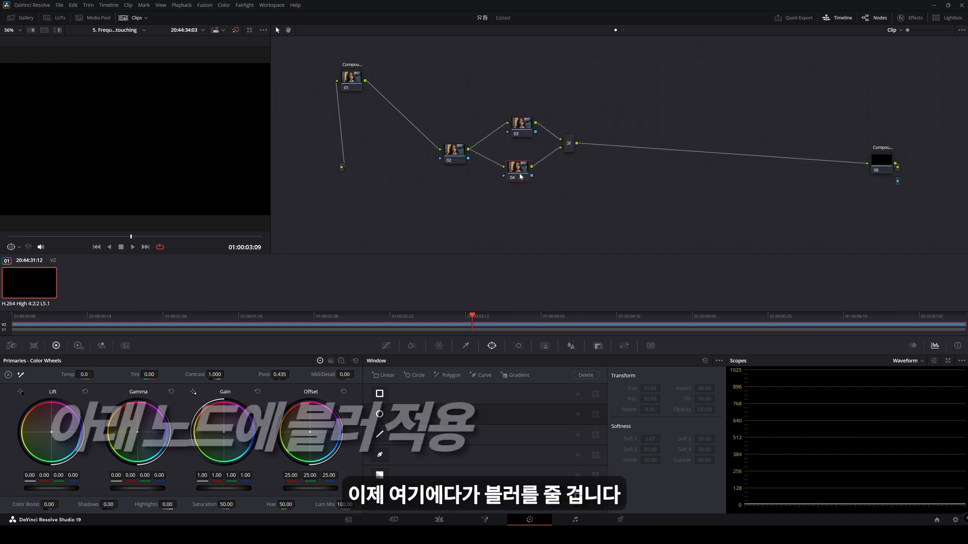
- Raise the linked blur radius of all color channels on node 04
left_click_drag(522, 178, 527, 175)
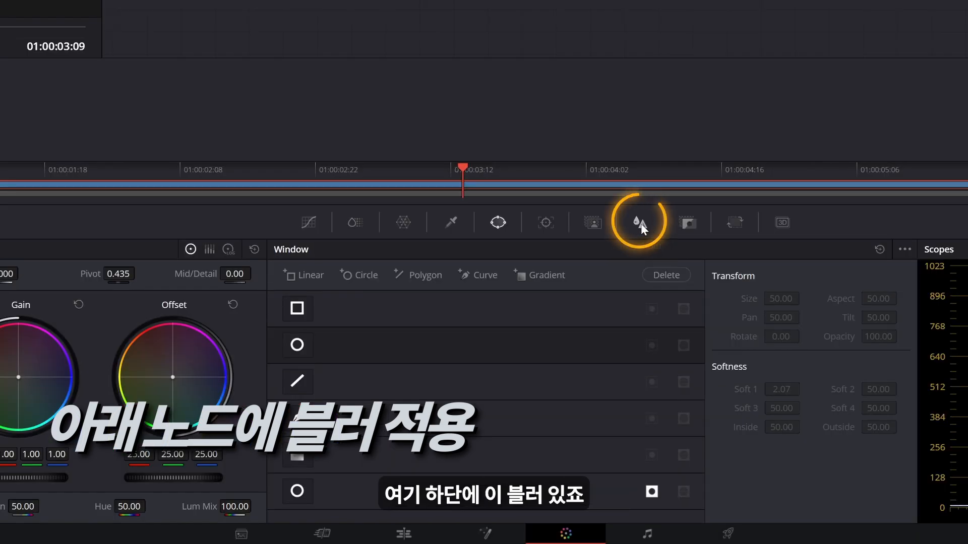
left_click(639, 223)
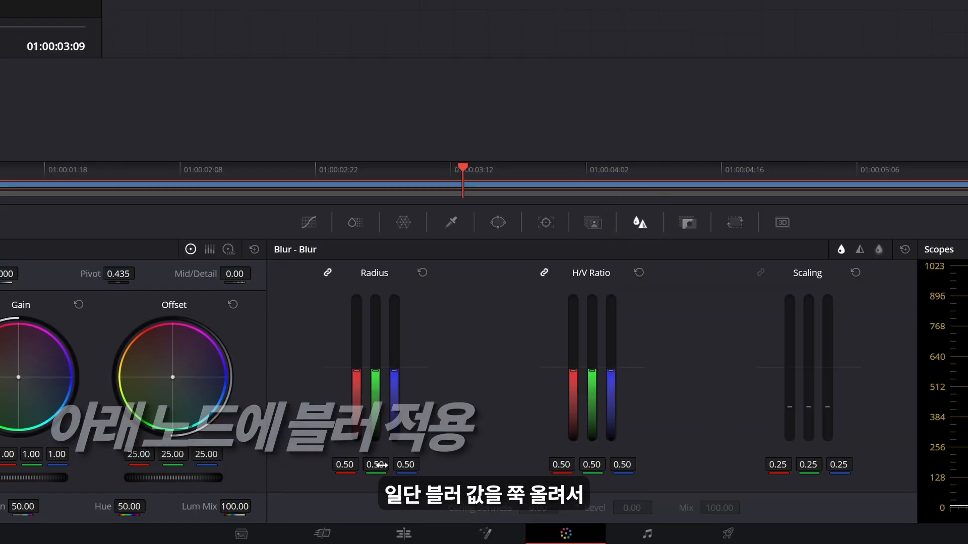
mouse_move(381, 464)
left_mouse_down()
mouse_move(405, 465)
mouse_move(382, 465)
left_mouse_up()
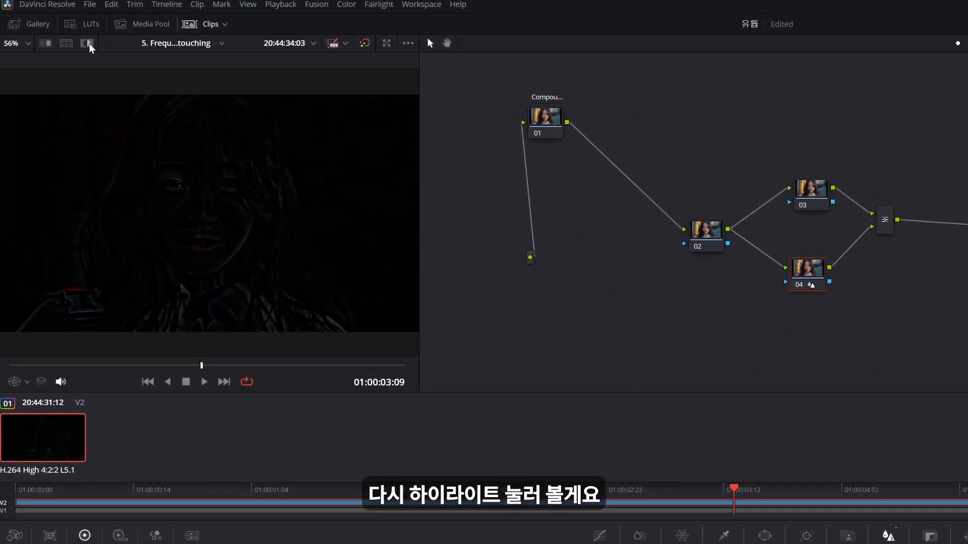
- Turn on the highlight view and compare the blurred image of node 04 with the sharp image of node 03
left_click(91, 45)
left_click_drag(835, 287, 827, 283)
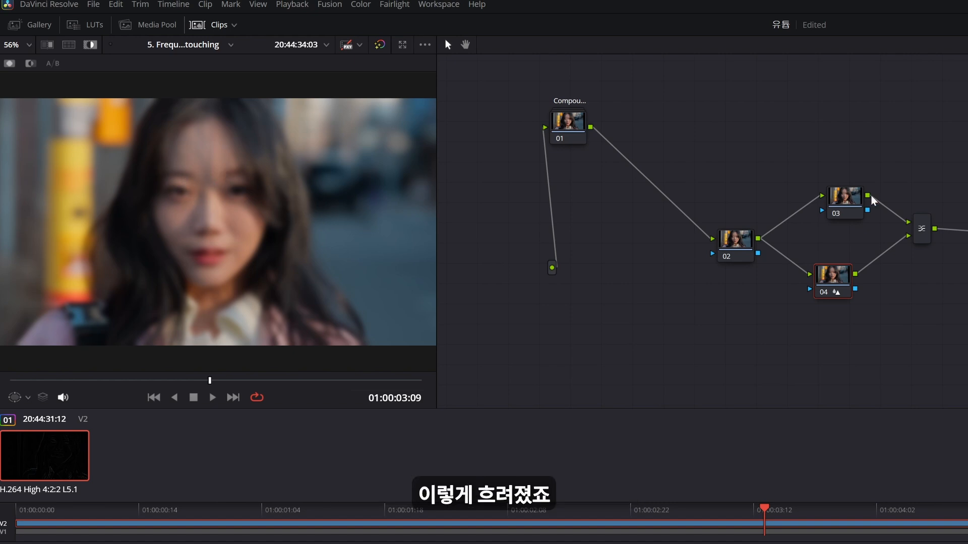
left_click(845, 203)
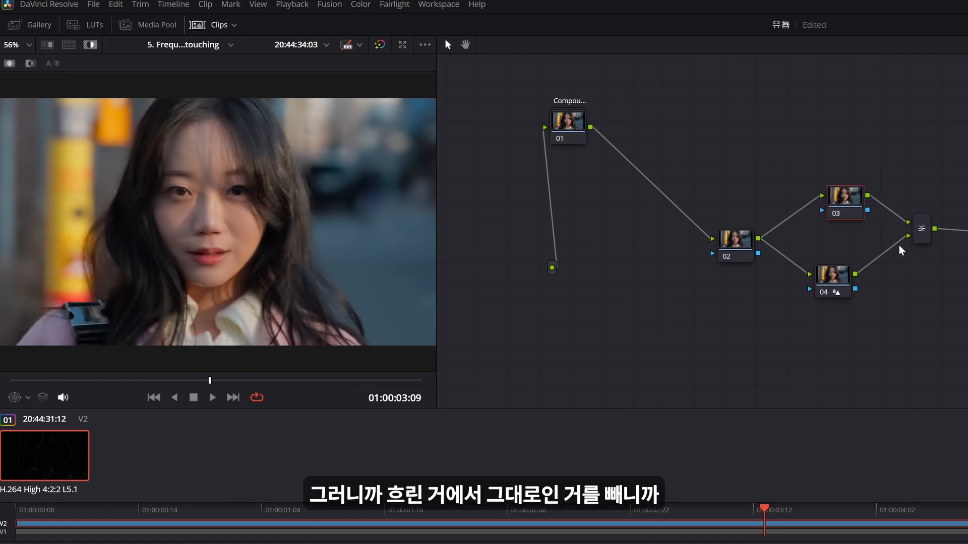
left_click(836, 267)
left_click_drag(845, 191, 837, 193)
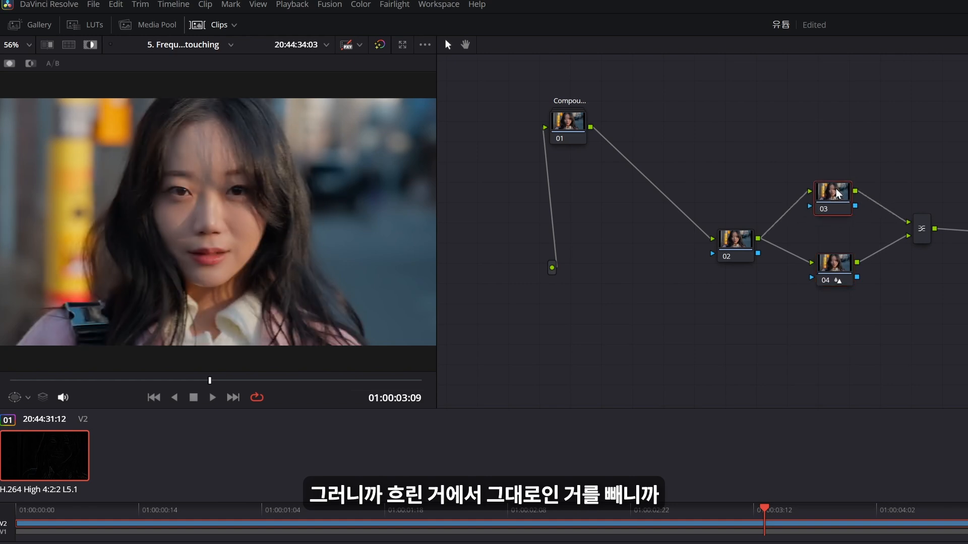
- Check the blurred image of node 04, and turn off the highlight view to inspect the subtracted result around the eye and cheek
left_click(834, 273)
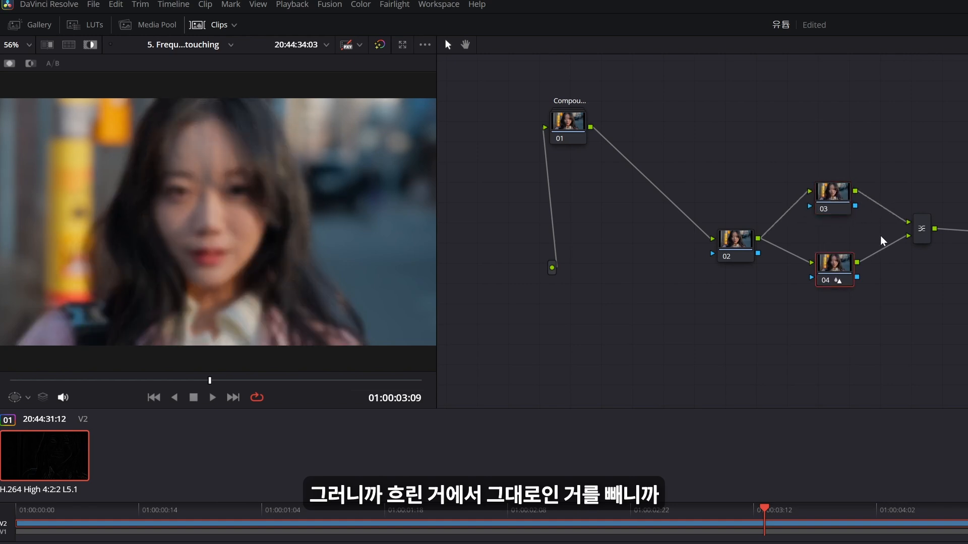
left_click(89, 44)
scroll(201, 196, "up", 5)
scroll(298, 210, "up", 3)
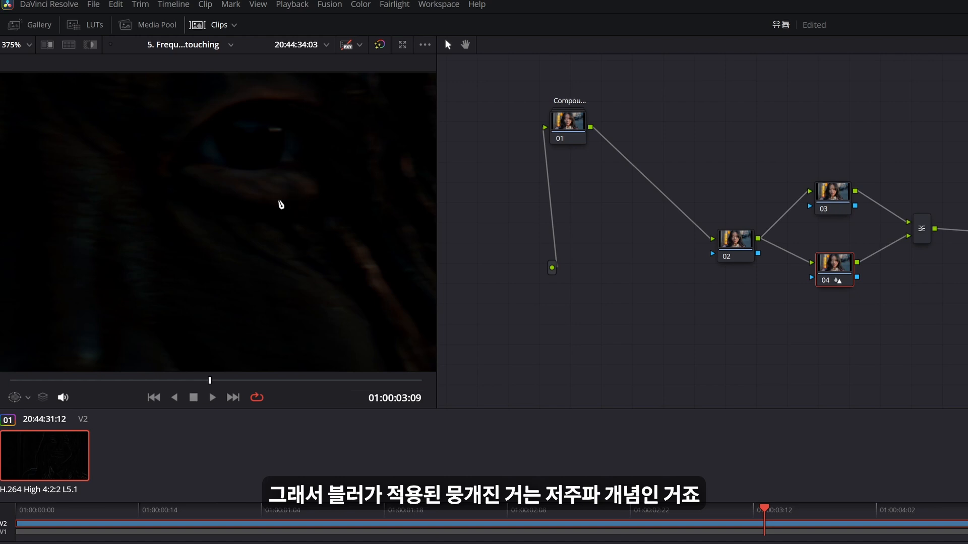
left_click_drag(291, 204, 262, 302)
left_click_drag(274, 226, 273, 188)
- Turn on the highlight view and examine the blurred low-frequency image of node 04 closely around the cheek, nose and mouth
left_click(92, 46)
scroll(248, 209, "down", 3)
scroll(286, 209, "up", 4)
left_click_drag(290, 215, 122, 276)
left_click_drag(322, 276, 212, 165)
scroll(203, 171, "down", 2)
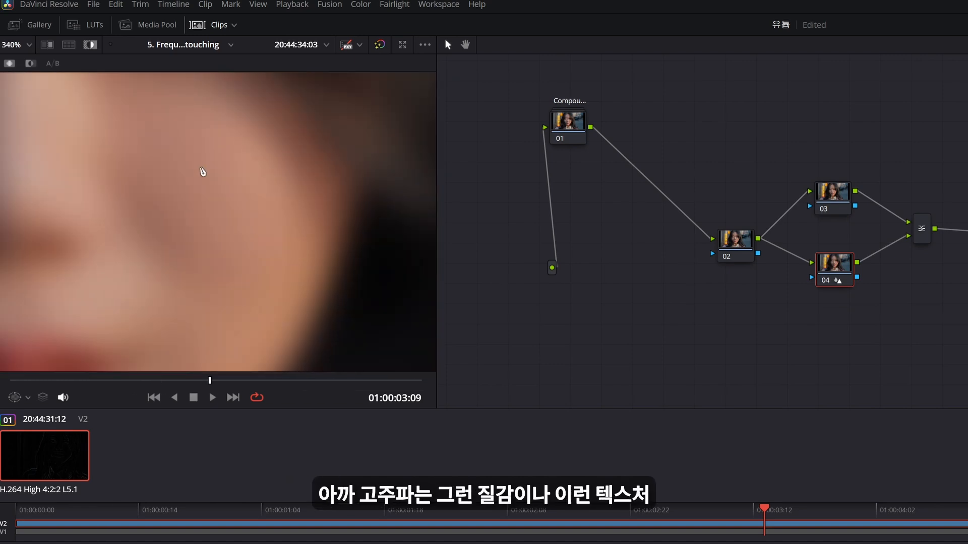
scroll(197, 197, "up", 4)
left_click_drag(197, 198, 252, 272)
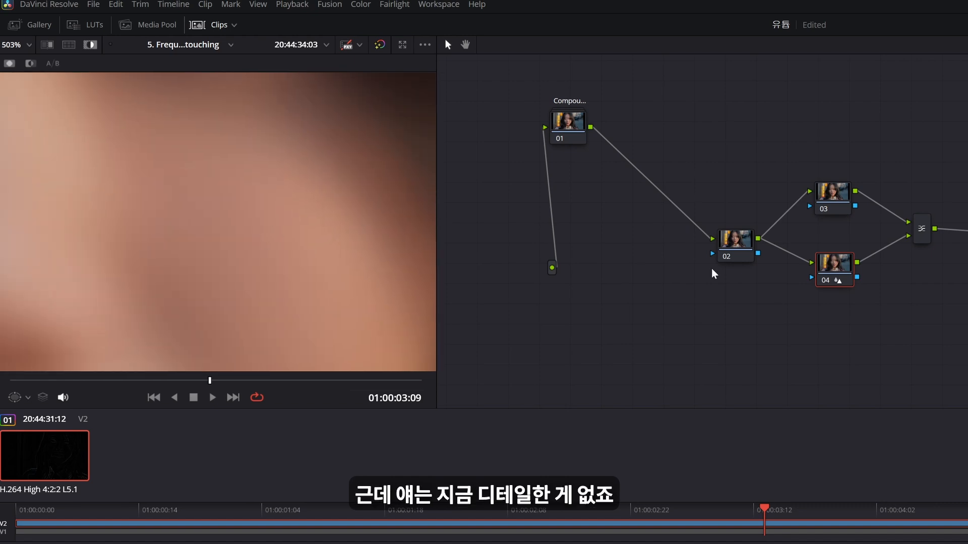
left_click_drag(825, 269, 812, 273)
scroll(247, 218, "down", 2)
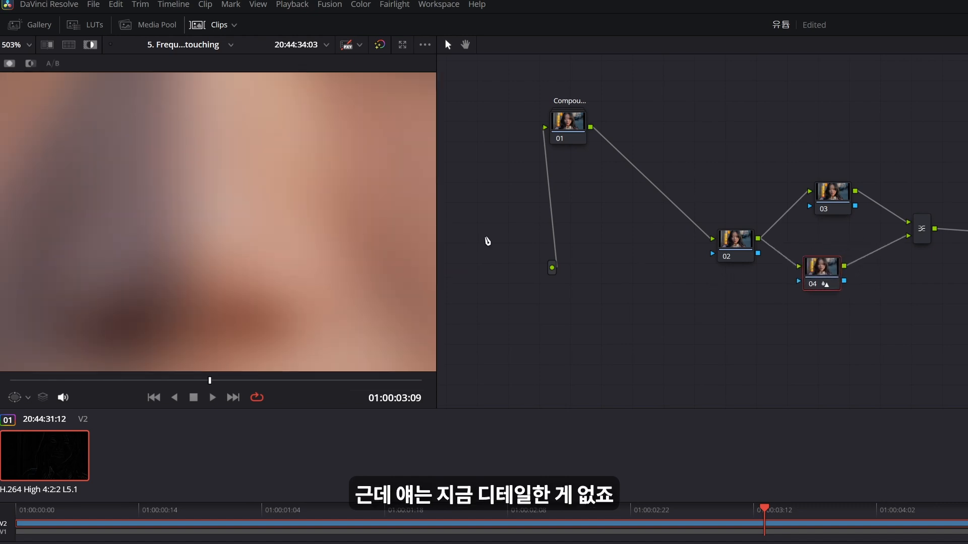
scroll(247, 218, "down", 1)
left_click_drag(296, 225, 176, 145)
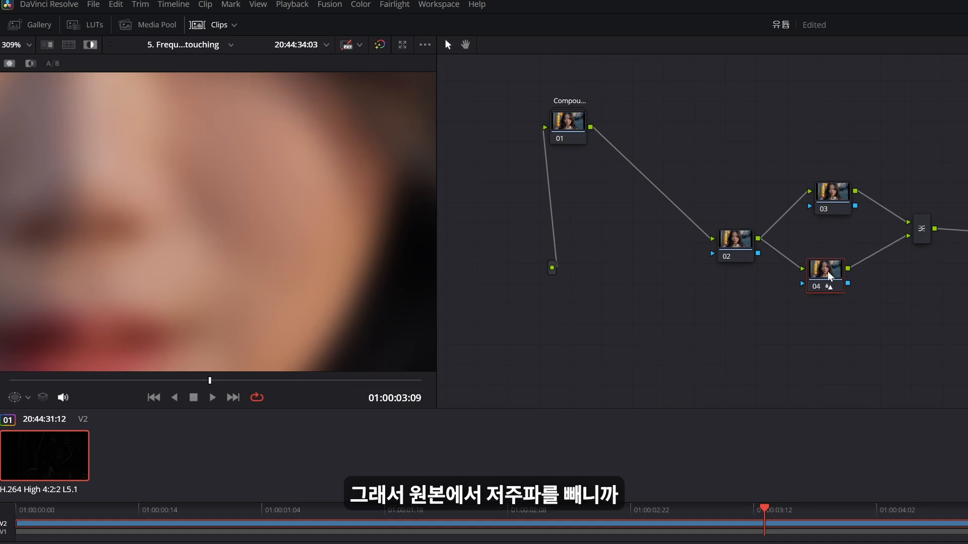
left_click_drag(830, 275, 827, 278)
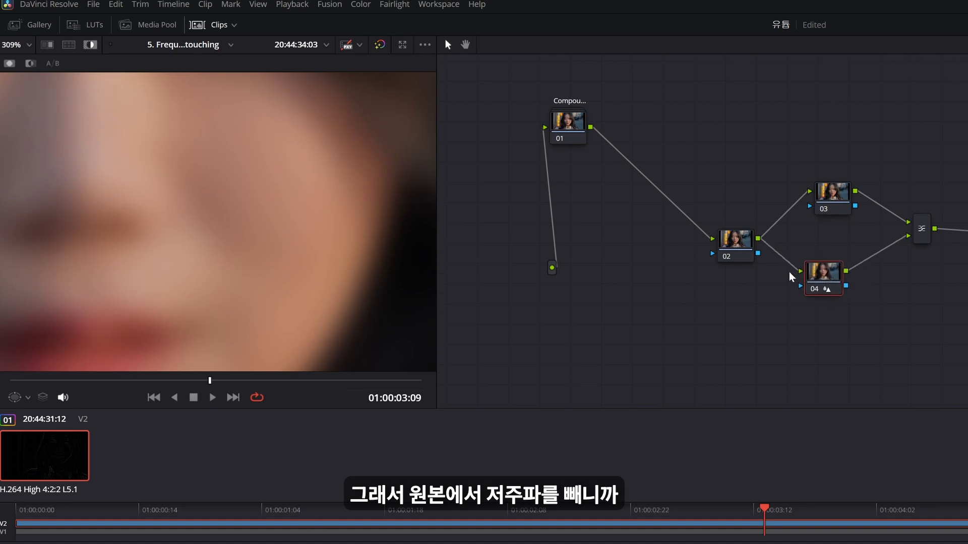
- Turn off the highlight view and magnify the high-frequency result around the eyes
left_click(90, 45)
scroll(184, 156, "down", 5)
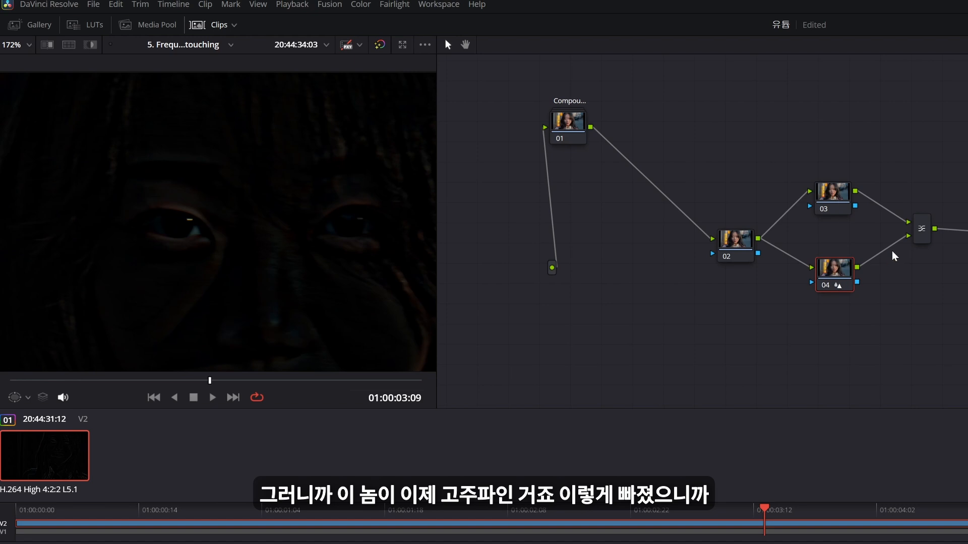
scroll(294, 216, "up", 8)
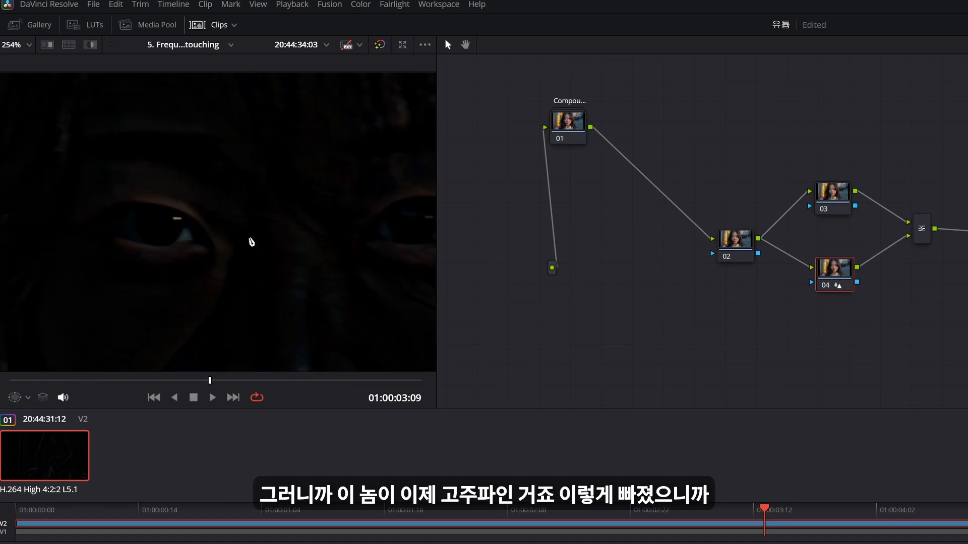
scroll(291, 200, "up", 6)
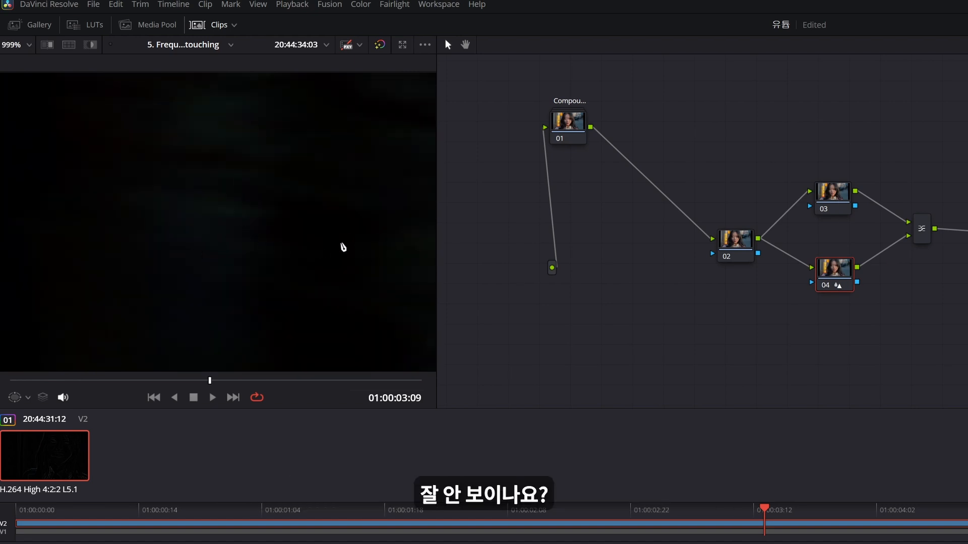
- Enlarge the viewer to examine fine wrinkles and pores in the high-frequency image, and return to the normal layout with the image fitted
key("shift+f")
scroll(896, 410, "down", 4)
left_click_drag(897, 410, 693, 315)
scroll(693, 315, "up", 4)
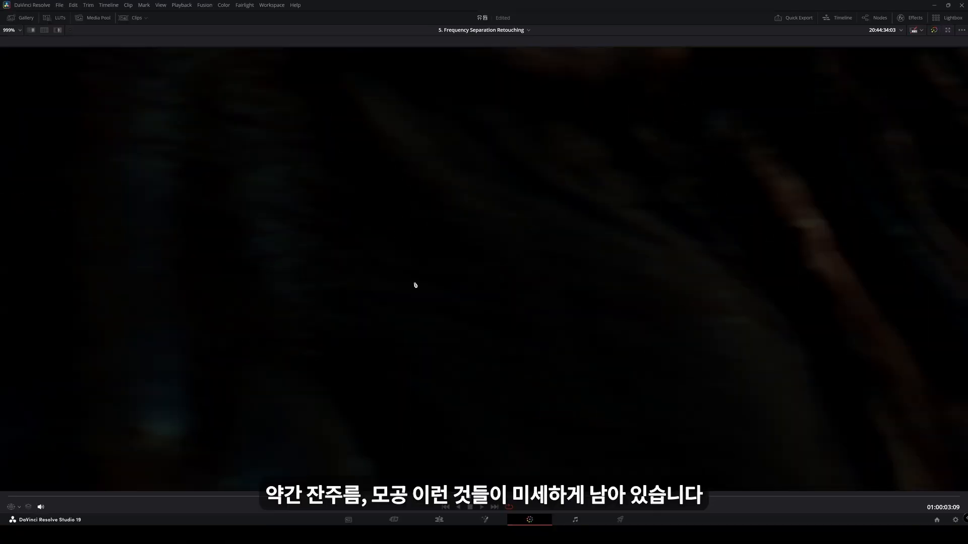
left_click_drag(261, 256, 301, 236)
left_click_drag(429, 403, 343, 71)
left_click_drag(344, 261, 289, 171)
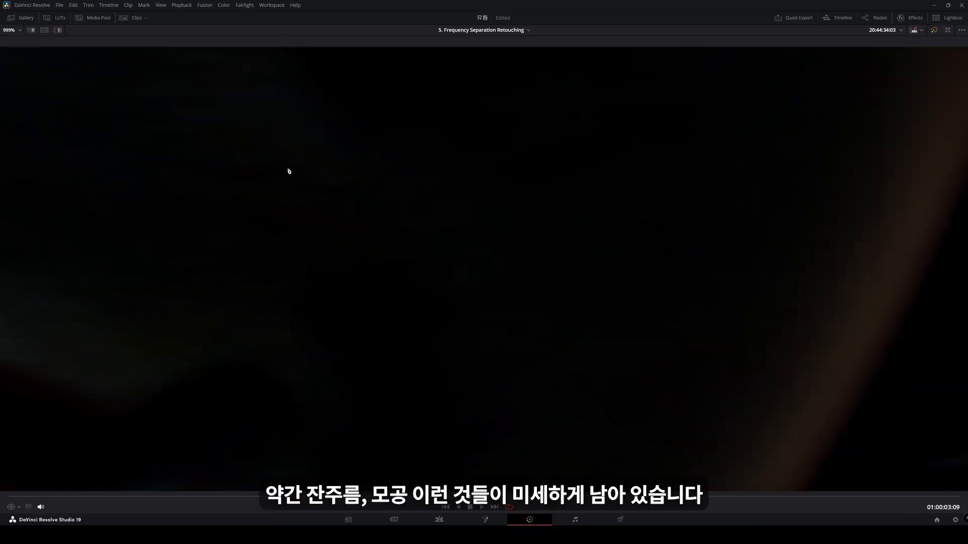
scroll(439, 242, "down", 5)
left_click_drag(247, 217, 370, 247)
key("shift+z")
key("alt+f")
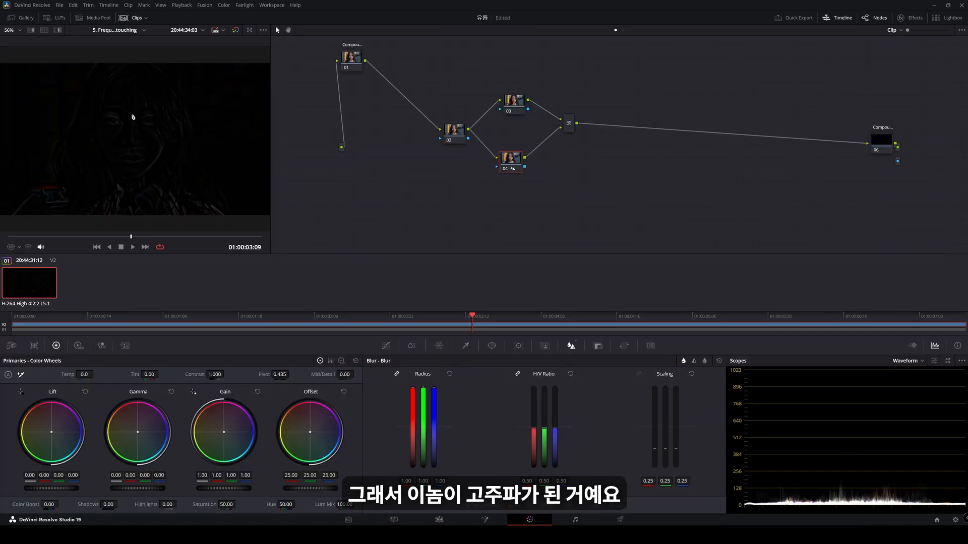
- Add a serial node after the layer mixer as the high-frequency node and place it slightly farther from the mixer
left_click(569, 126)
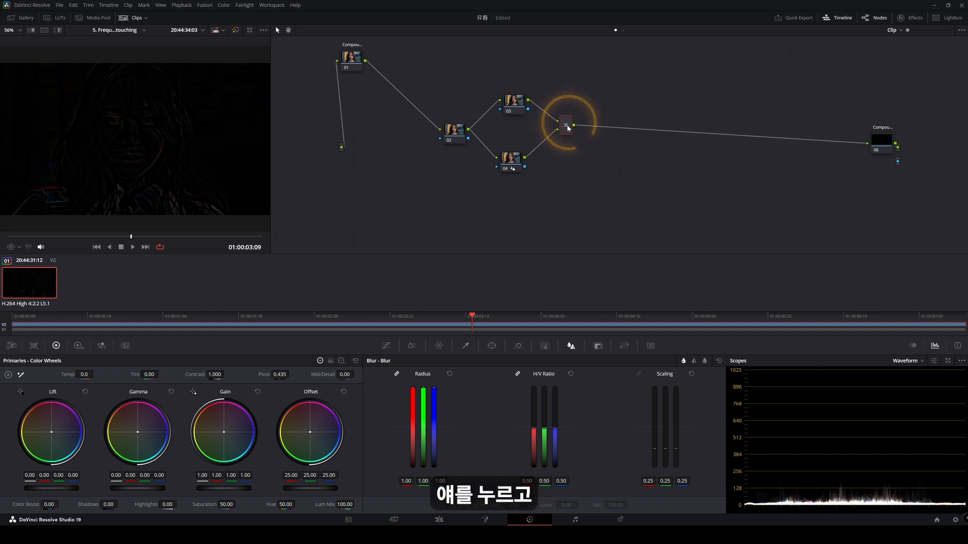
key("alt+s")
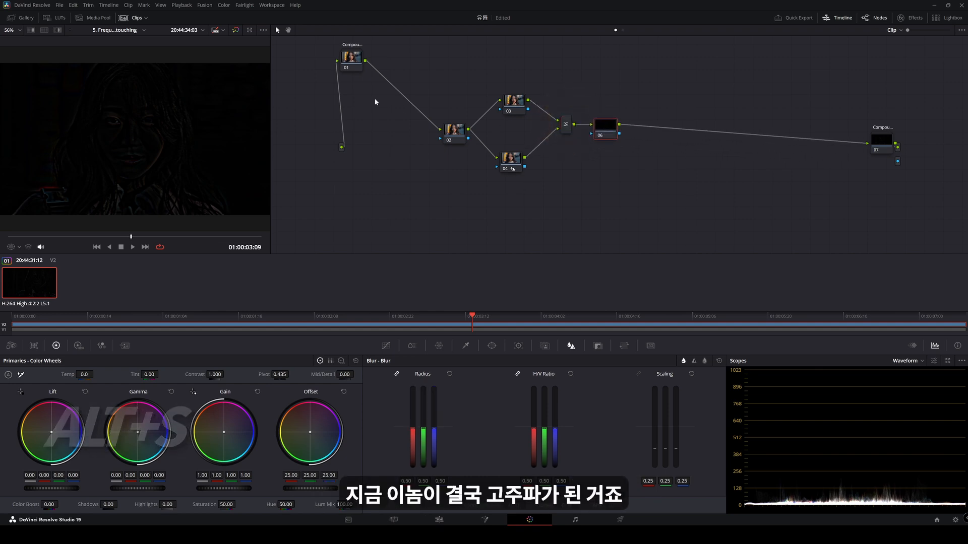
mouse_move(605, 131)
left_mouse_down()
mouse_move(623, 133)
mouse_move(616, 126)
left_mouse_up()
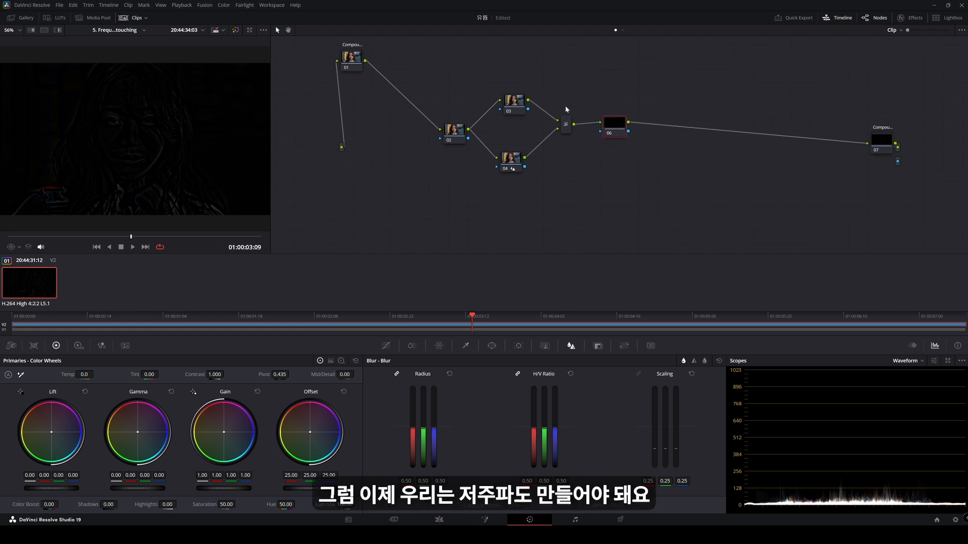
- Add a serial node after the blurred node 04 for the low-frequency branch
left_click(512, 160)
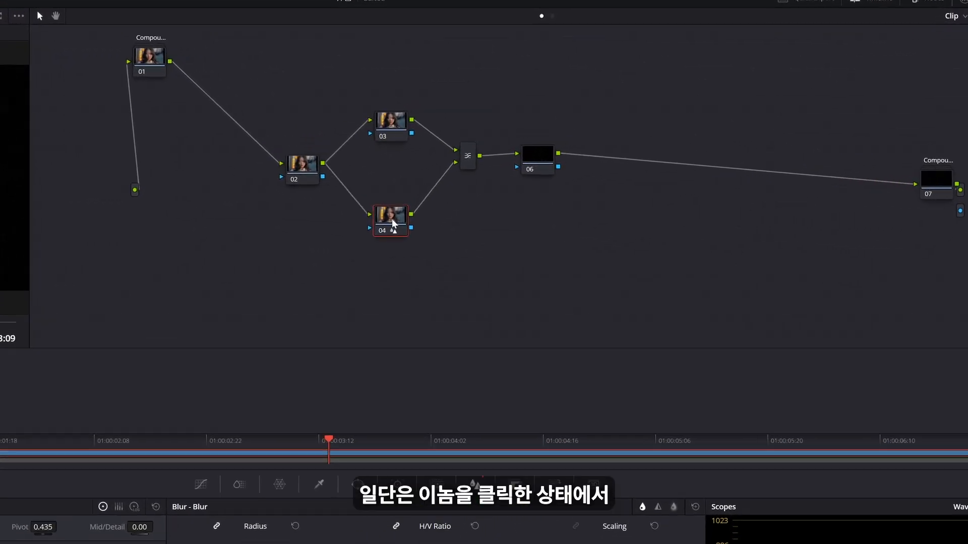
left_click_drag(325, 243, 309, 251)
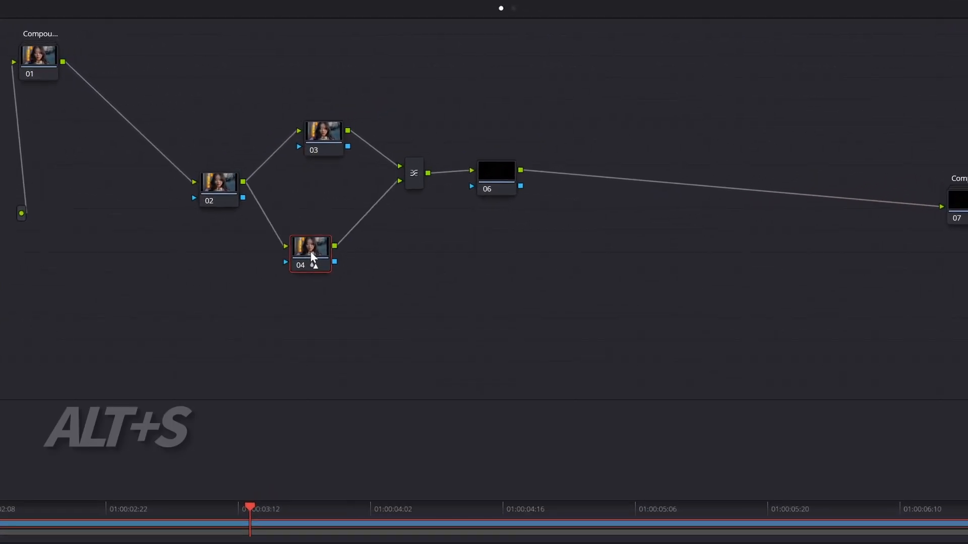
key("alt+s")
mouse_move(356, 248)
left_mouse_down()
mouse_move(386, 255)
mouse_move(372, 247)
left_mouse_up()
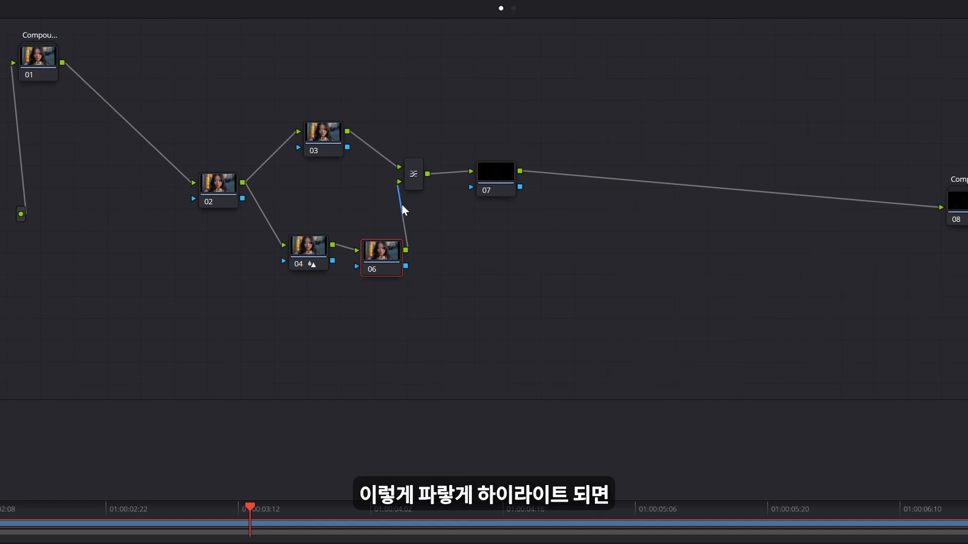
- Disconnect the new node 06 from the layer mixer and connect the output of blurred node 04 to the mixer's free input
left_click(401, 204)
left_click_drag(387, 256, 406, 253)
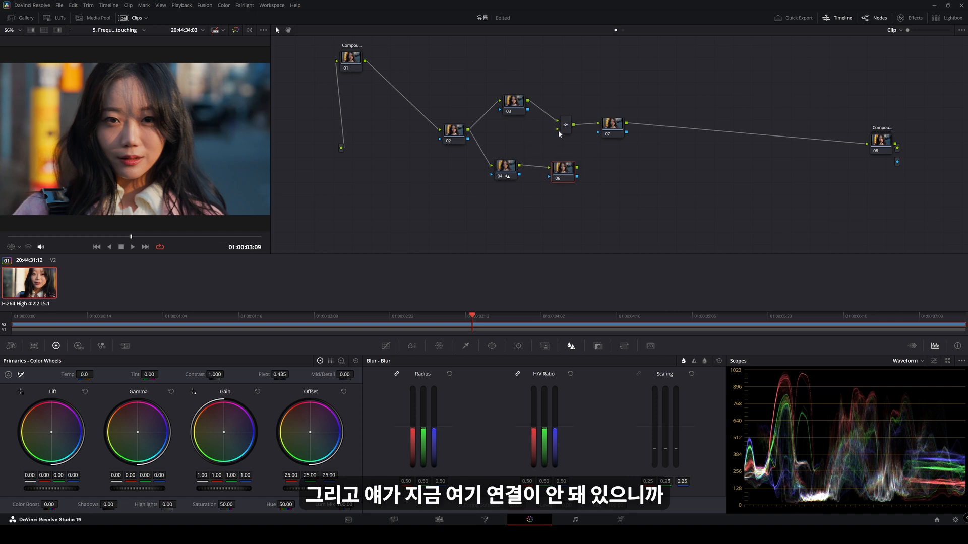
left_click(614, 130)
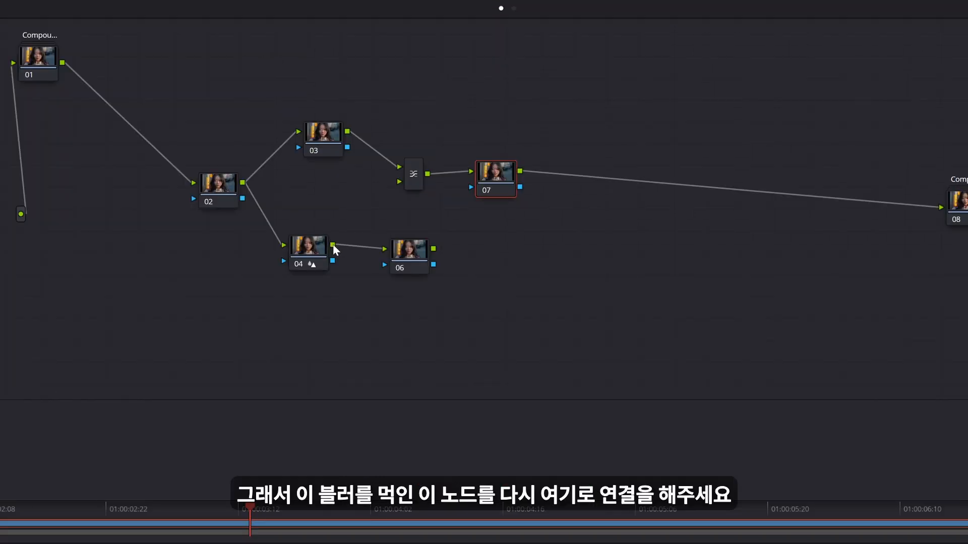
left_click(327, 245)
left_click_drag(332, 245, 399, 186)
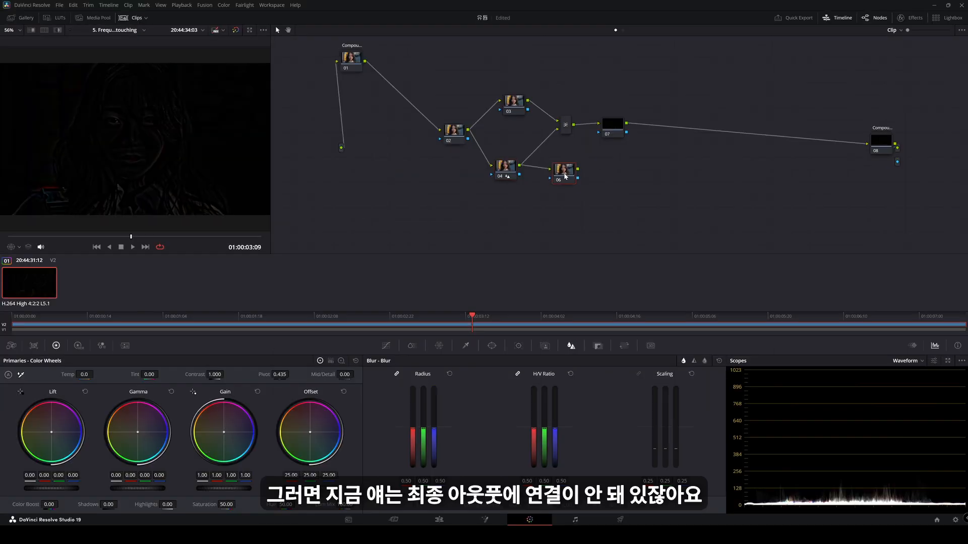
- Move the final compound node away from the output, try the unconnected node 06 much farther down, and undo the last move
left_click(433, 264)
left_click_drag(577, 176, 848, 155)
left_click_drag(563, 175, 678, 248)
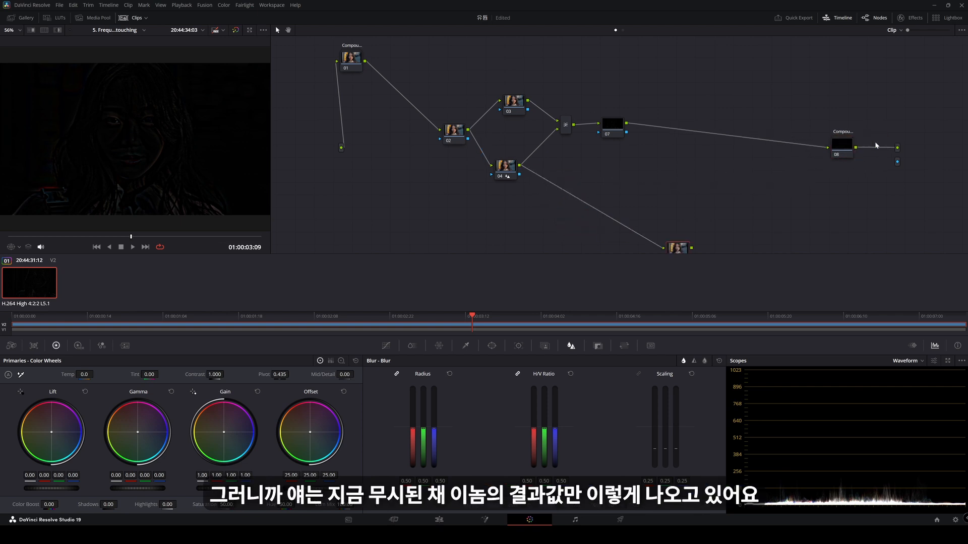
scroll(146, 141, "up", 2)
scroll(147, 141, "down", 2)
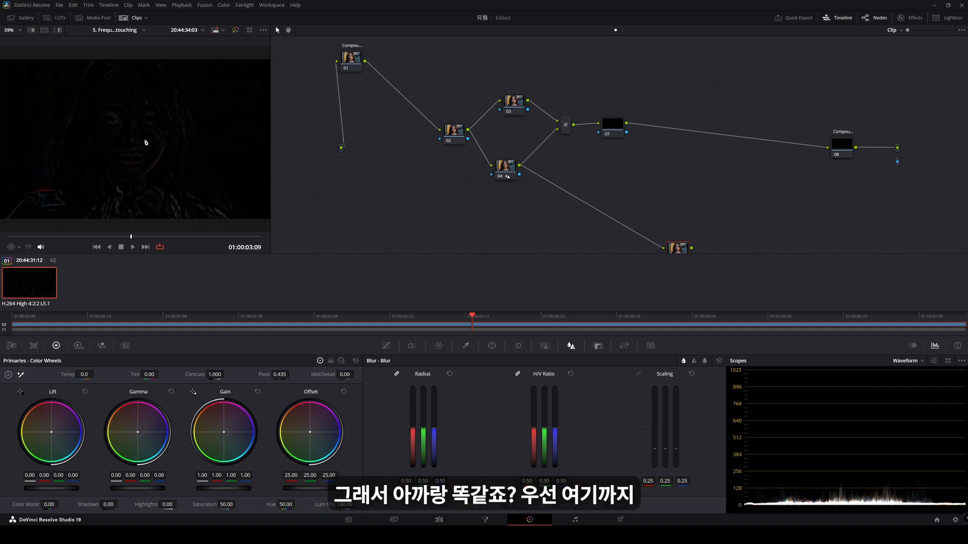
key("ctrl+z")
- Add a second layer mixer with an extra node to the high-frequency node 07
left_click(620, 127)
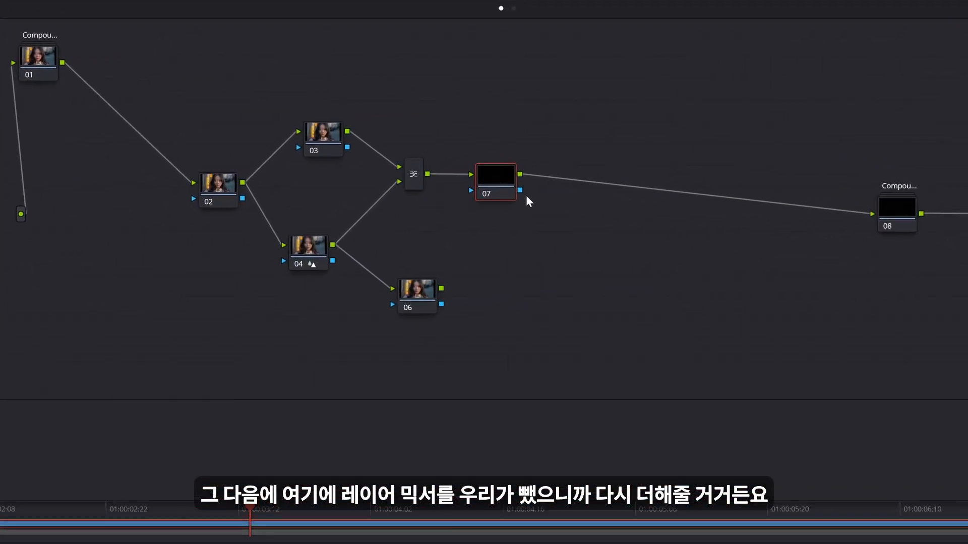
mouse_move(494, 185)
left_mouse_down()
mouse_move(494, 193)
mouse_move(499, 184)
left_mouse_up()
key("alt+l")
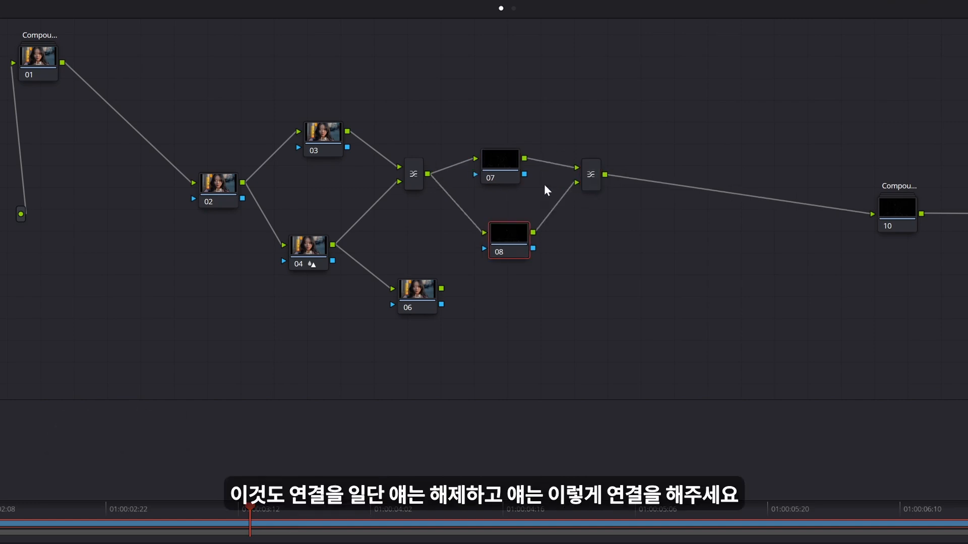
- Disconnect the second mixer's lower node from the first mixer, lower it beside node 06, and connect node 06's output to its input
left_click(477, 227)
key("Delete")
left_click_drag(508, 234, 511, 281)
left_click_drag(441, 288, 488, 280)
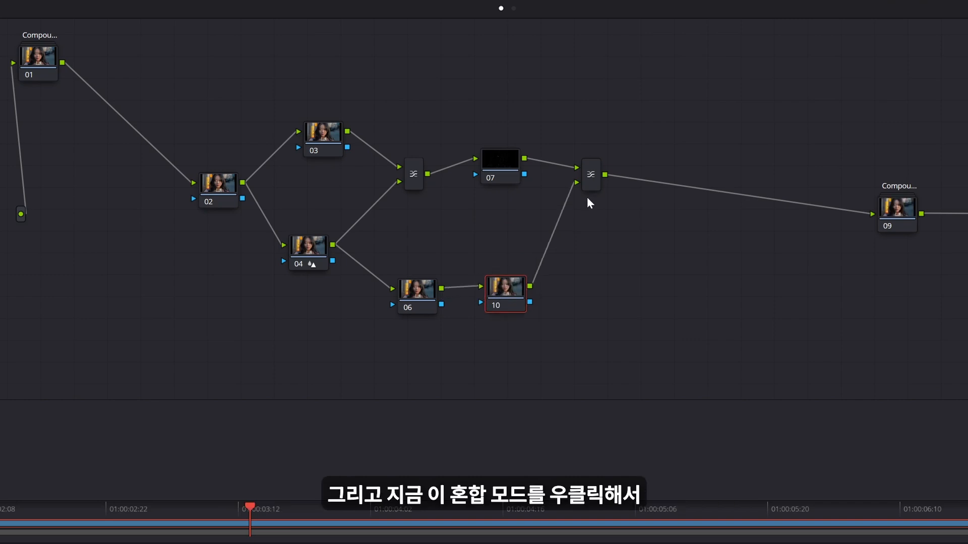
- Set the second layer mixer's composite mode to Add
left_click(588, 177)
right_click(590, 176)
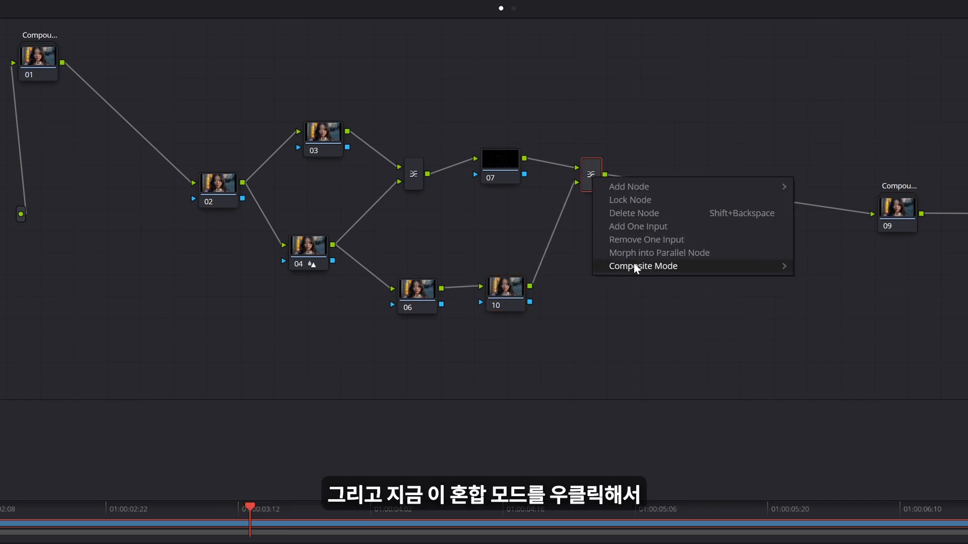
mouse_move(635, 267)
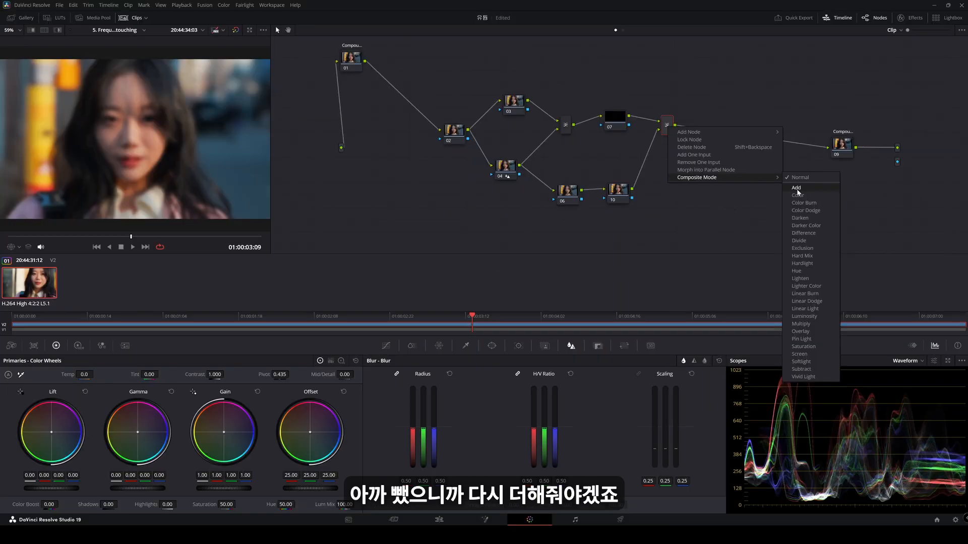
left_click(818, 286)
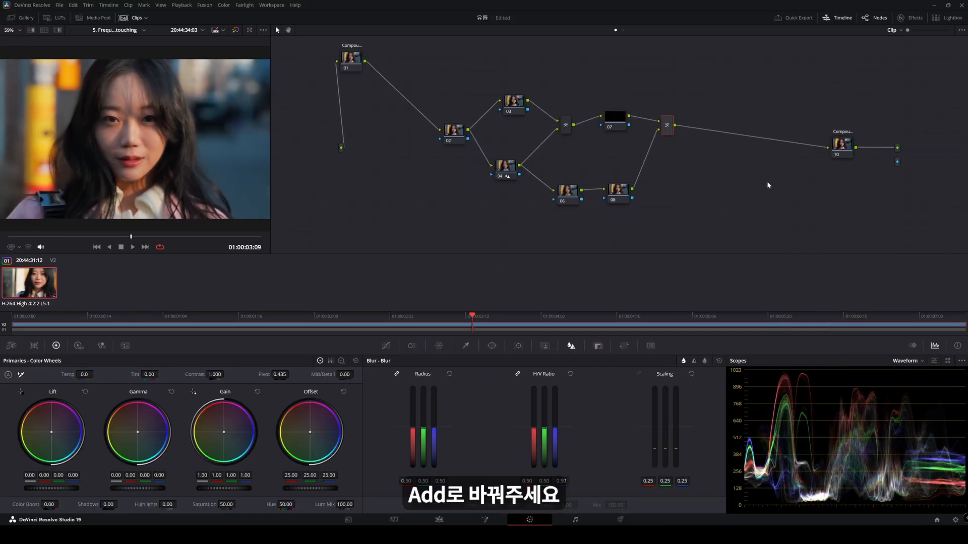
- Turn on the highlight view and compare high-frequency node 07 with low-frequency node 08, shifting node 07 slightly away from the mixer
left_click(58, 30)
left_click_drag(615, 116, 621, 111)
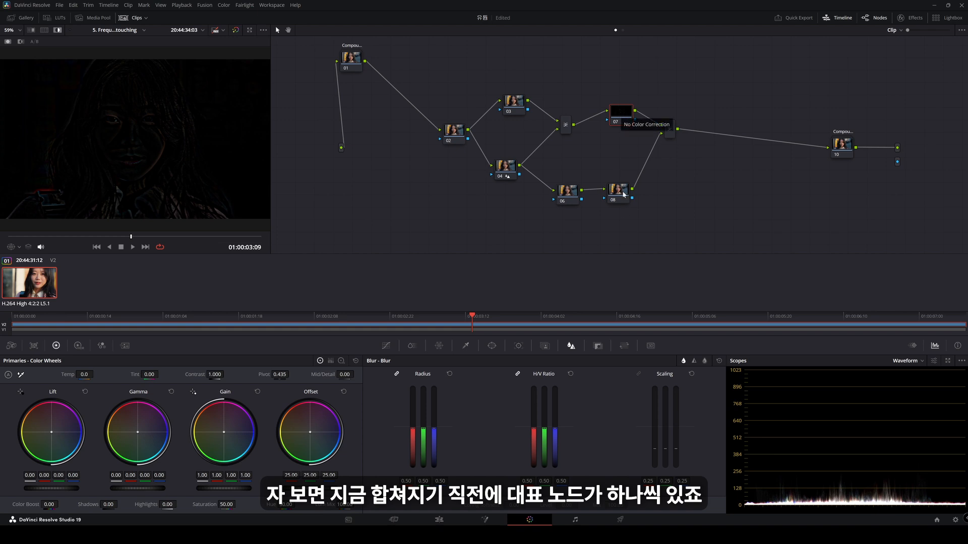
left_click_drag(629, 119, 621, 118)
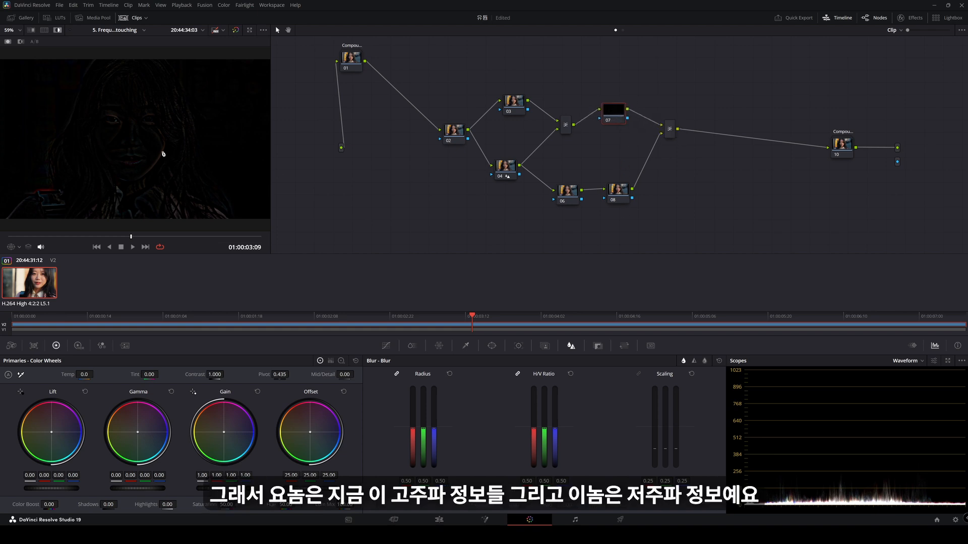
left_click(617, 190)
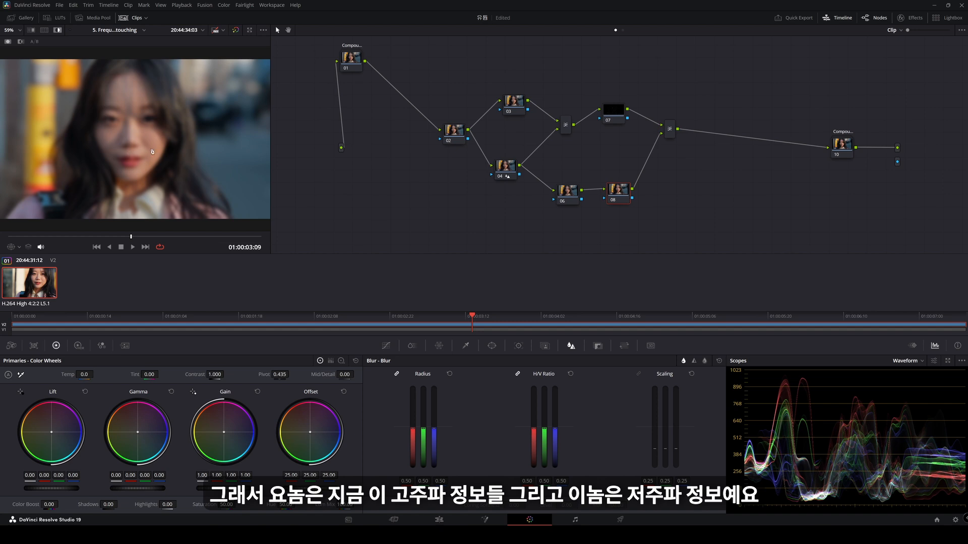
left_click(619, 115)
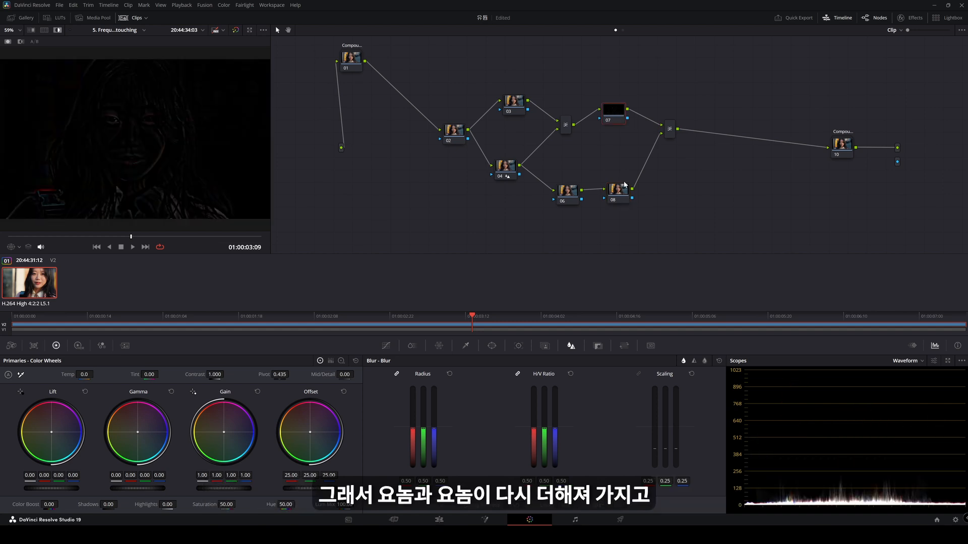
left_click(622, 193)
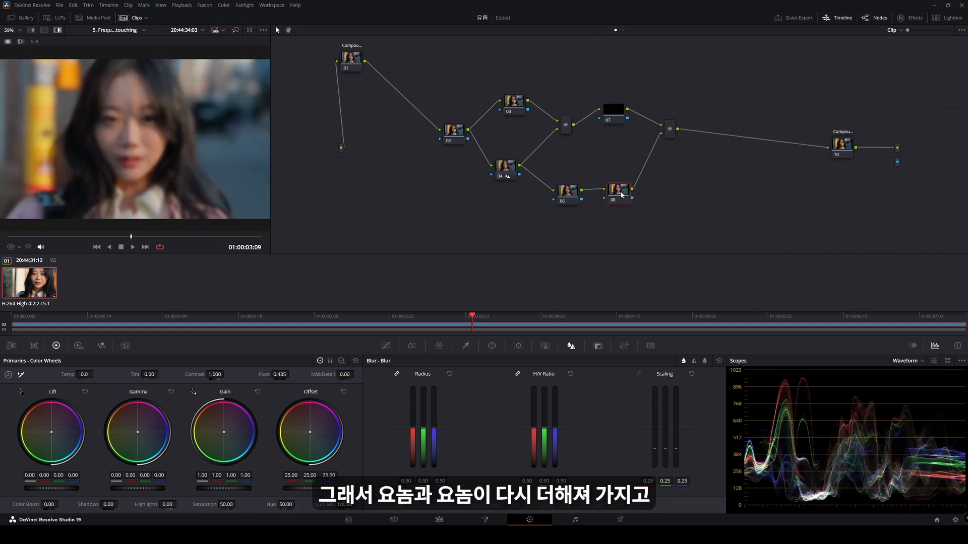
- Add a serial node after the second layer mixer
left_click(670, 129)
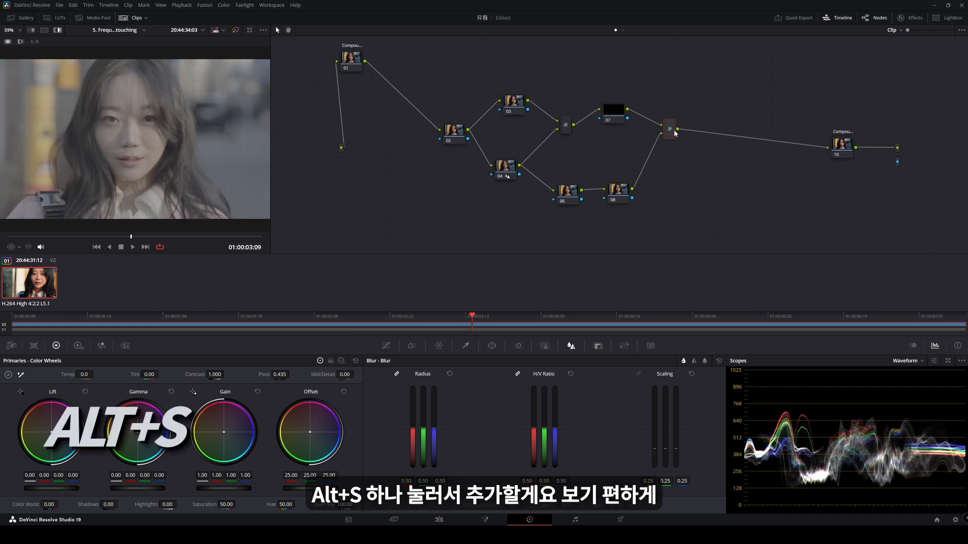
key("alt+s")
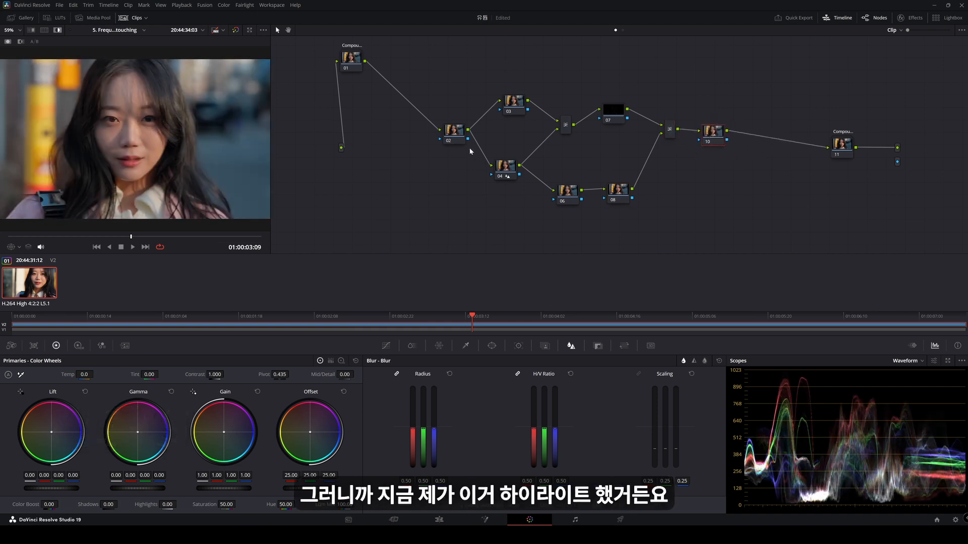
- Compare nodes 02, 03 and 04 with recombined node 10 in the highlight view, shifting node 10 slightly away from the mixer
left_click(458, 138)
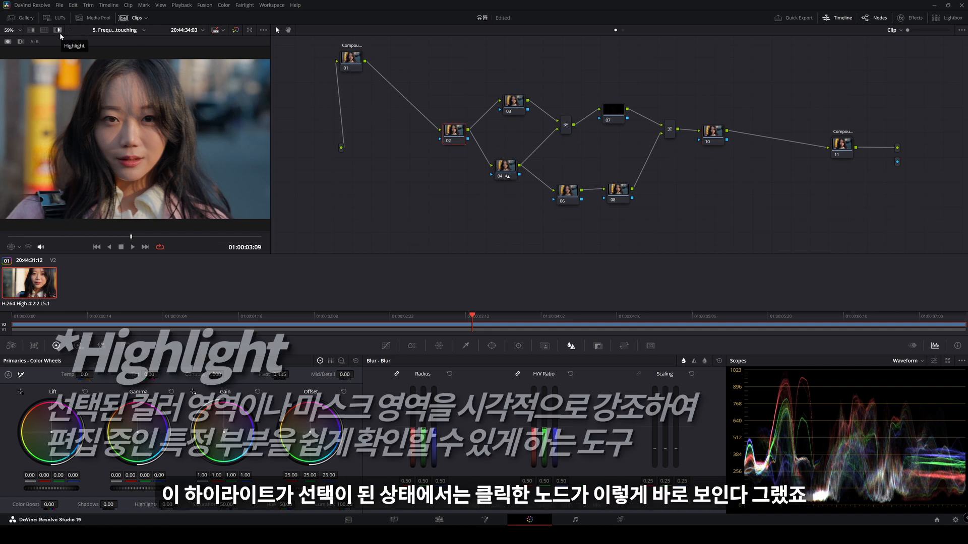
left_click(518, 105)
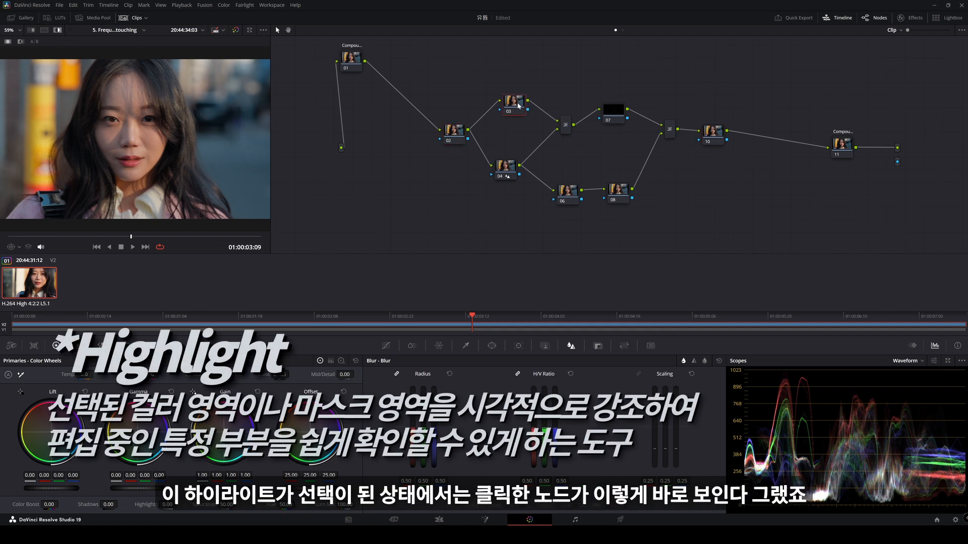
left_click(506, 172)
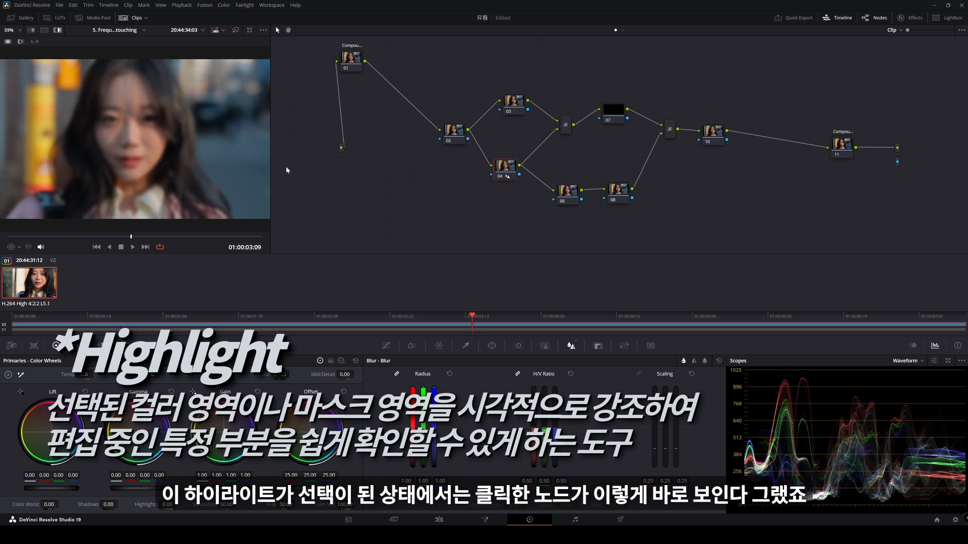
left_click(714, 136)
left_click(453, 139)
left_click(721, 136)
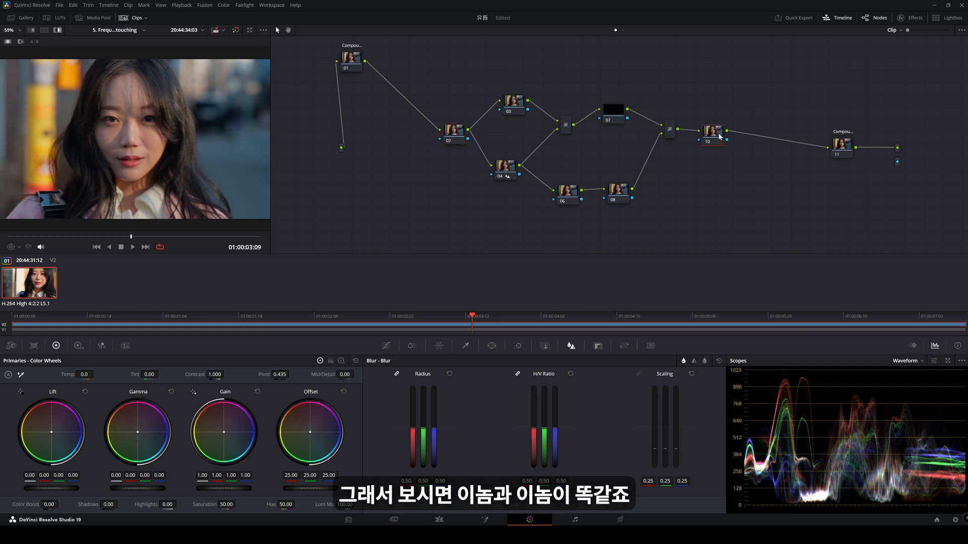
left_click(453, 137)
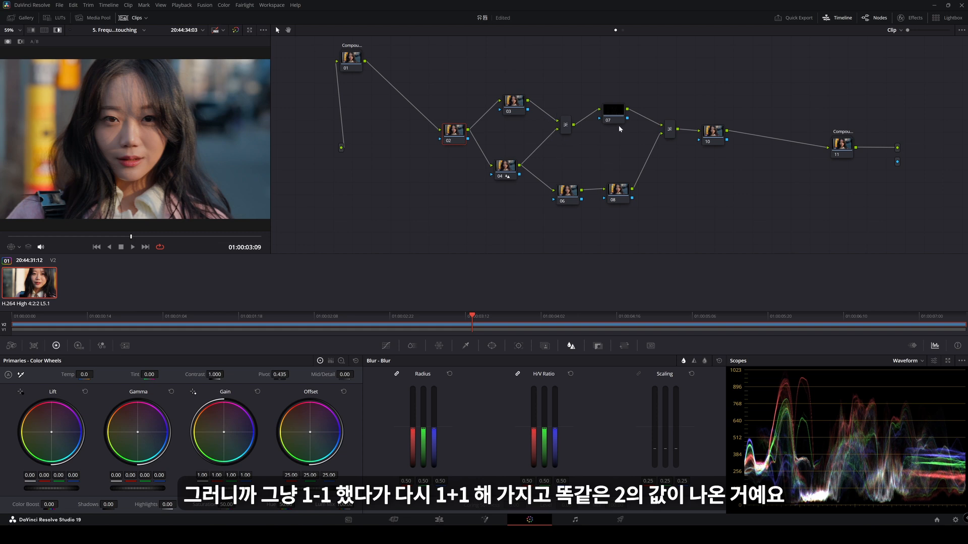
left_click_drag(708, 135, 715, 138)
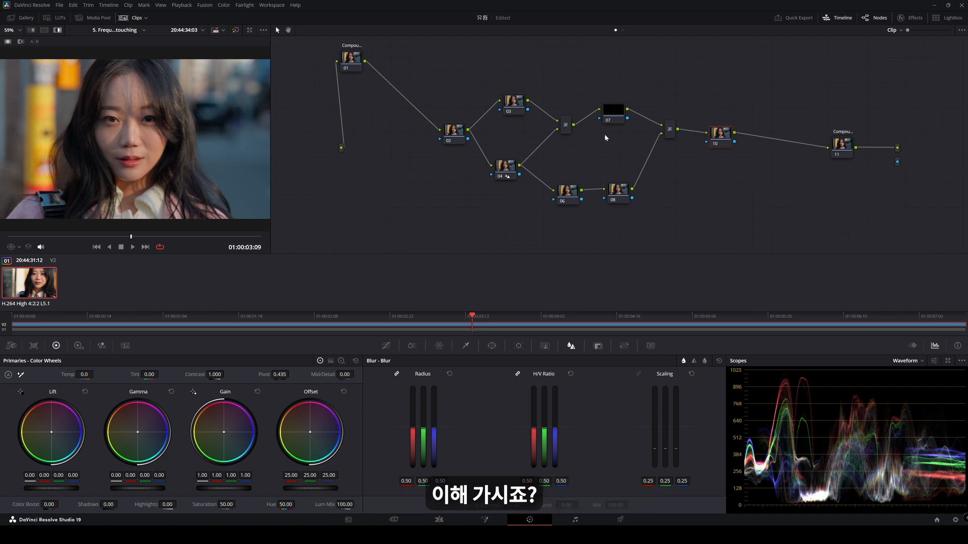
left_click_drag(443, 76, 737, 216)
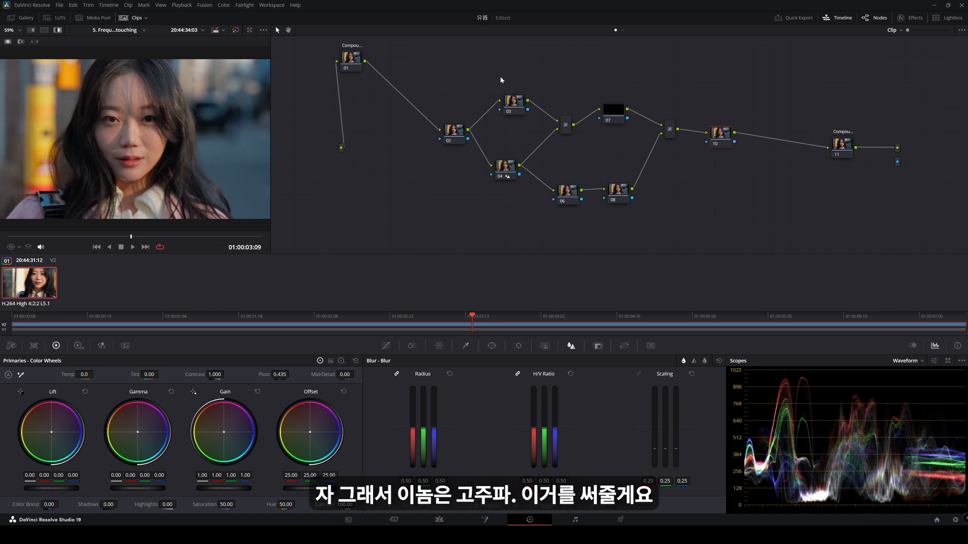
- Label high-frequency node 07 as HF
left_click_drag(616, 113, 617, 128)
right_click(619, 126)
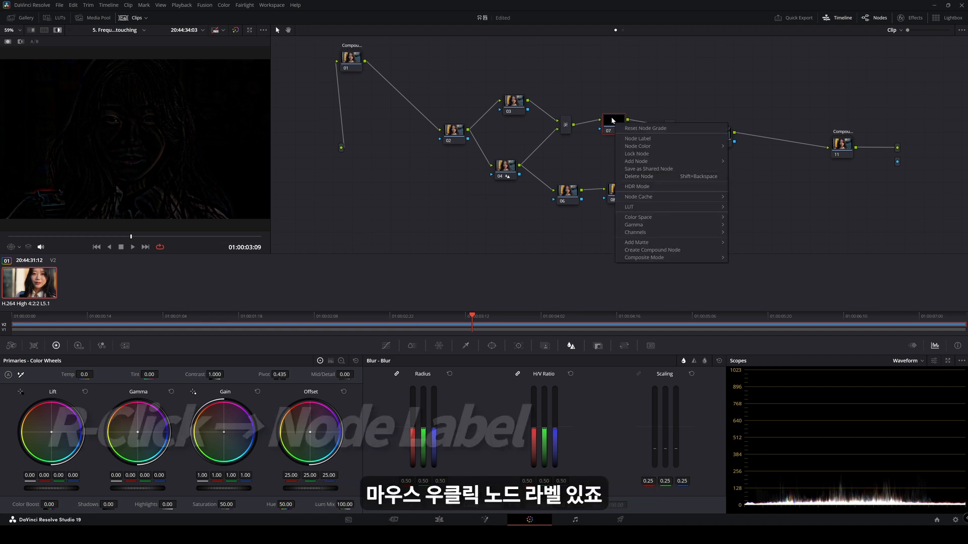
left_click(637, 139)
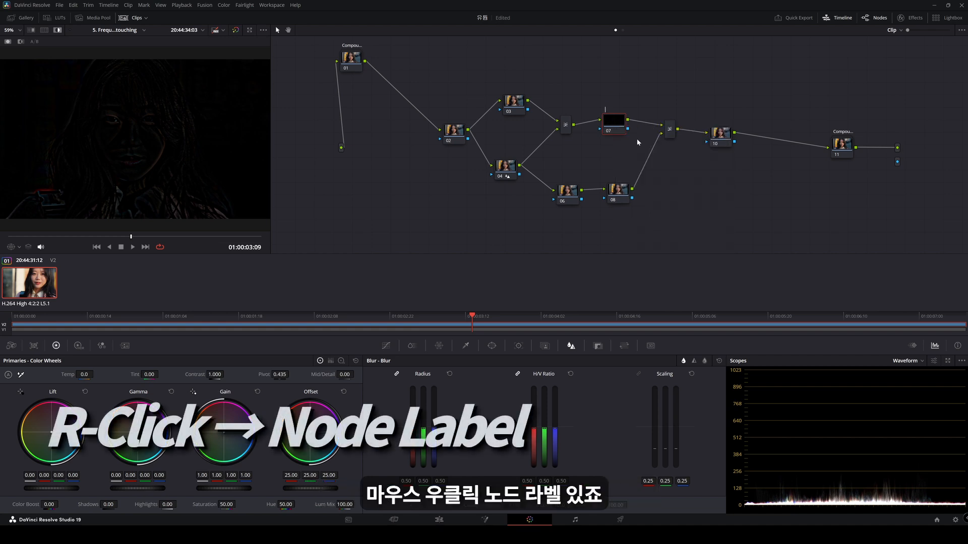
key("BackSpace")
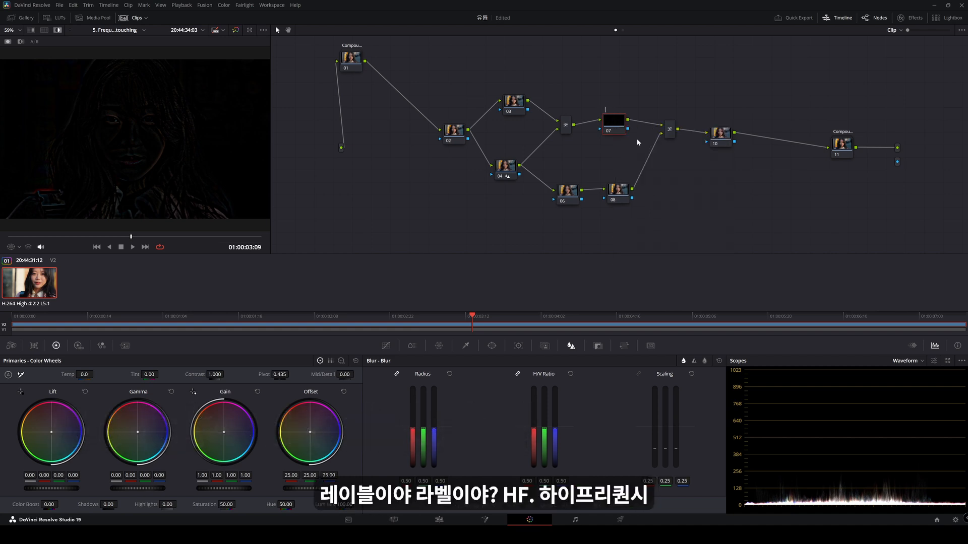
type("HF")
key("Return")
- Label low-frequency node 08 as LF and lower it slightly
left_click(618, 188)
right_click(619, 192)
left_click(637, 208)
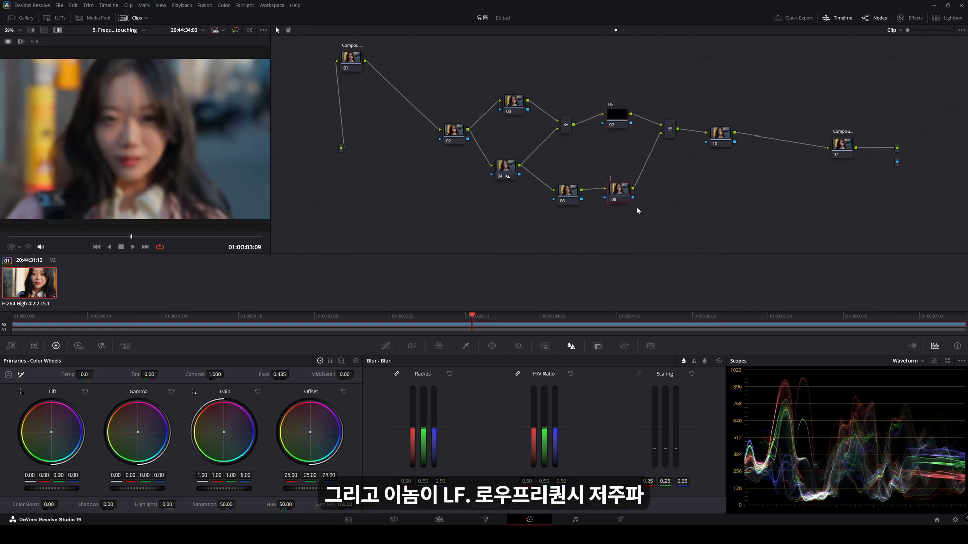
type("LF")
key("Return")
left_click_drag(615, 195, 615, 199)
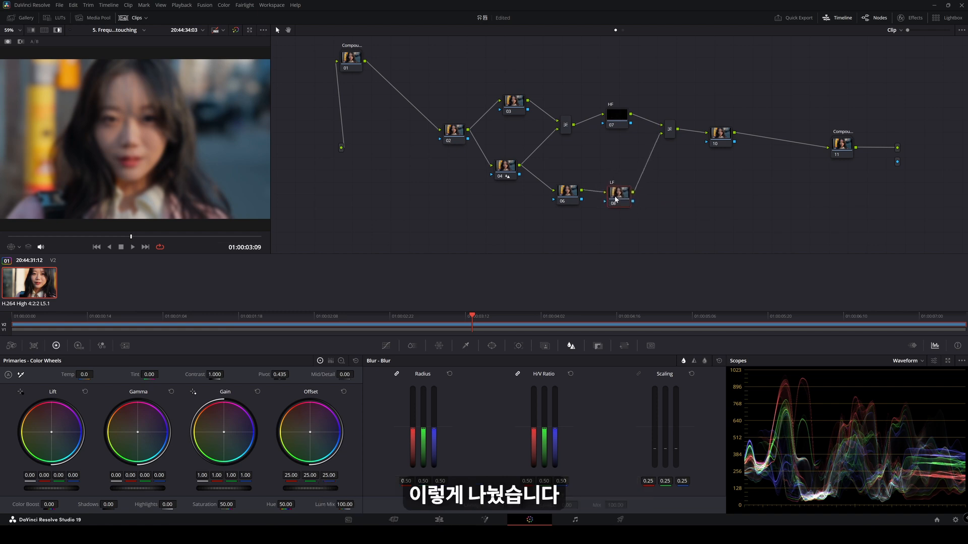
- Raise the HF node level with node 03 and turn off the highlight view
left_click(613, 122)
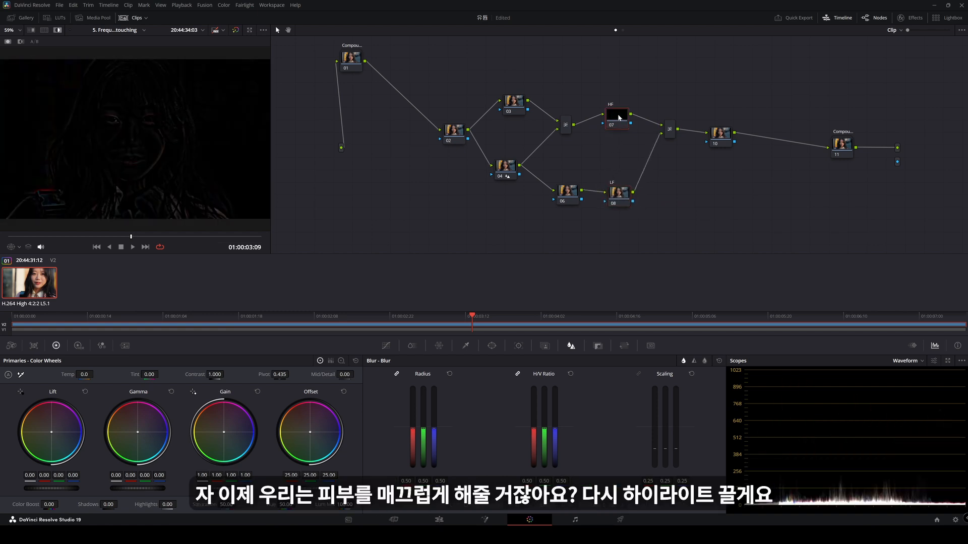
left_click_drag(621, 124, 622, 111)
left_click(618, 196)
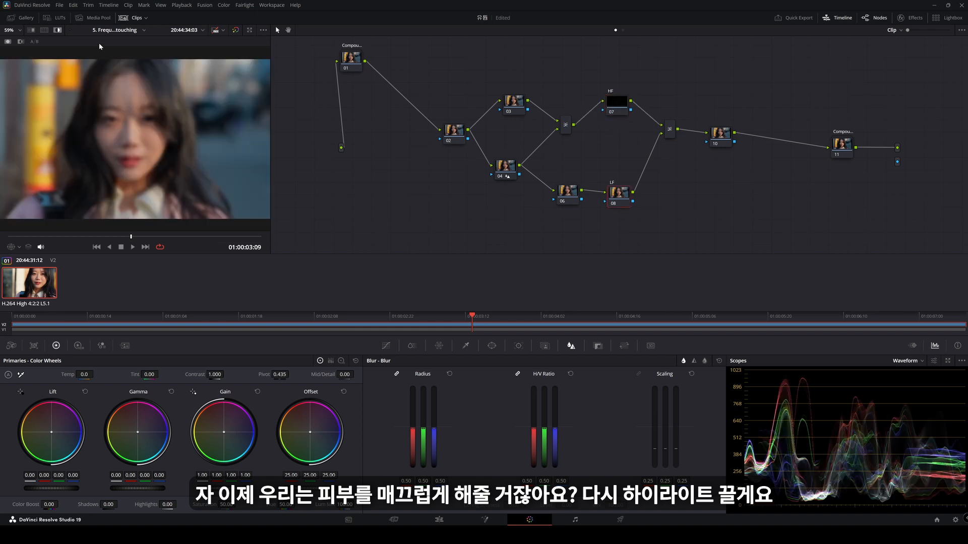
left_click(57, 31)
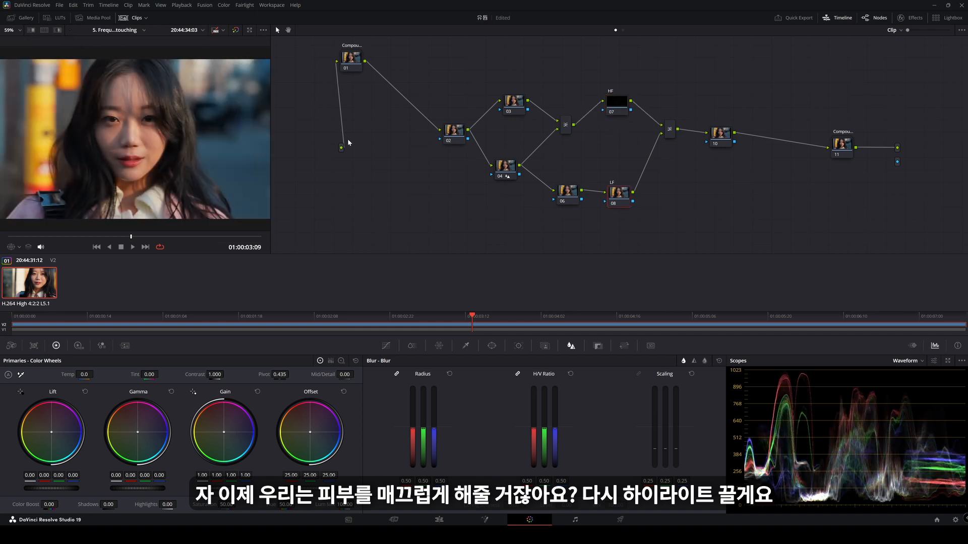
- Move the final compound node closer to the output and reposition nodes 04 and 06 in the low-frequency branch
left_click(566, 190)
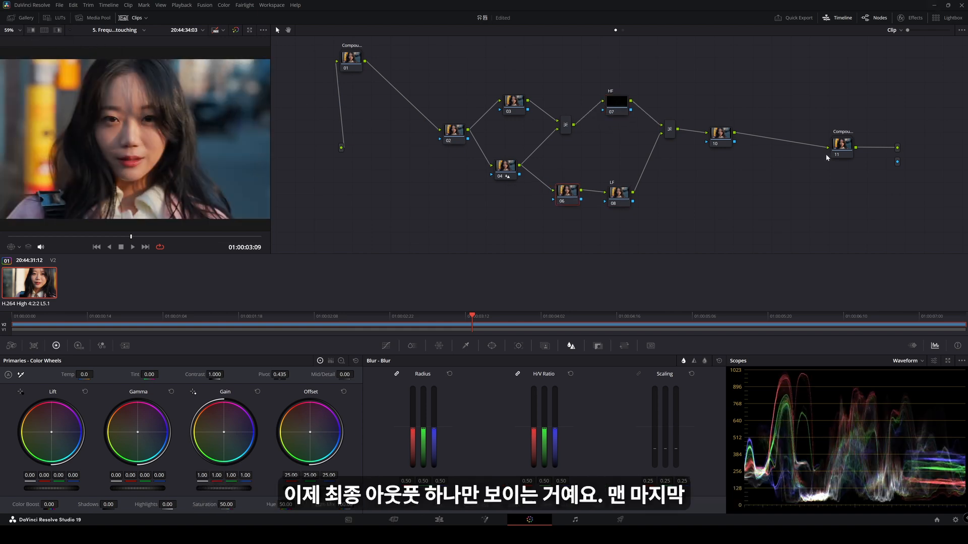
left_click_drag(843, 111, 897, 163)
left_click_drag(834, 148, 863, 150)
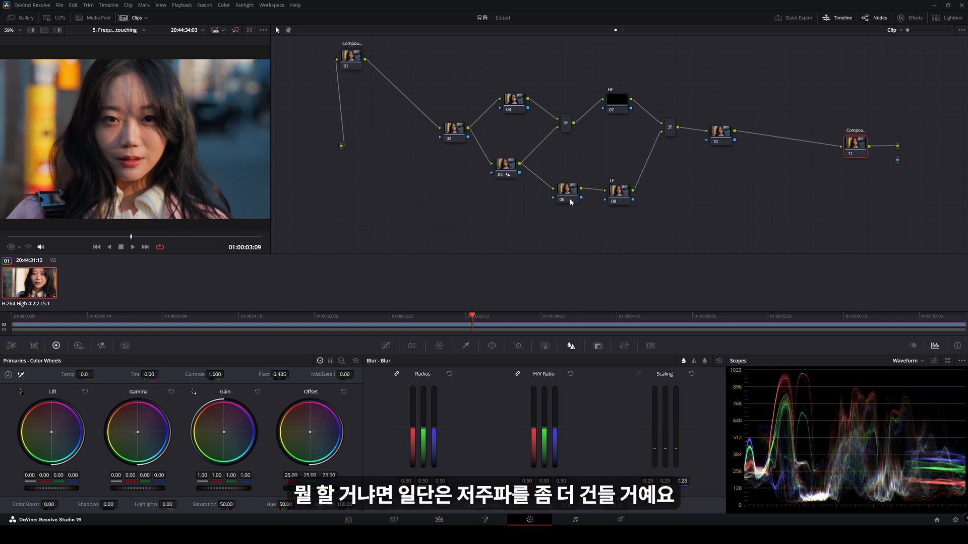
left_click(571, 201)
left_click_drag(561, 199, 550, 194)
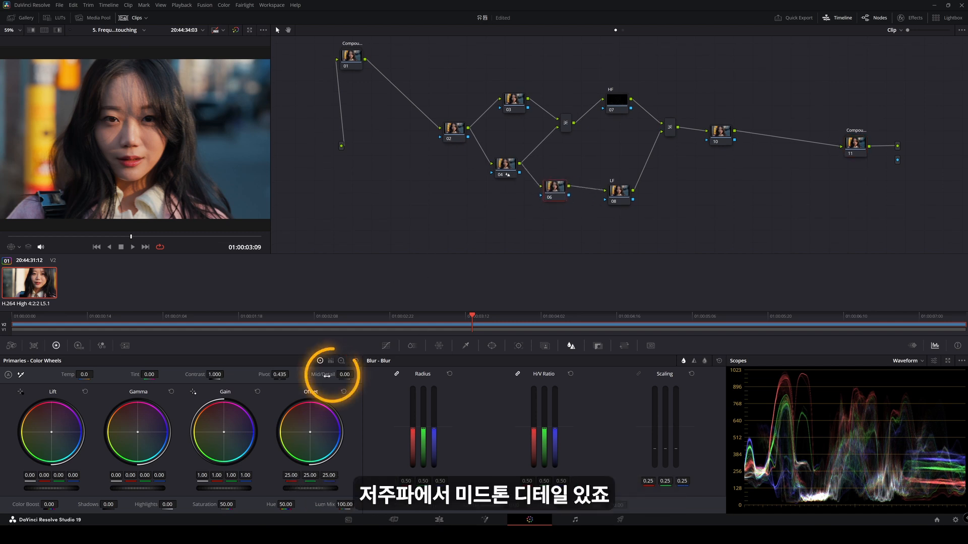
left_click(505, 168)
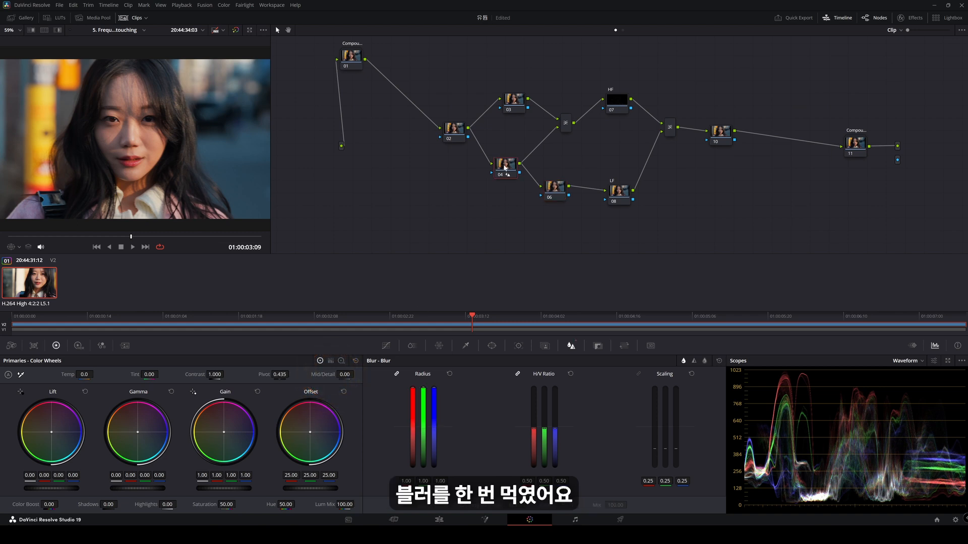
left_click_drag(505, 169, 555, 187)
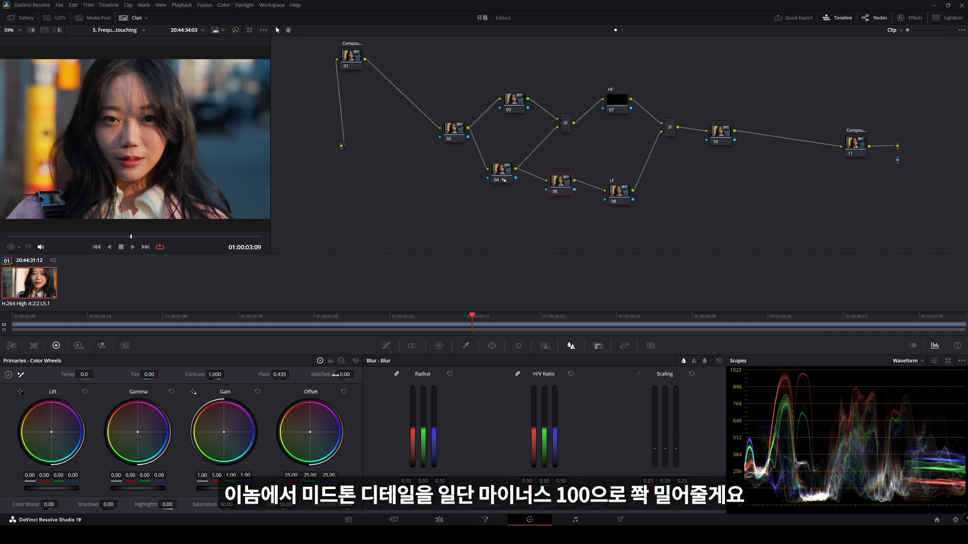
- Set node 06's Mid/Detail to -100 and toggle the node off and on to compare the face close up
left_click_drag(345, 374, 295, 375)
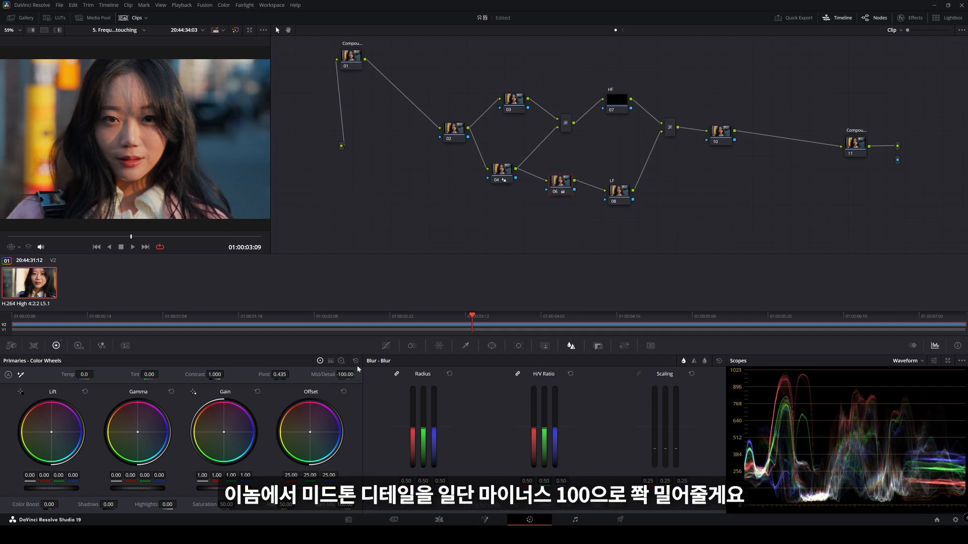
scroll(126, 162, "up", 3)
scroll(126, 161, "up", 3)
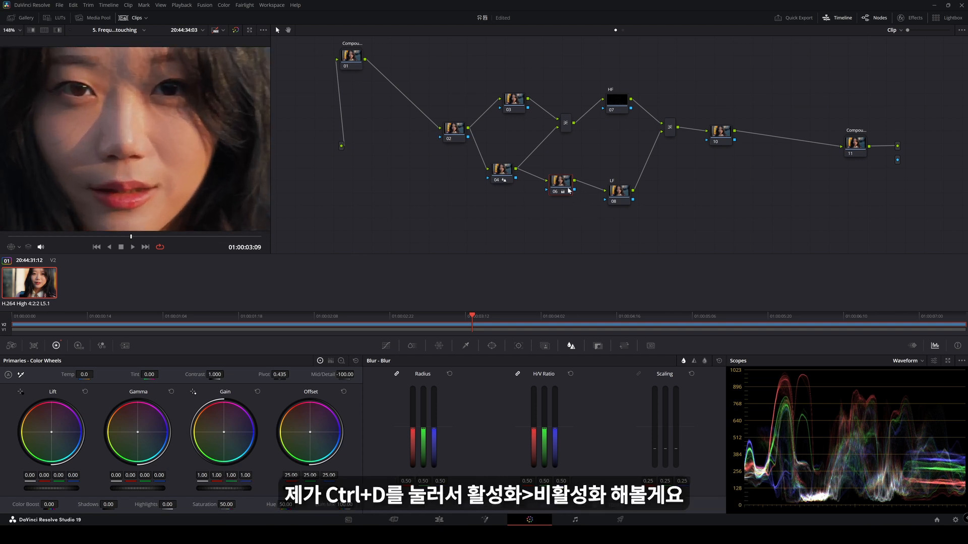
key("ctrl+d")
key("ctrl+d")
key("ctrl+d")
key("ctrl+d")
- Try a Mid/Detail of 0 on node 06 while viewing the skin, and restore it to -100
type("0")
key("Return")
scroll(165, 135, "down", 3)
scroll(192, 185, "up", 4)
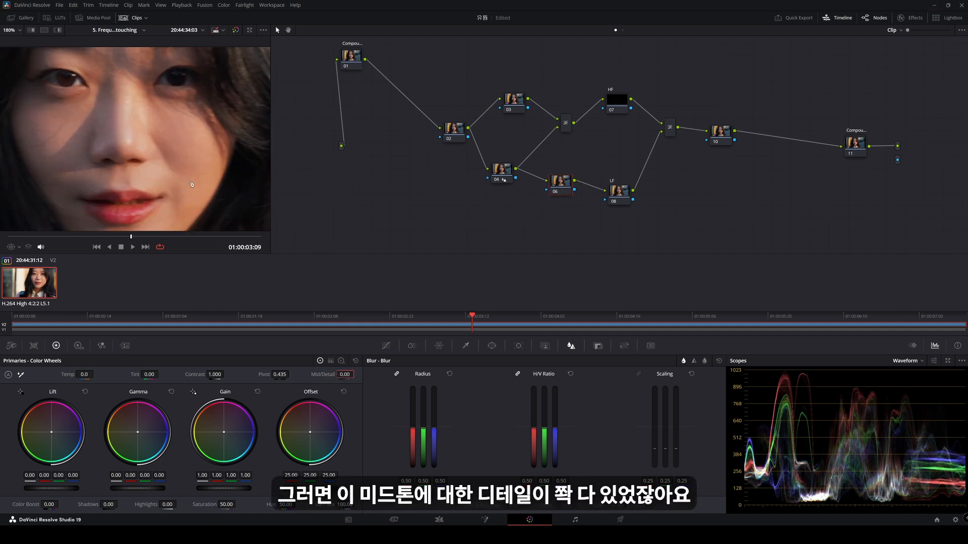
double_click(344, 374)
type("-100")
key("Return")
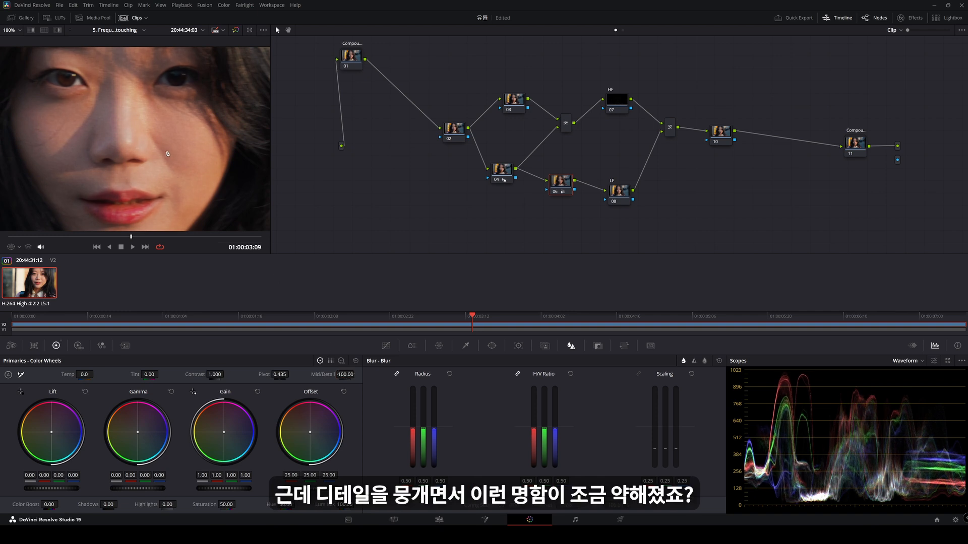
- Toggle node 06 repeatedly and examine how the skin around the nose, cheeks and mouth changes at close range
left_click_drag(167, 154, 194, 176)
scroll(202, 187, "up", 1)
key("ctrl+d")
key("ctrl+d")
scroll(212, 202, "up", 4)
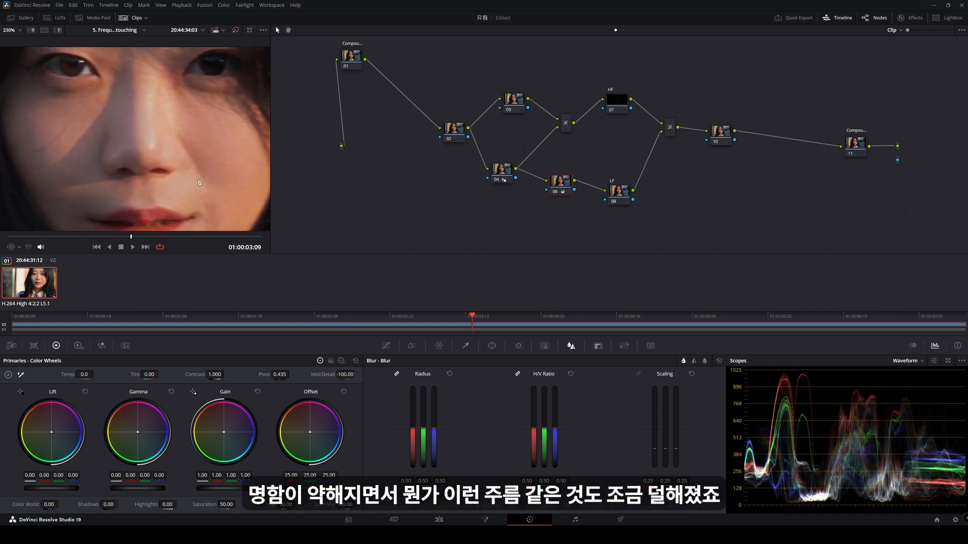
left_click_drag(119, 162, 130, 140)
key("ctrl+d")
key("ctrl+d")
key("ctrl+d")
key("ctrl+d")
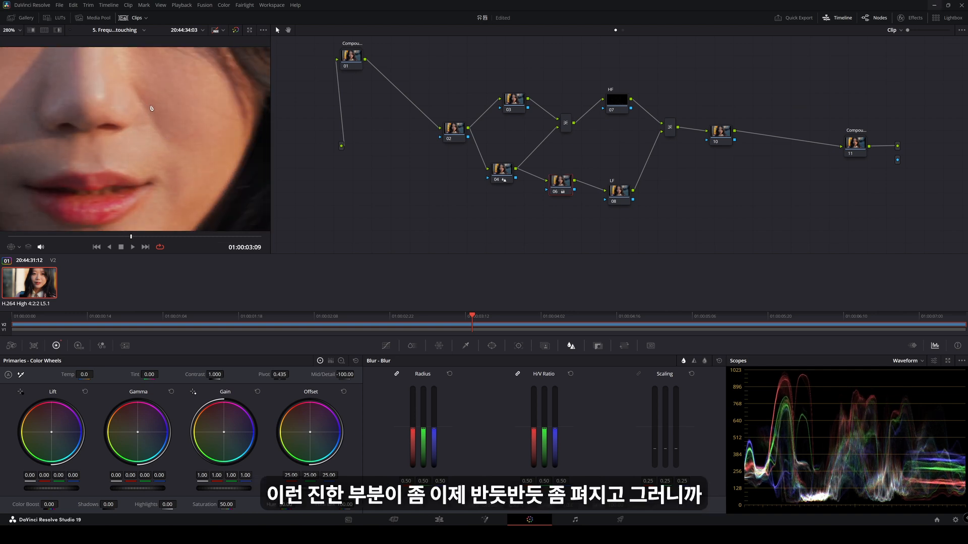
left_click_drag(174, 119, 103, 111)
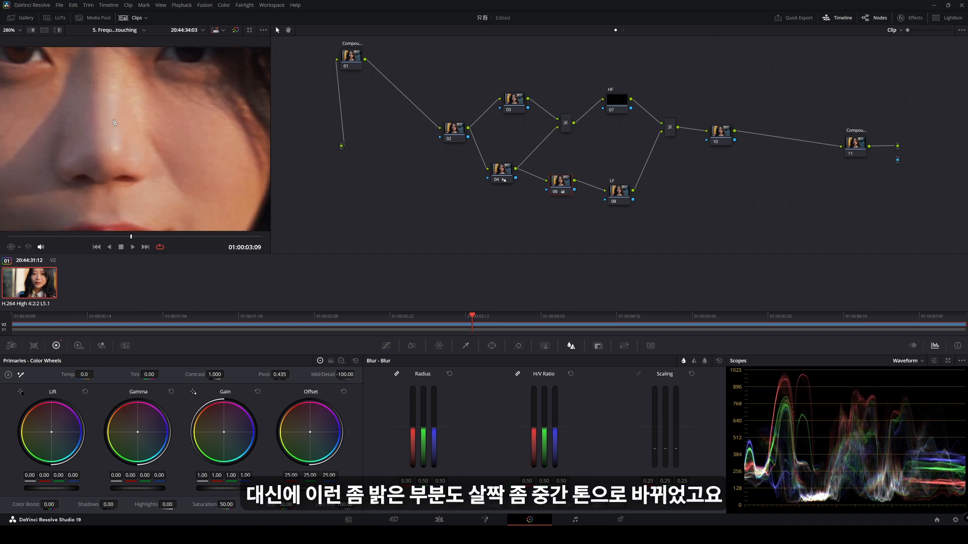
scroll(172, 155, "down", 5)
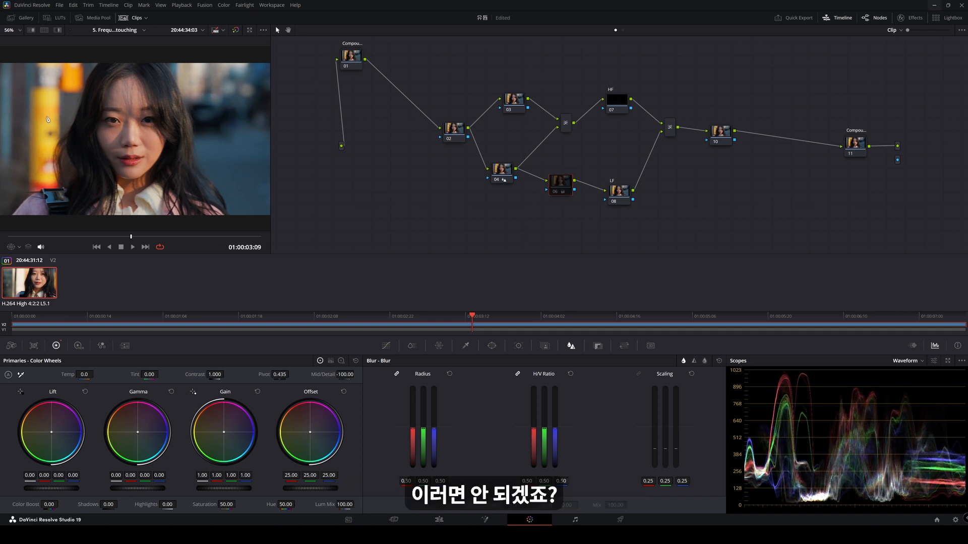
- Sample the sunlit cheek skin with the HSL Qualifier on node 06 and show the selection in the highlight view
left_click_drag(560, 183, 561, 175)
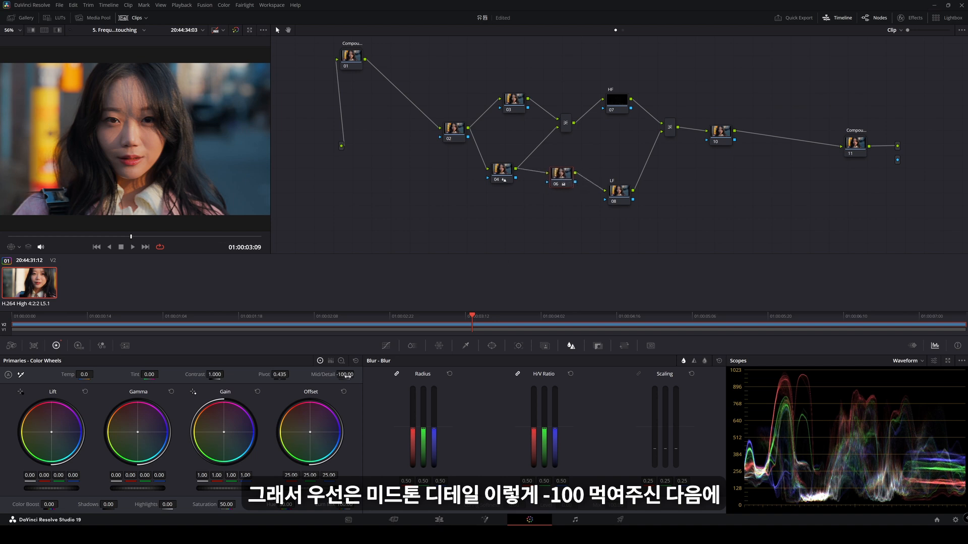
left_click(466, 345)
scroll(177, 117, "up", 3)
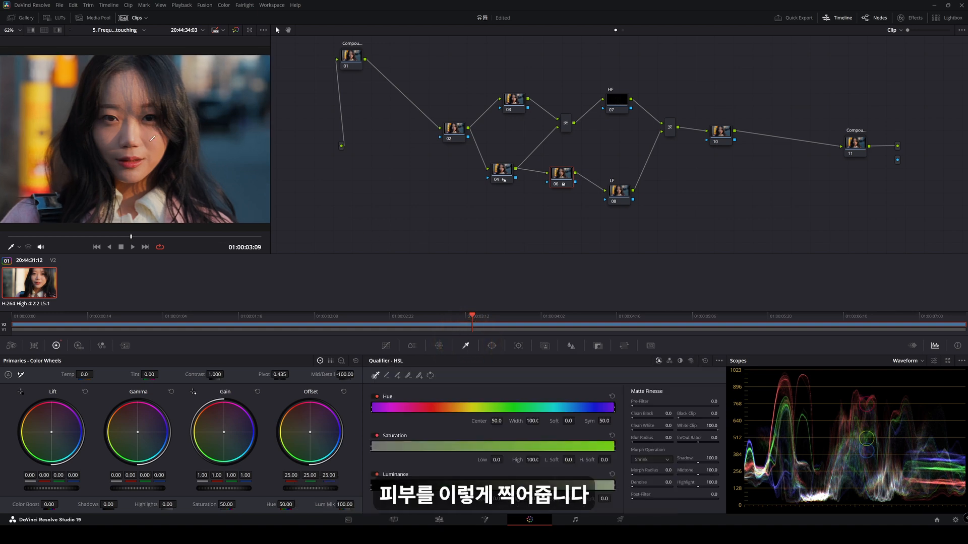
left_click(153, 135)
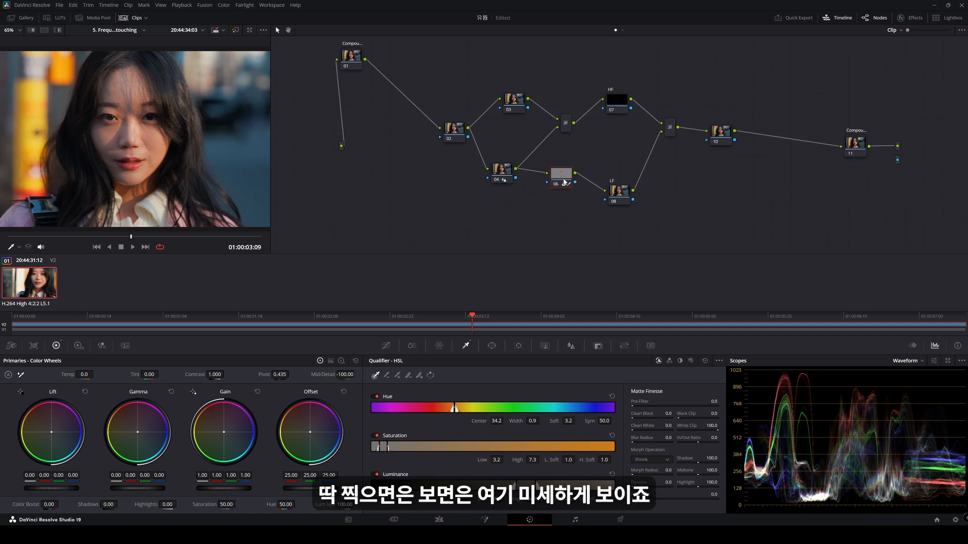
left_click(57, 29)
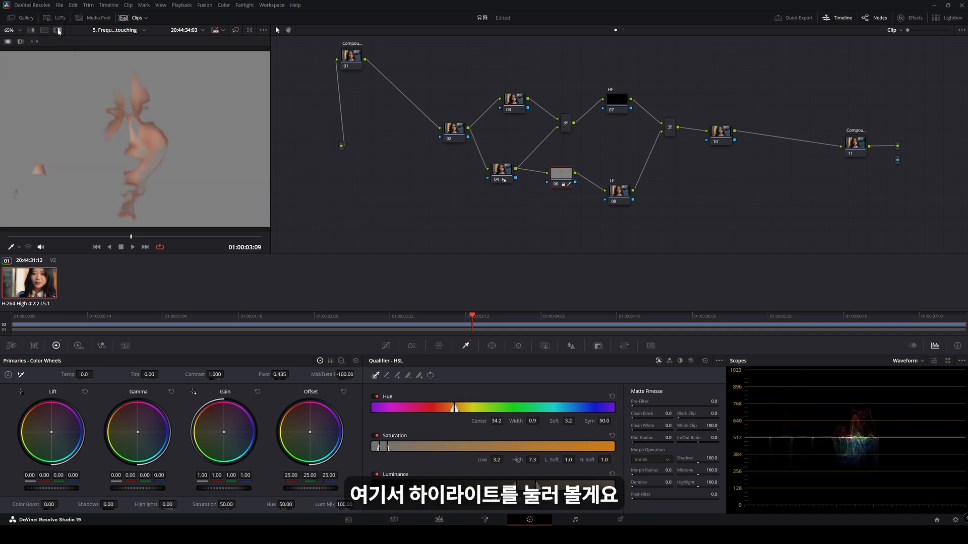
left_click(150, 135)
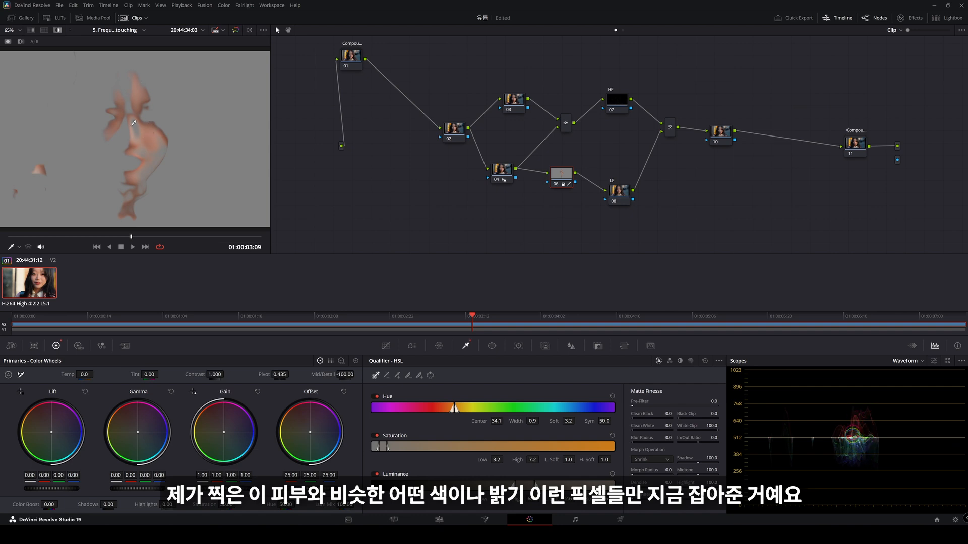
- Extend node 06's HSL qualifier selection by sampling across the whole face, and raise the Luminance Low to 56.1
left_click(58, 31)
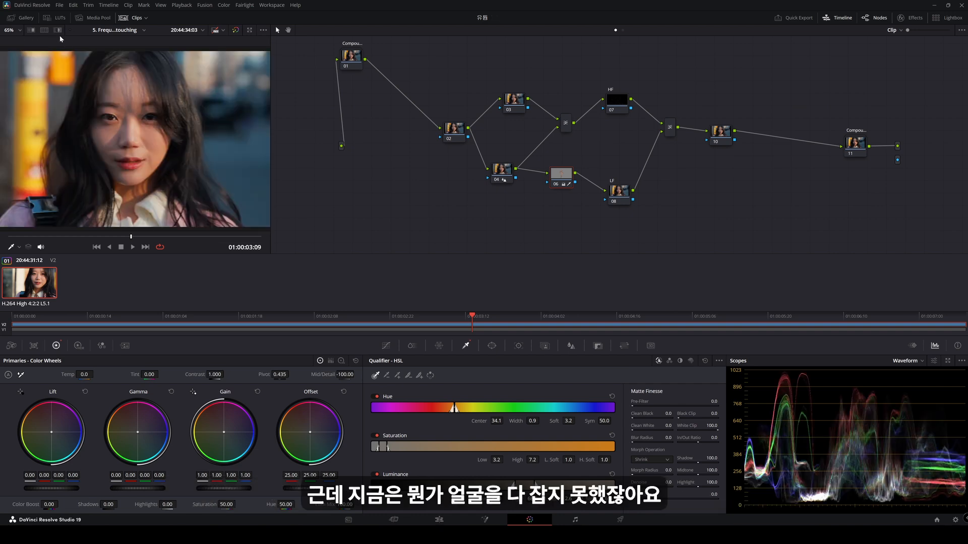
left_click(57, 31)
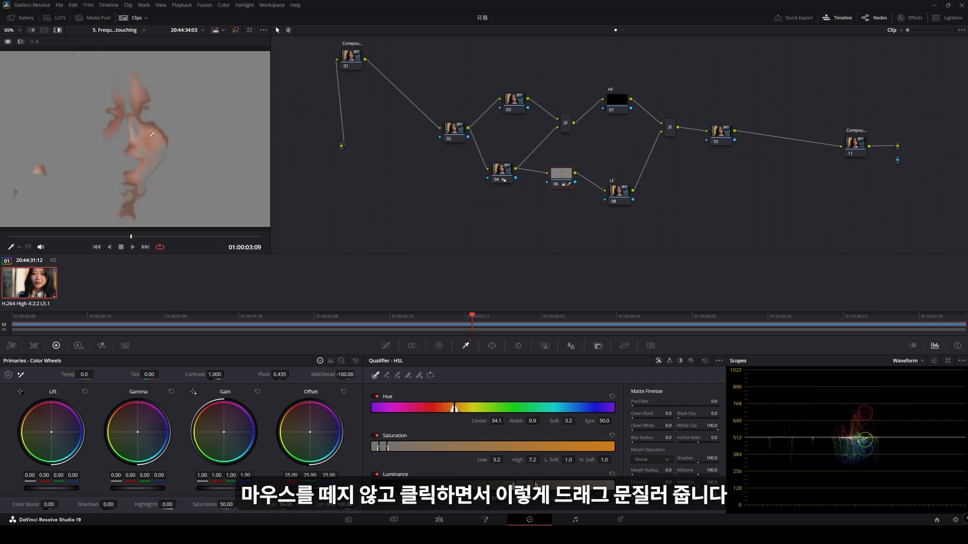
mouse_move(152, 135)
left_mouse_down()
mouse_move(116, 131)
mouse_move(120, 162)
mouse_move(124, 138)
mouse_move(180, 135)
mouse_move(56, 137)
mouse_move(210, 126)
left_mouse_up()
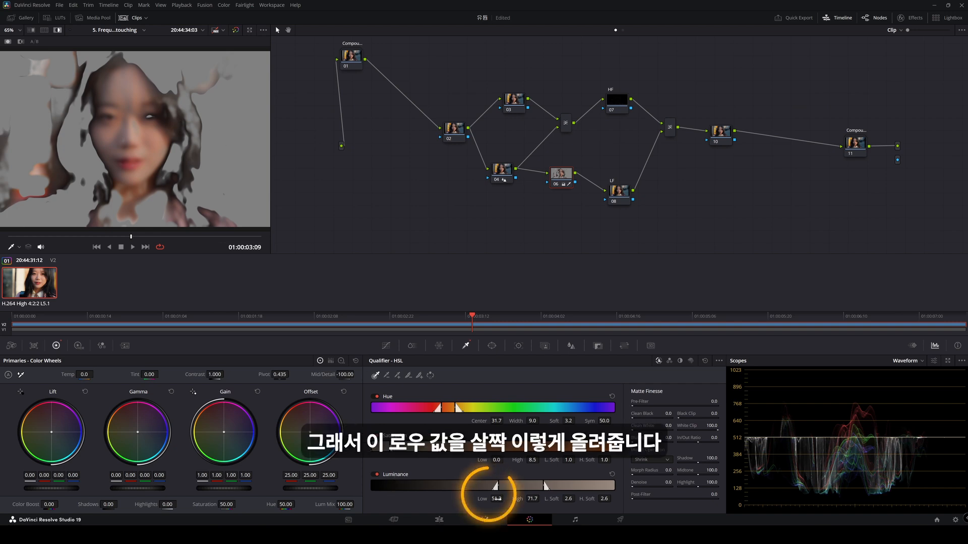
left_click_drag(496, 499, 506, 498)
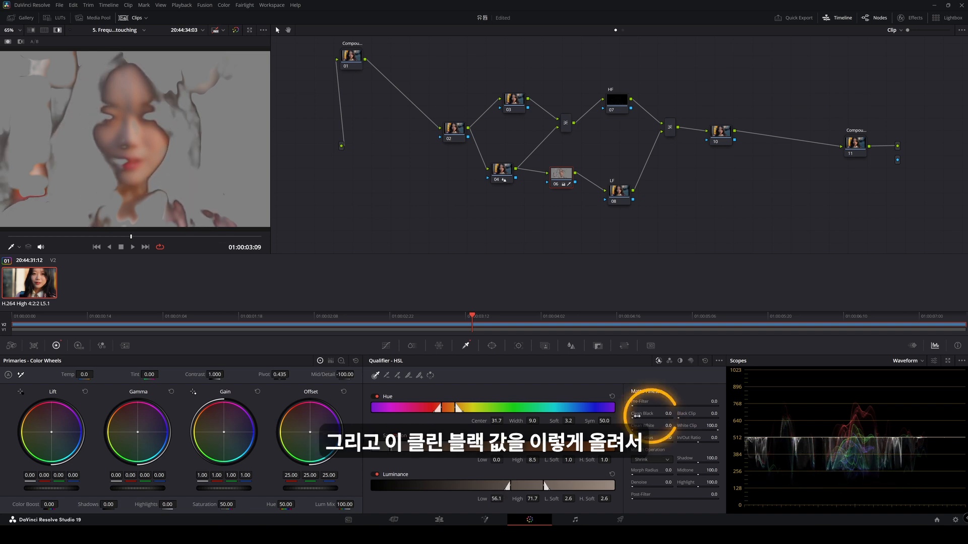
- Refine the skin qualifier with Clean Black 74.9, and narrow the hue range to Center 33.4 and Width 5.8
left_click_drag(668, 413, 701, 413)
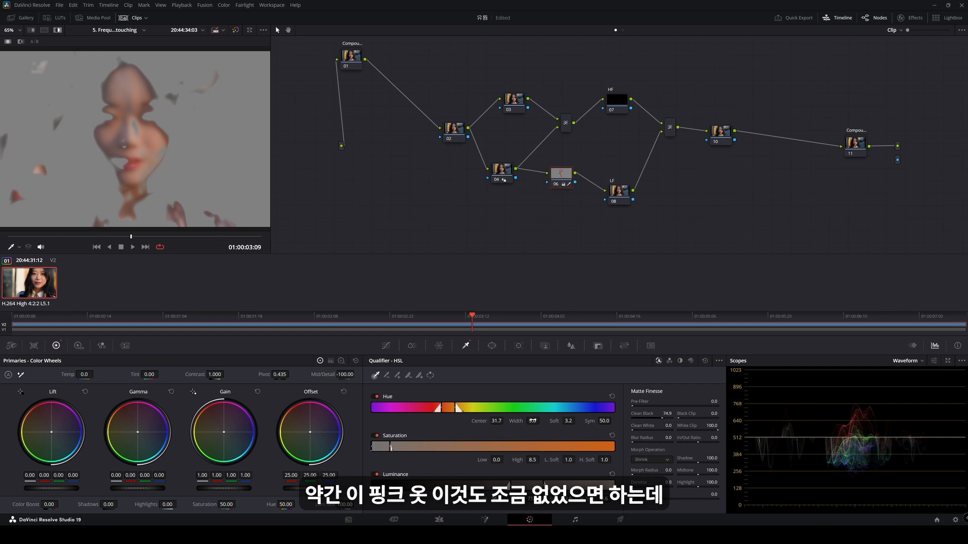
left_click_drag(542, 420, 502, 420)
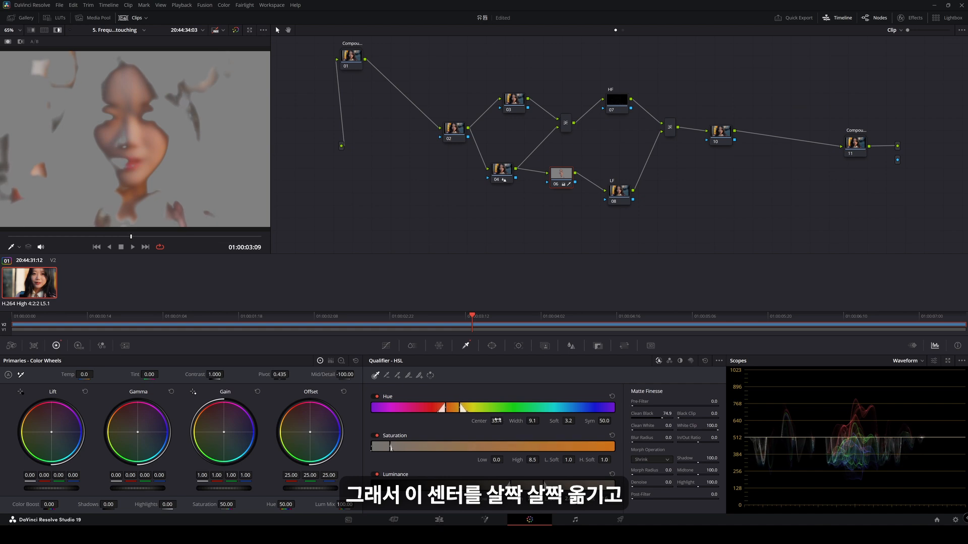
left_click_drag(538, 421, 527, 421)
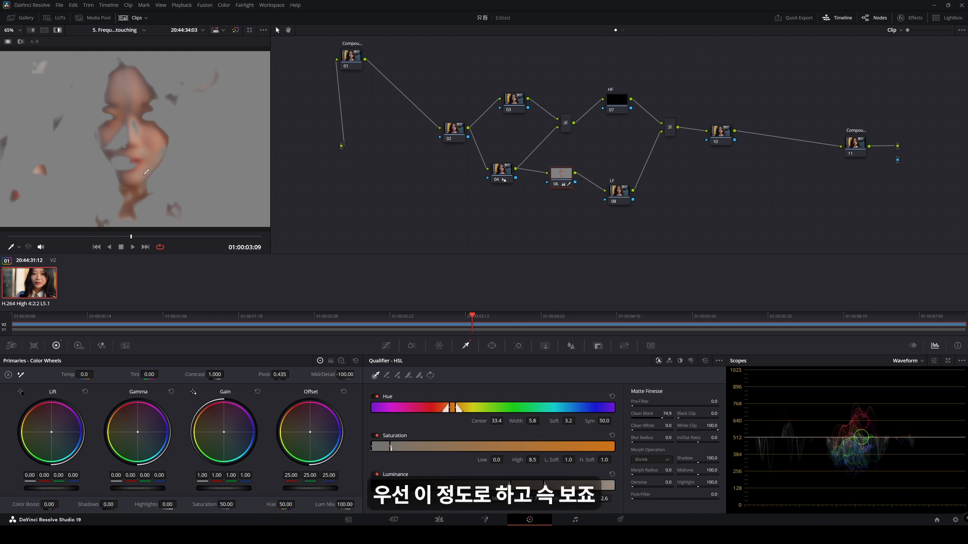
- Check the skin matte at frame 01:00:05:03 and soften it with a Blur Radius of 31.8
left_click_drag(102, 239, 197, 255)
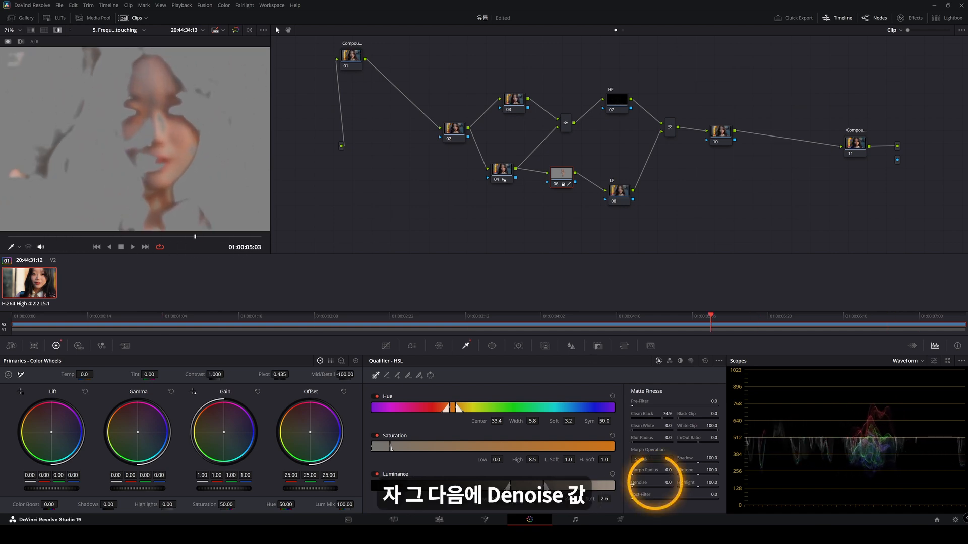
scroll(158, 132, "up", 3)
scroll(158, 131, "up", 6)
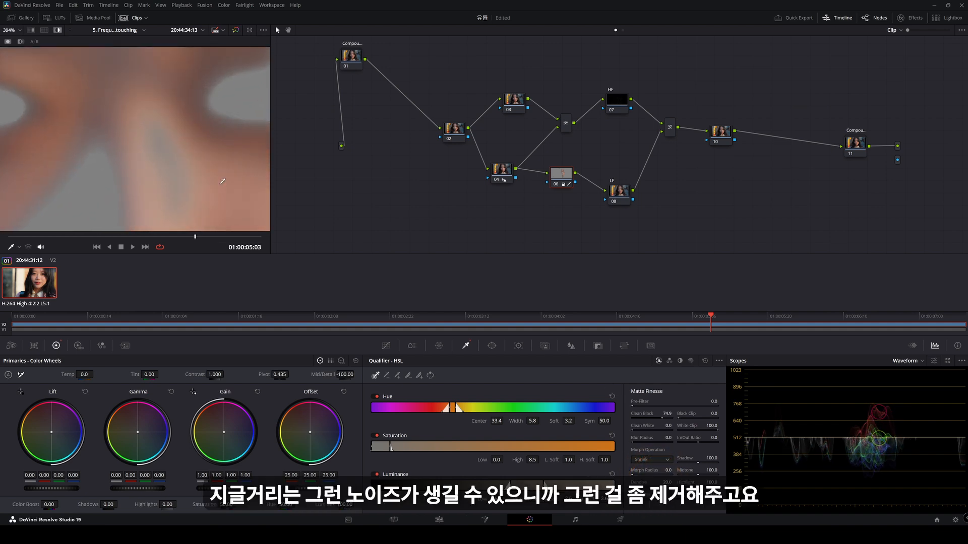
scroll(135, 125, "down", 4)
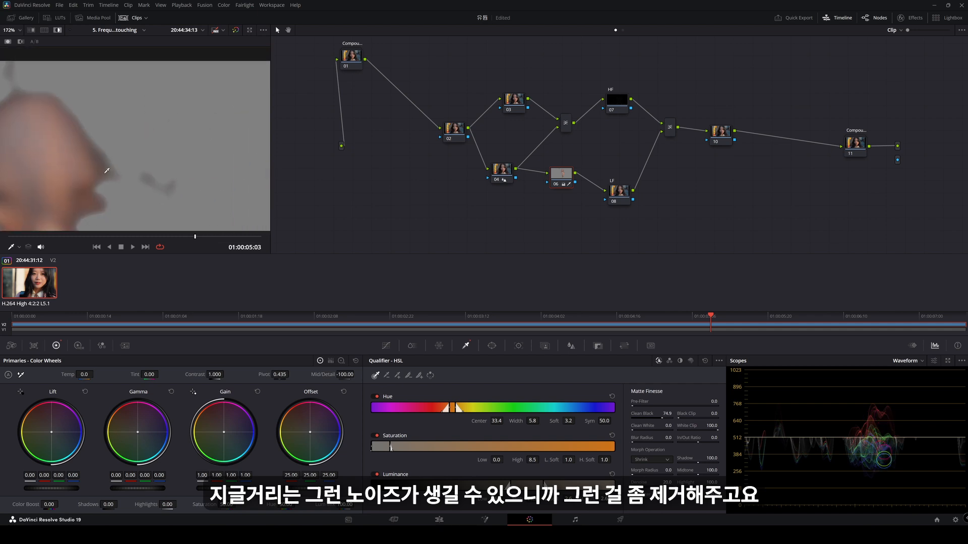
scroll(240, 195, "down", 2)
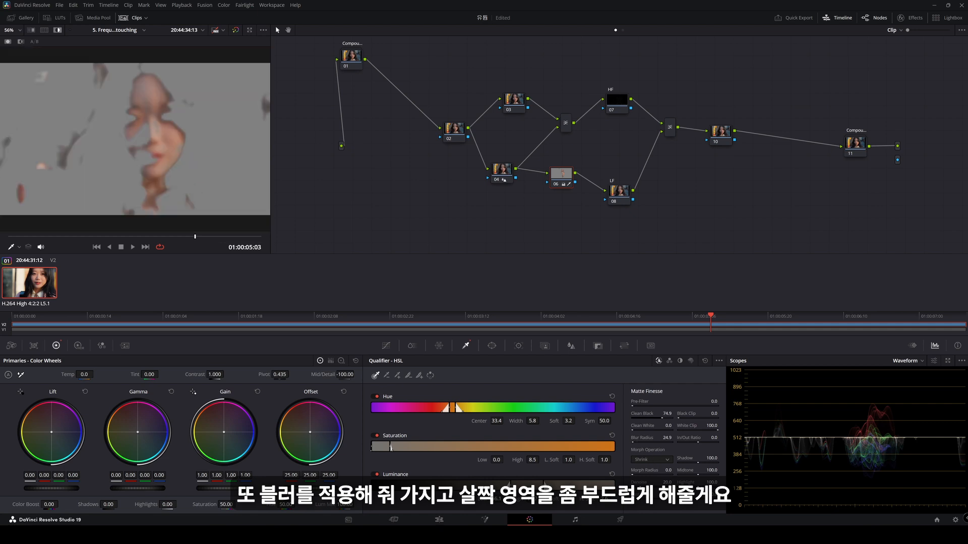
left_click_drag(666, 438, 674, 437)
scroll(140, 143, "down", 2)
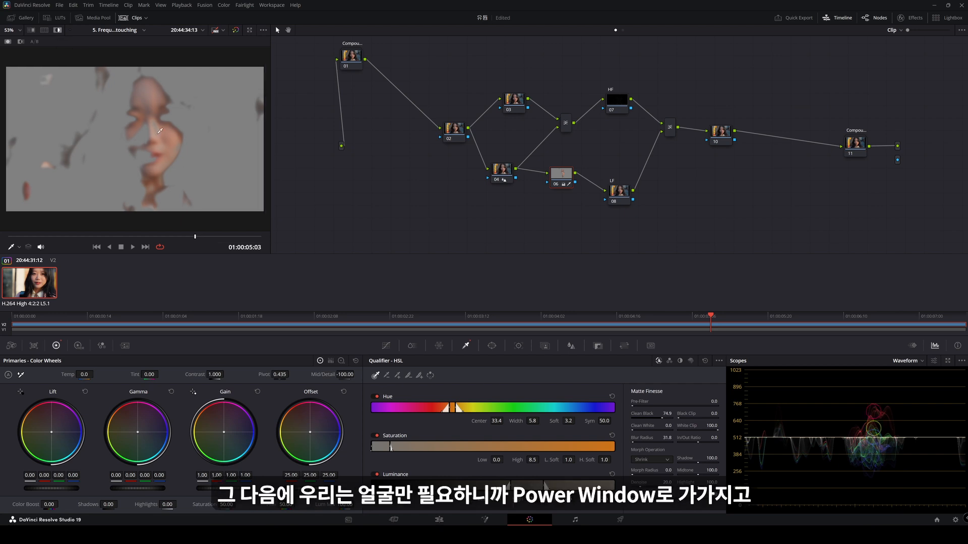
- Add a circle power window to node 06 and shape it into a tall oval around the face, aspect about 29.95
left_click(490, 347)
left_click(380, 415)
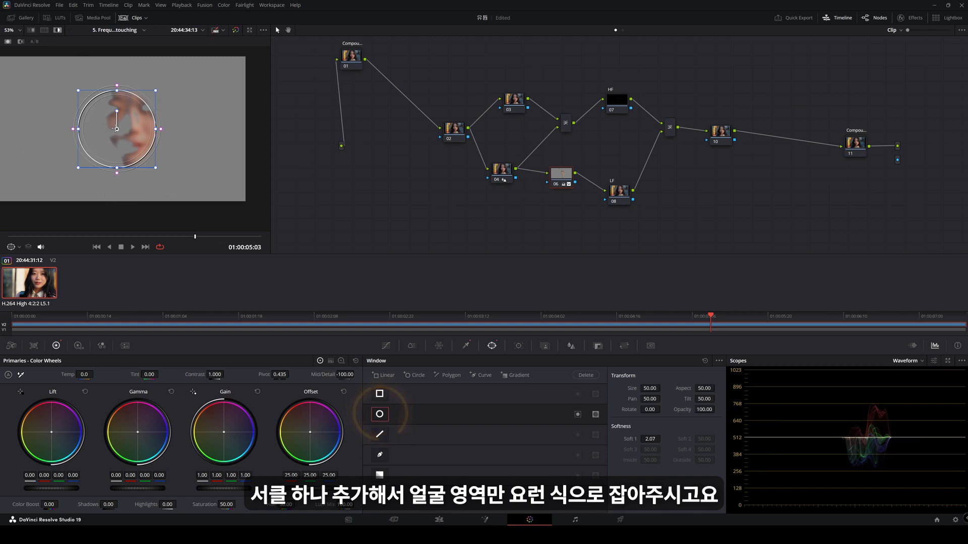
left_click_drag(136, 128, 137, 127)
left_click_drag(137, 165, 134, 200)
left_click_drag(133, 130, 175, 127)
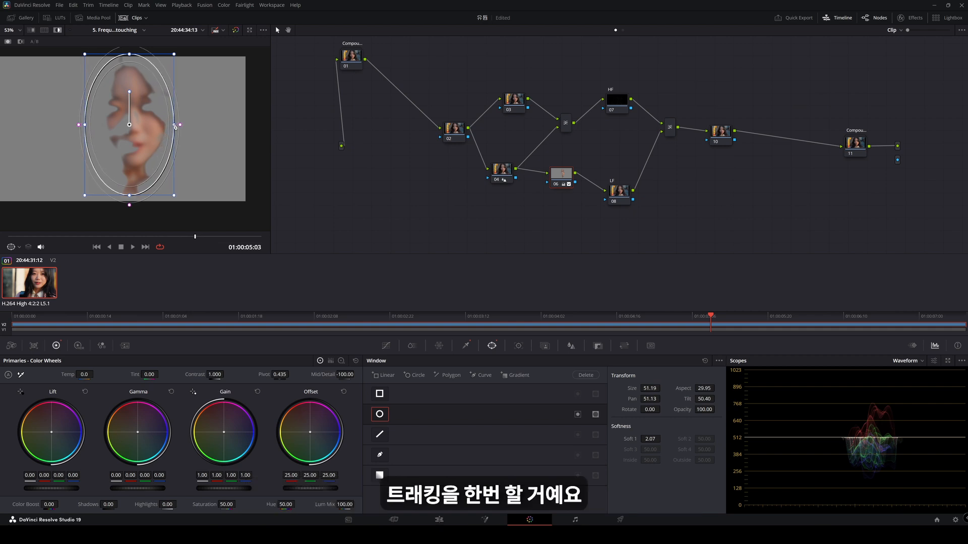
- Track the face window forward and in reverse through the clip, and turn off the highlight view
left_click(519, 347)
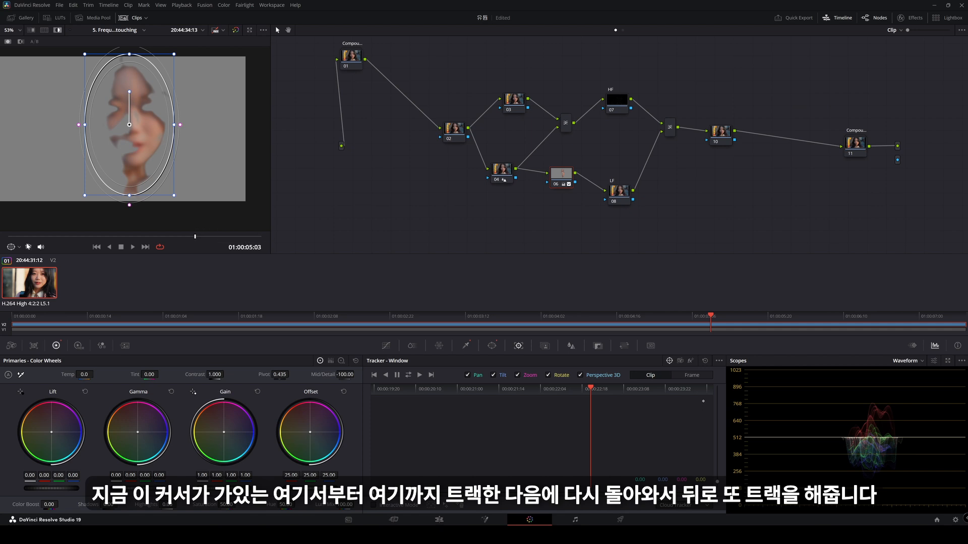
left_click(409, 376)
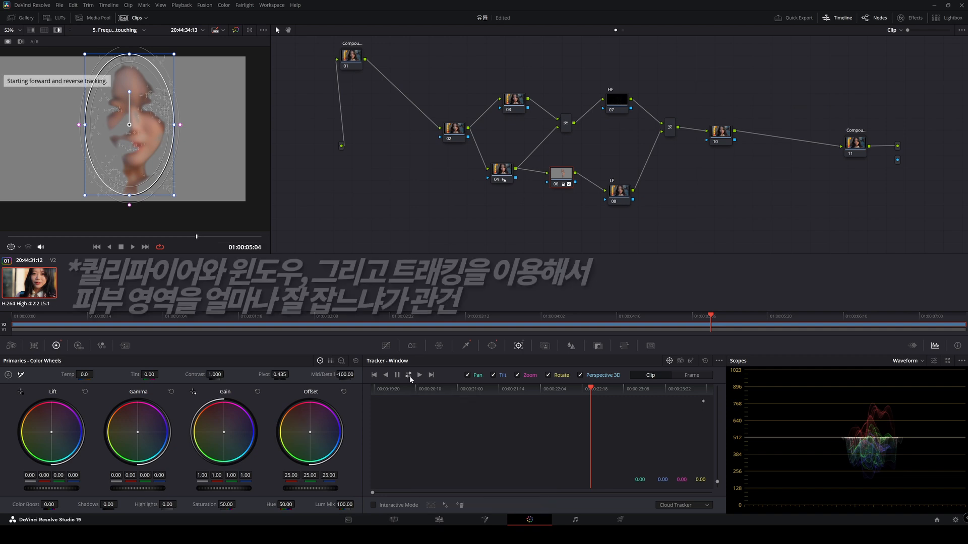
left_click(59, 30)
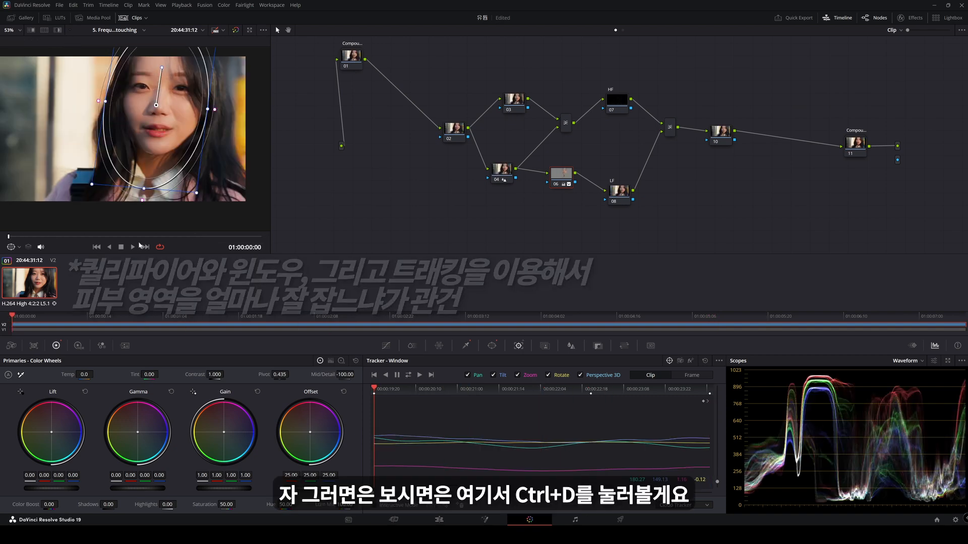
- Go to frame 01:00:06:20 and hide the power window outline in the viewer
left_click_drag(219, 238, 256, 236)
left_click(19, 247)
left_click(22, 258)
left_click_drag(570, 180, 571, 180)
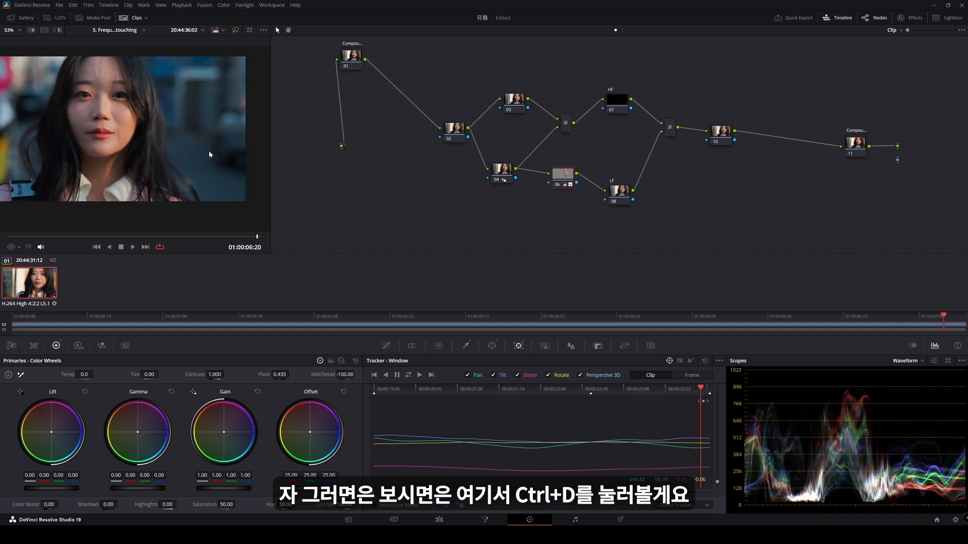
- Toggle node 06 off and on to compare the face, and check its isolated skin area in the highlight view
scroll(92, 132, "up", 1)
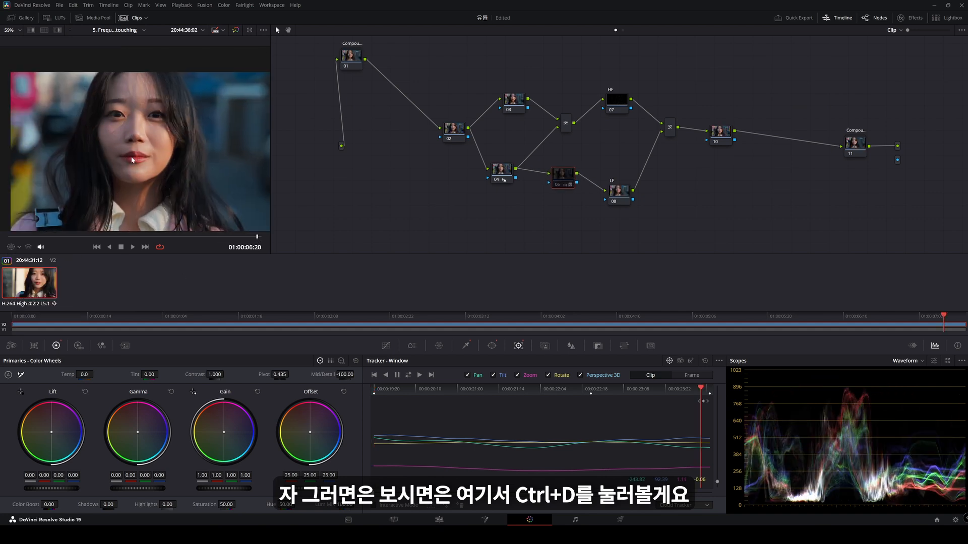
key("ctrl+d")
key("ctrl+d")
key("ctrl+d")
key("ctrl+d")
left_click(57, 30)
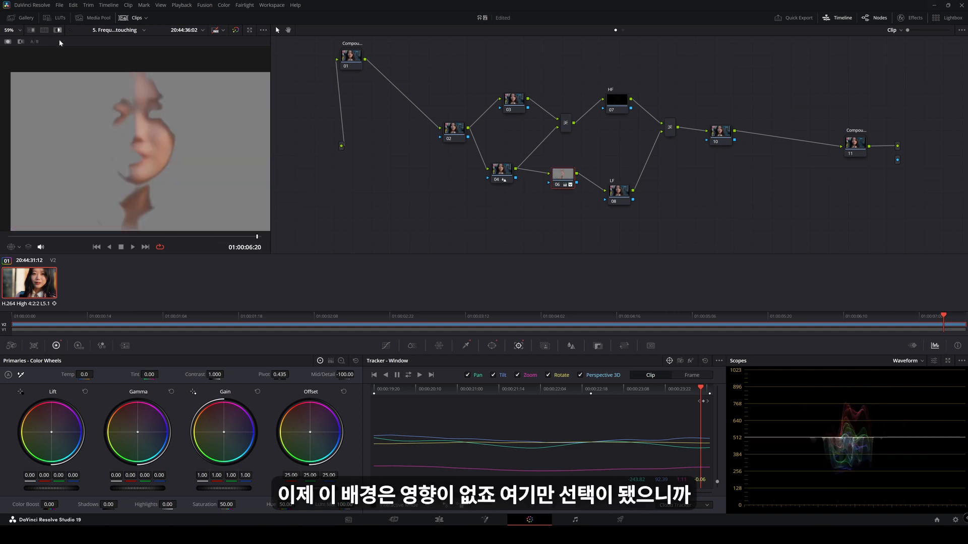
left_click(59, 31)
- Toggle node 06 repeatedly at close range and examine how the skin detail on the cheeks and around the mouth changes
scroll(183, 158, "up", 5)
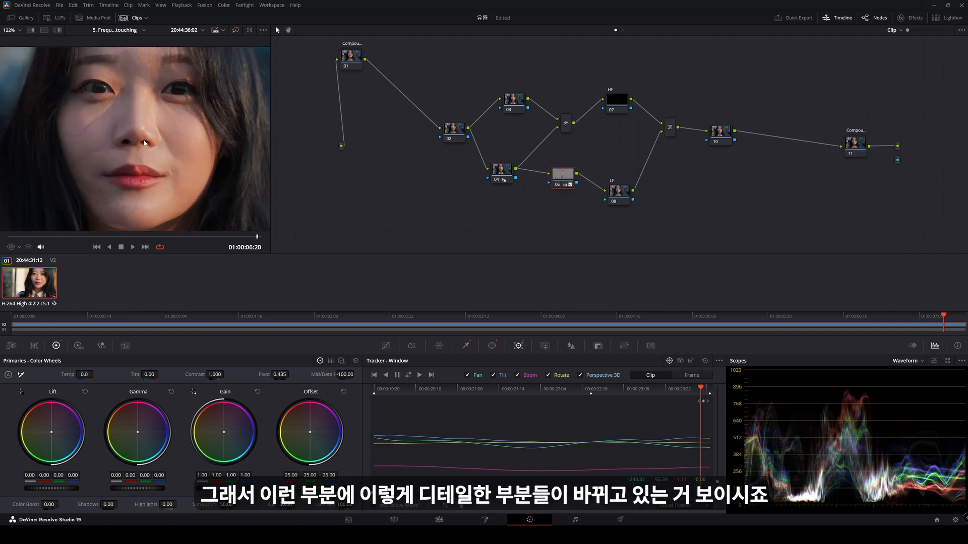
key("ctrl+d")
key("ctrl+d")
key("ctrl+d")
key("ctrl+d")
key("ctrl+d")
key("ctrl+d")
key("ctrl+d")
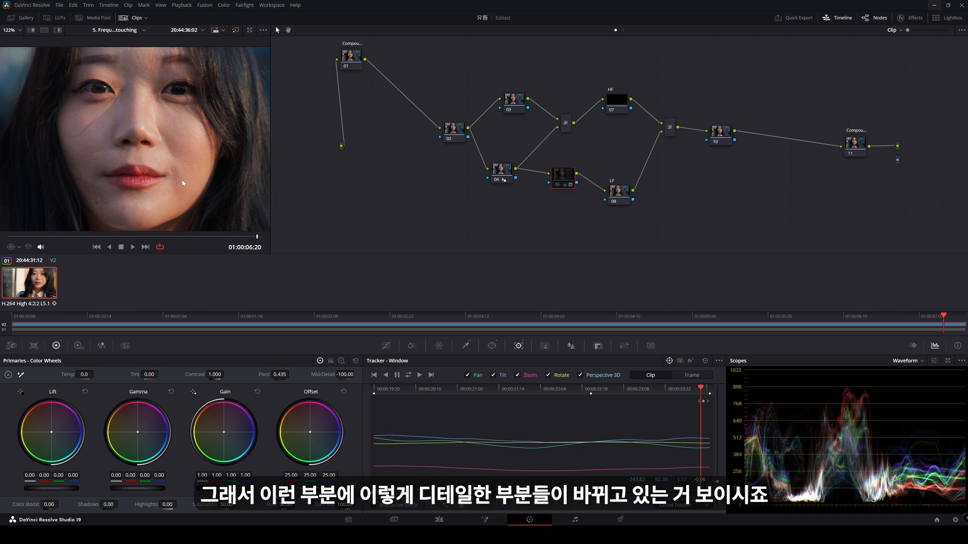
key("ctrl+d")
key("ctrl+d")
key("ctrl+d")
key("ctrl+d")
key("ctrl+d")
key("ctrl+d")
key("ctrl+d")
key("ctrl+d")
key("ctrl+d")
key("ctrl+d")
key("ctrl+d")
key("ctrl+d")
key("ctrl+d")
key("ctrl+d")
scroll(152, 201, "down", 2)
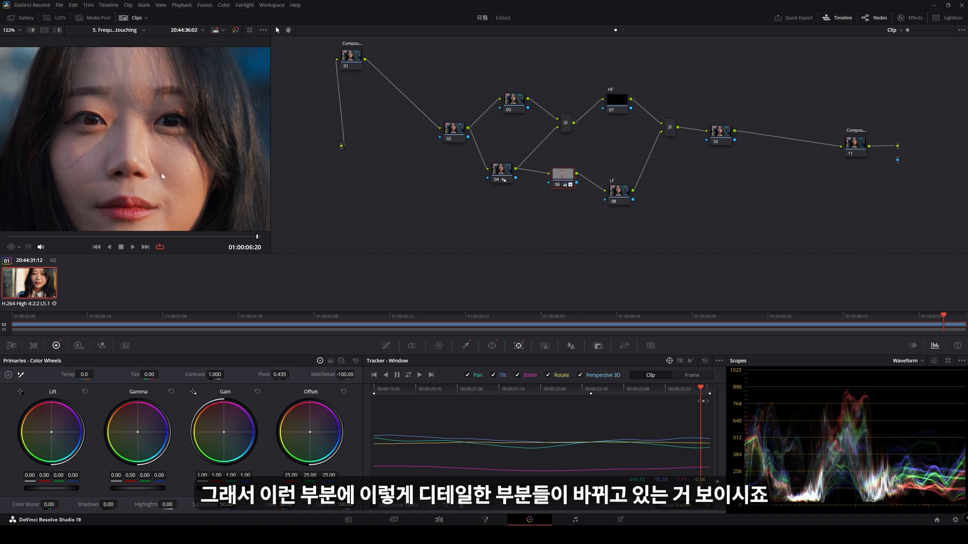
left_click_drag(157, 173, 179, 173)
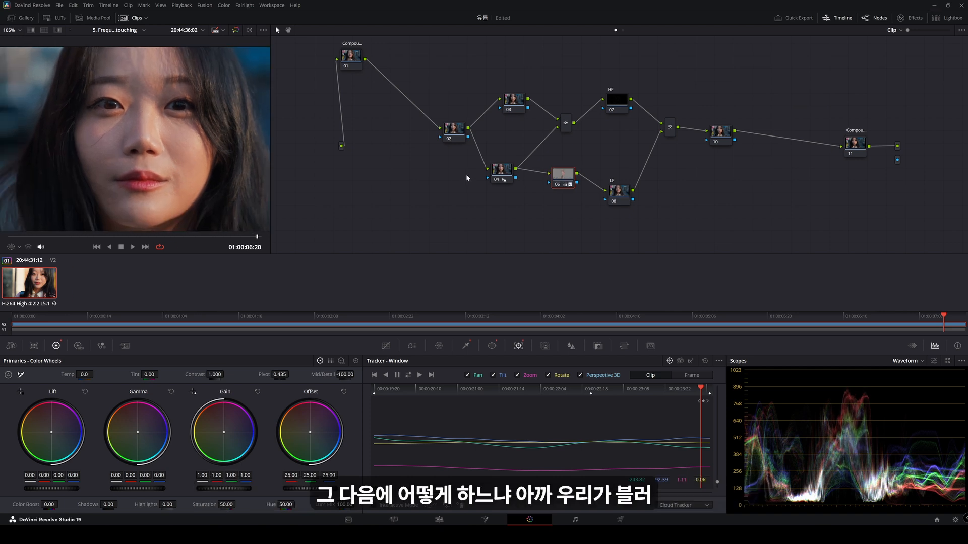
- View nodes 04 and HF in the highlight view, and try a Blur Radius of 0.65 on node 04
left_click(498, 175)
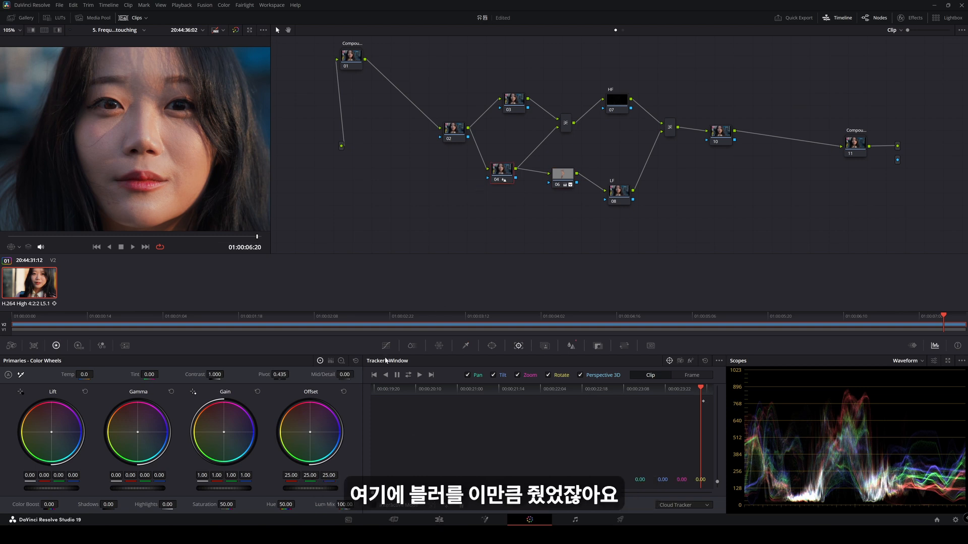
left_click(58, 30)
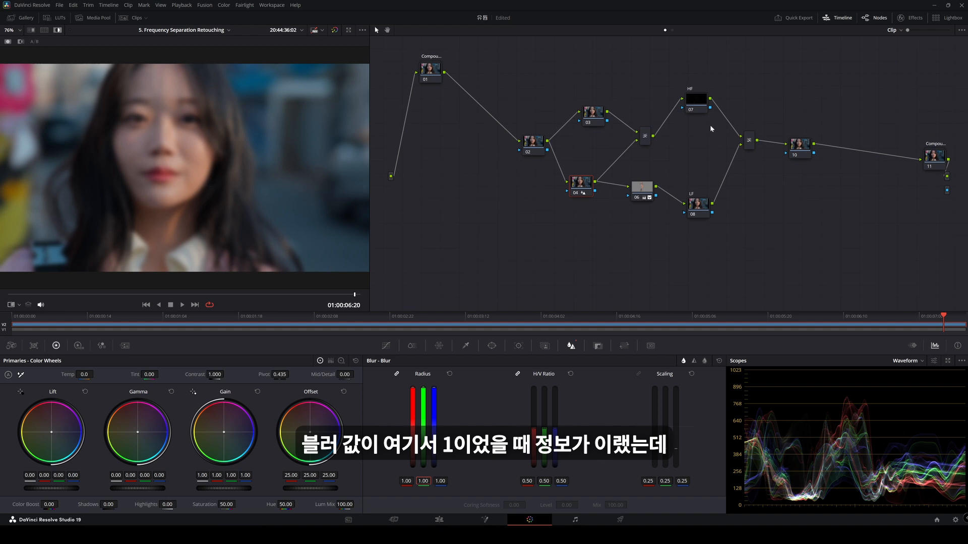
left_click(684, 101)
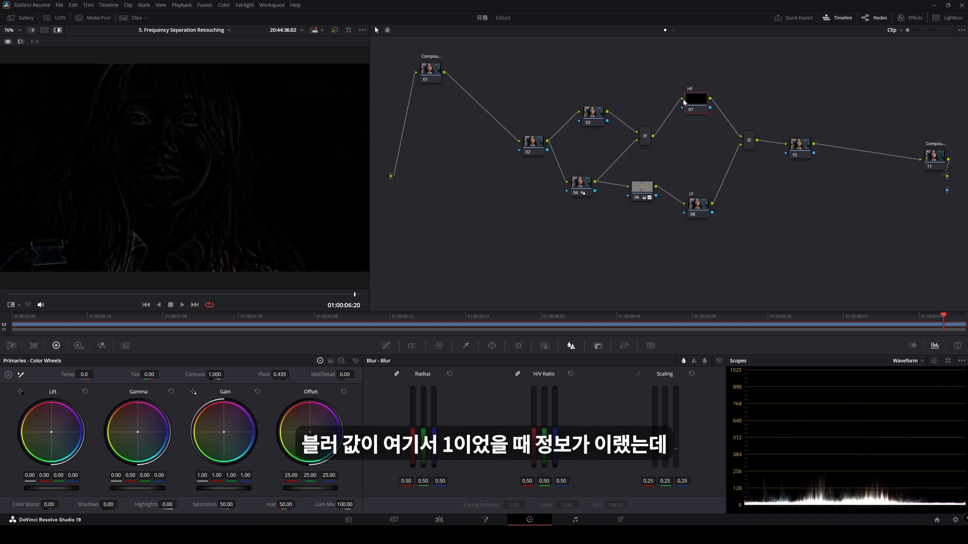
left_click(584, 184)
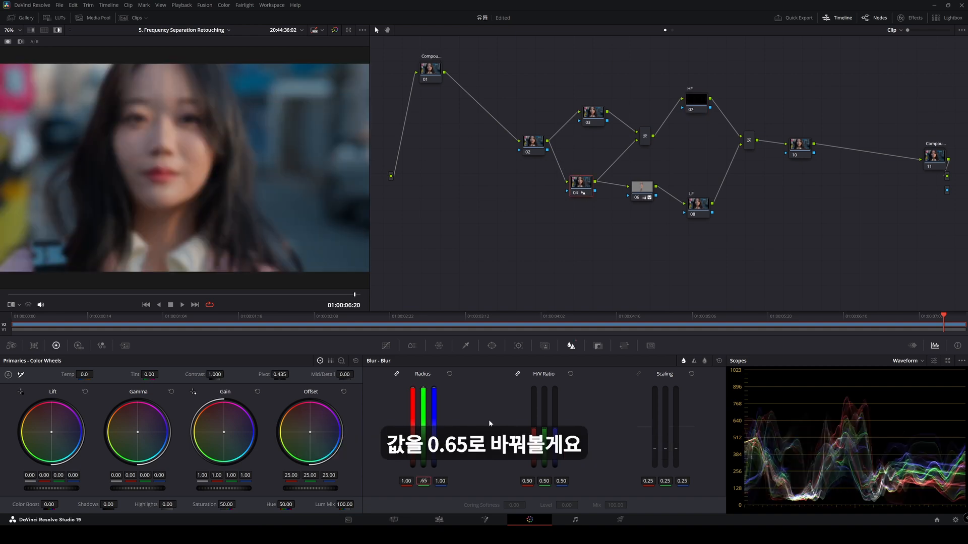
key("Return")
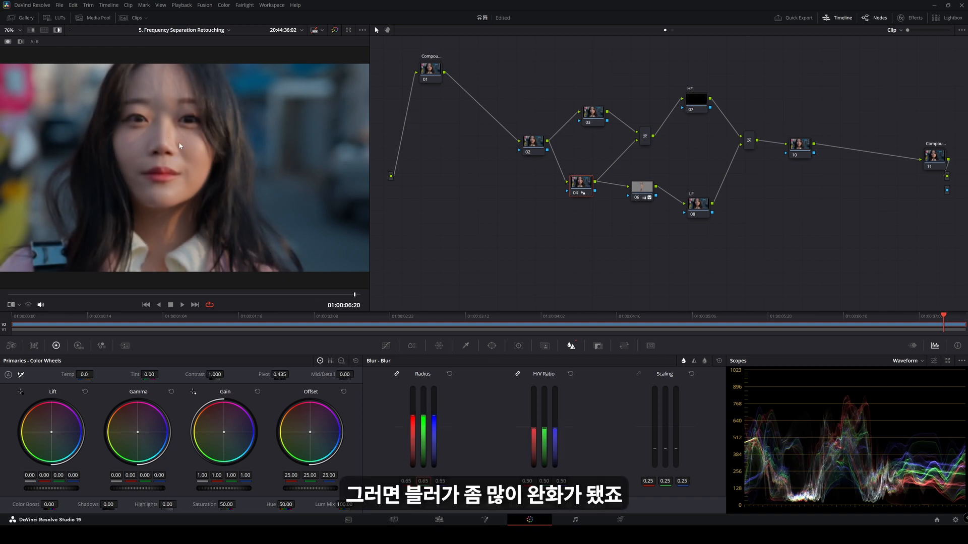
- Examine the fine facial detail in the HF node's highlight view at close range
left_click(692, 103)
scroll(198, 135, "up", 3)
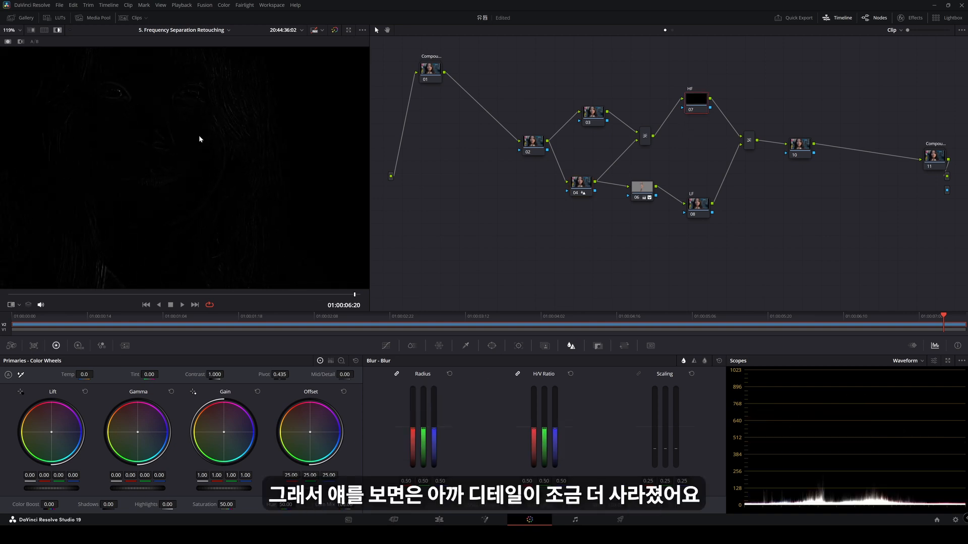
scroll(202, 138, "up", 3)
scroll(203, 147, "down", 5)
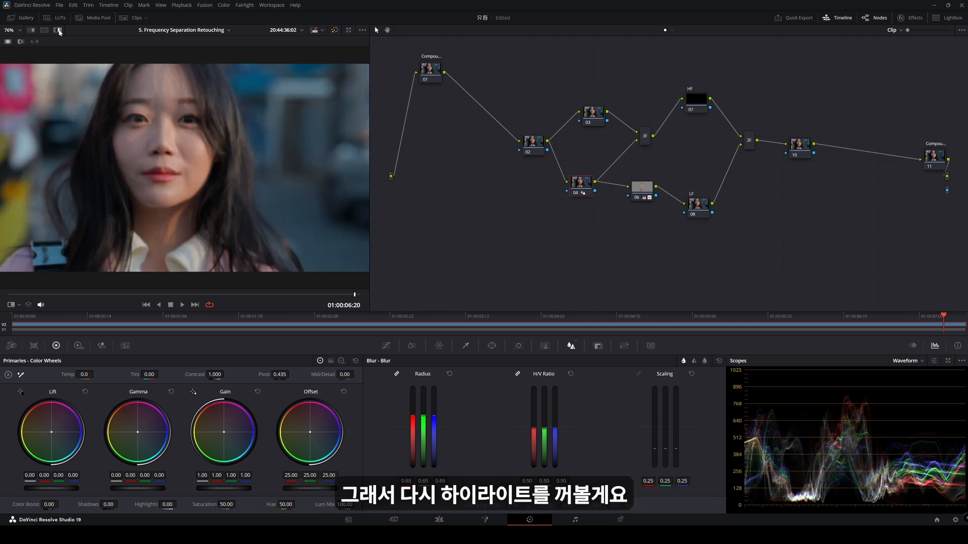
- Turn off the highlight view, set node 04's Blur Radius to 1.00, and inspect the skin texture close up
left_click(58, 30)
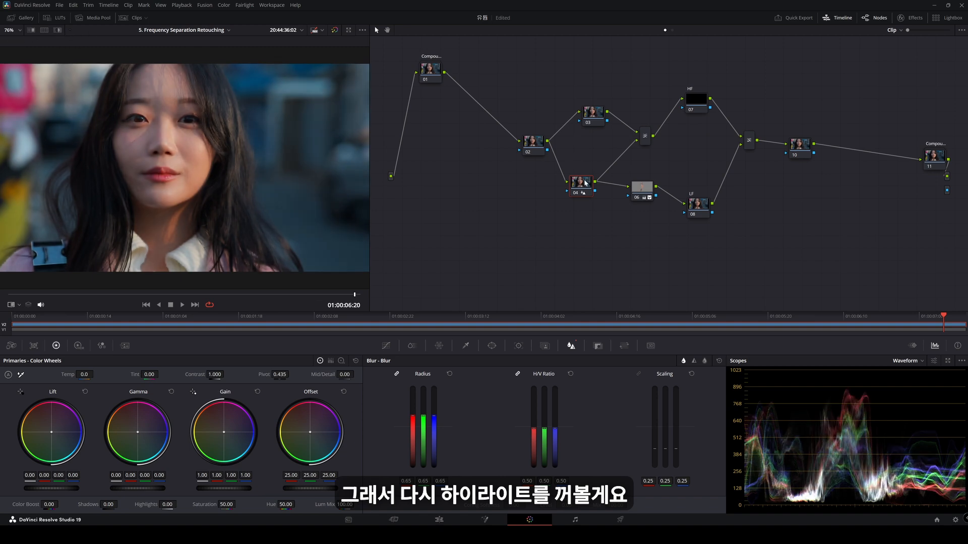
left_click_drag(583, 183, 580, 184)
left_click(423, 481)
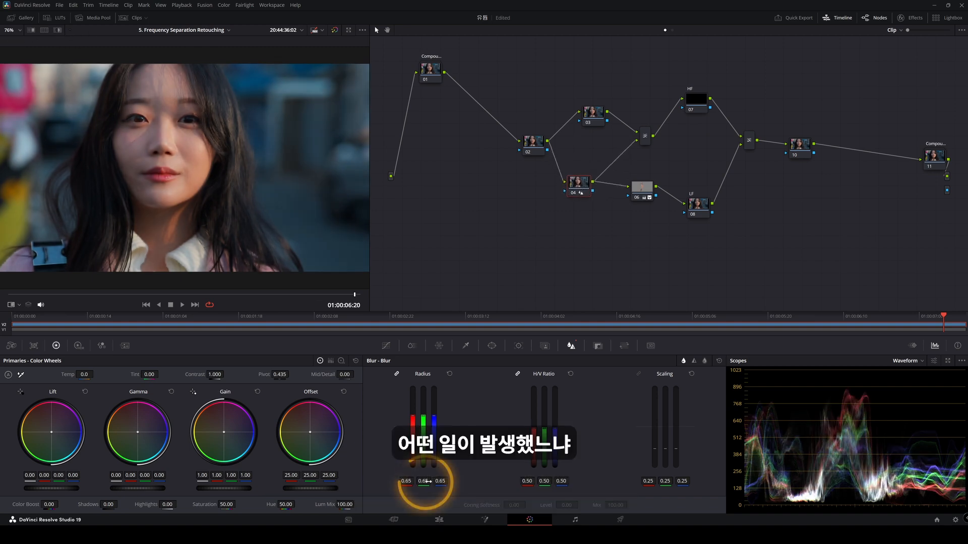
type("1")
key("Return")
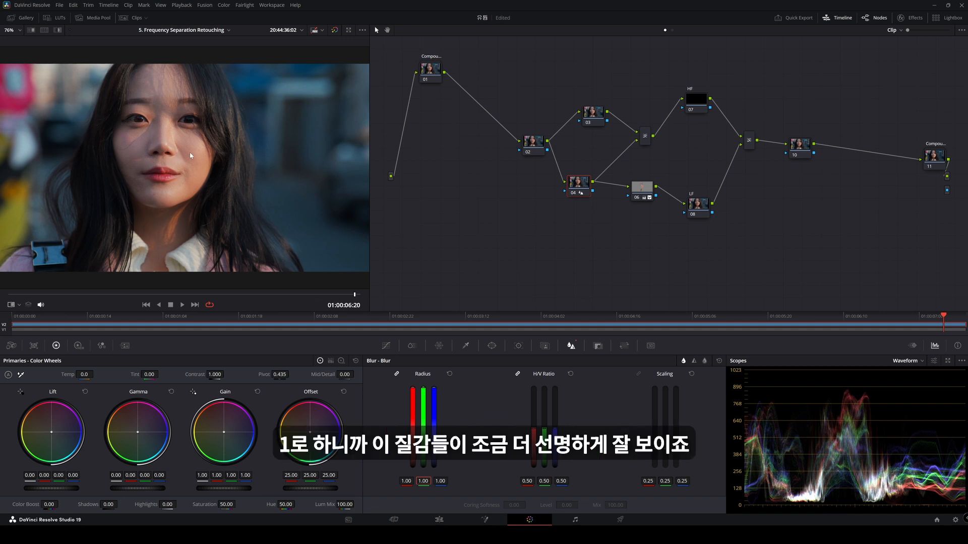
scroll(195, 164, "up", 5)
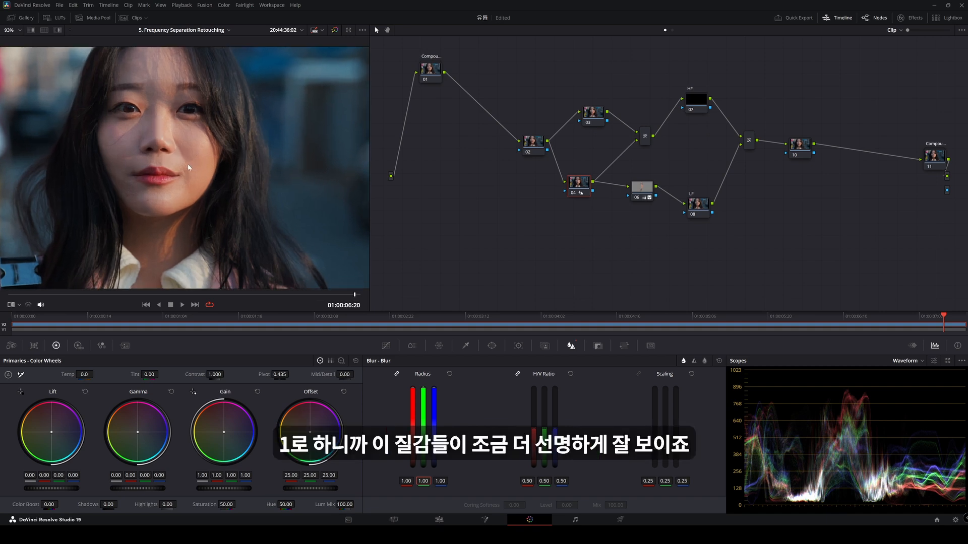
- Set node 04's Blur Radius to 0.60 and compare the skin texture around the mouth close up
scroll(191, 159, "up", 2)
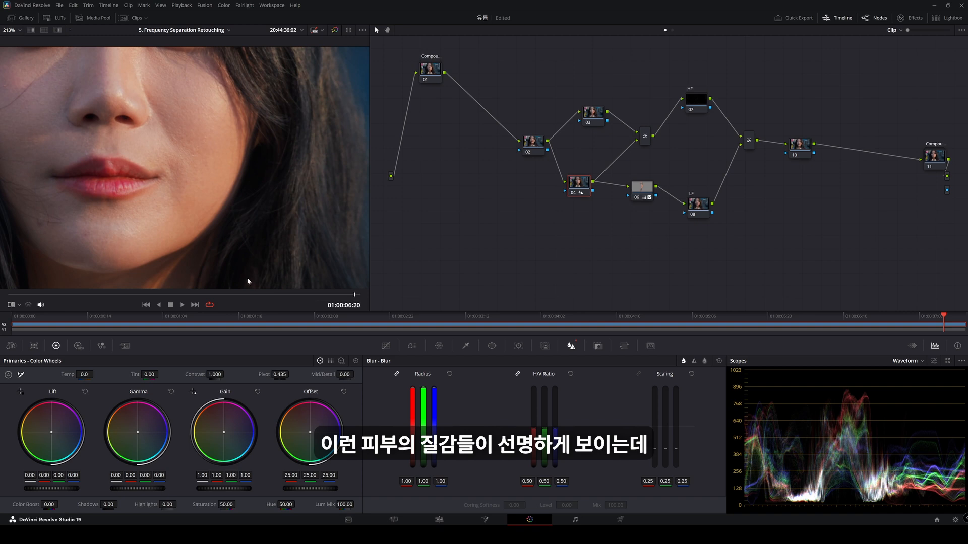
double_click(423, 481)
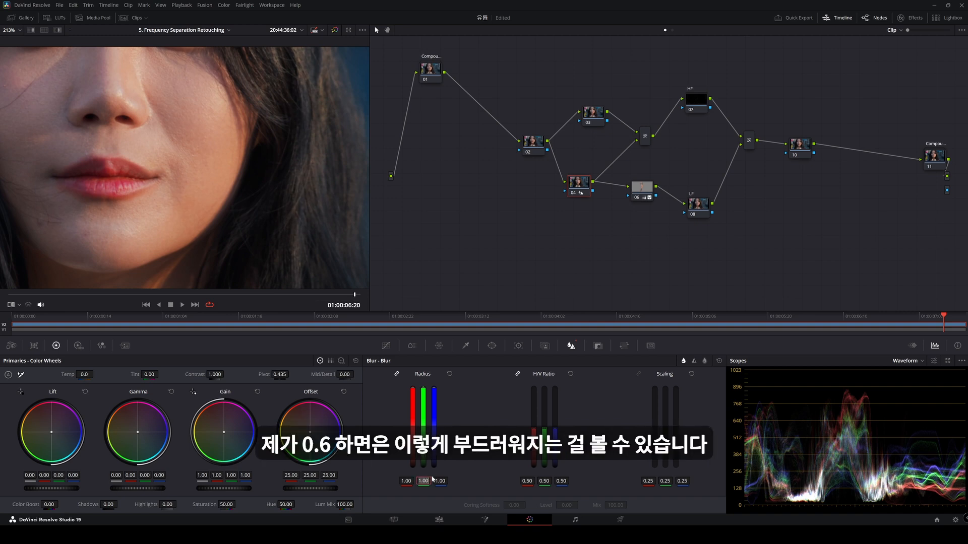
type(".6")
key("Return")
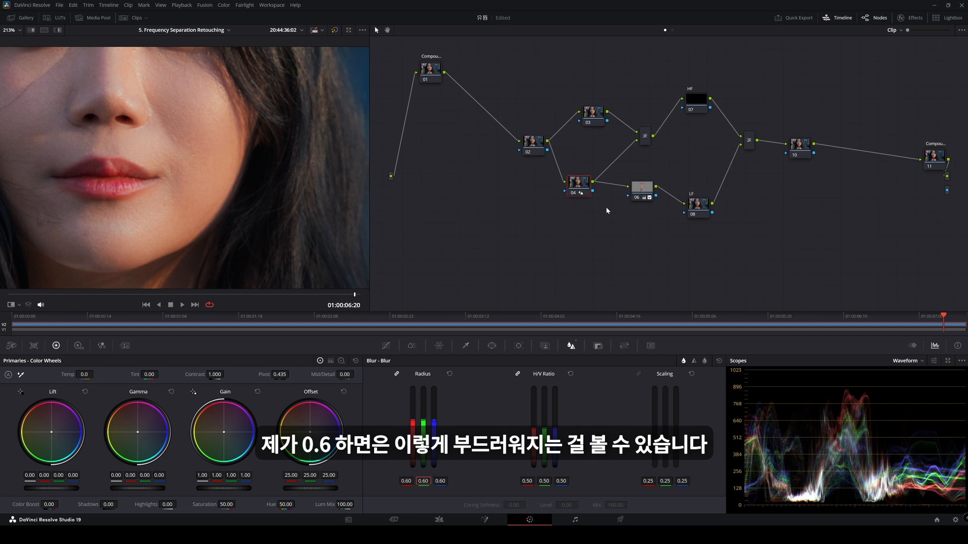
- Reposition node 04 below node 03 and lower its Blur Radius to 0.50
left_click_drag(578, 182, 580, 192)
mouse_move(423, 420)
left_mouse_down()
mouse_move(423, 395)
mouse_move(423, 427)
left_mouse_up()
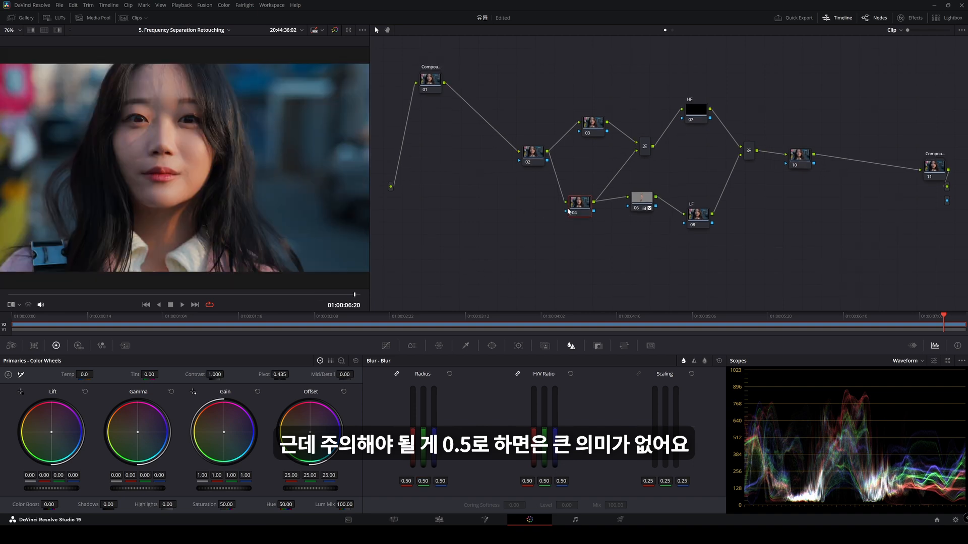
left_click_drag(572, 208, 584, 206)
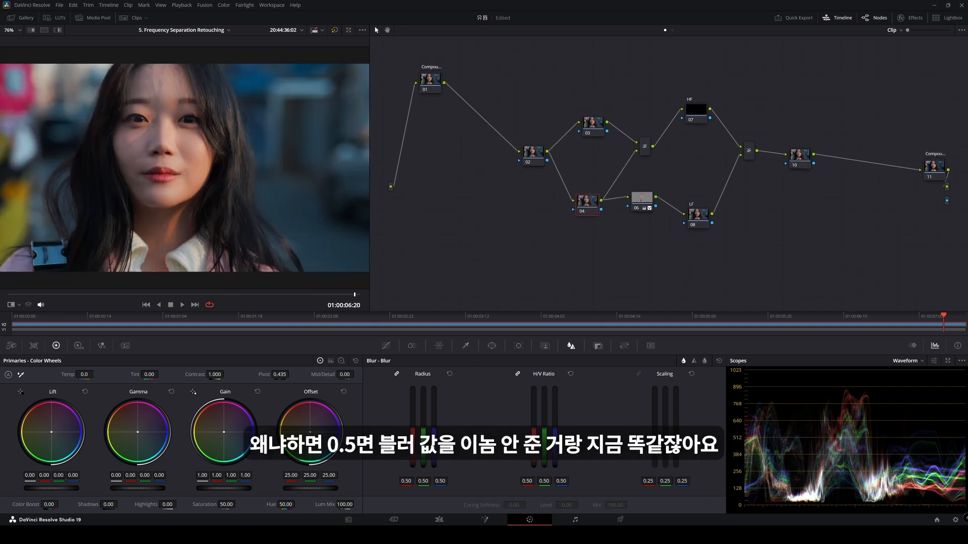
- Check the HF node's texture information in the highlight view, and turn the highlight view off again
left_click(592, 126)
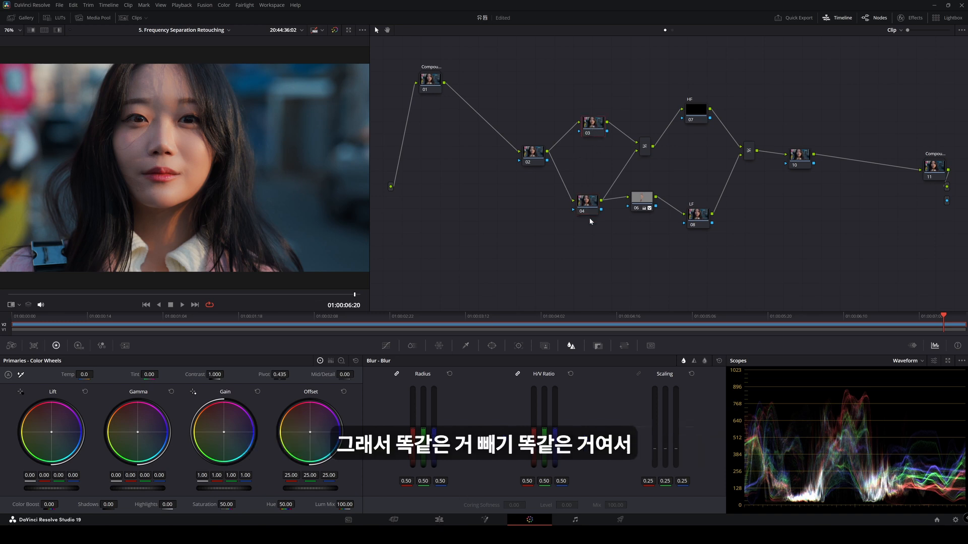
left_click(698, 115)
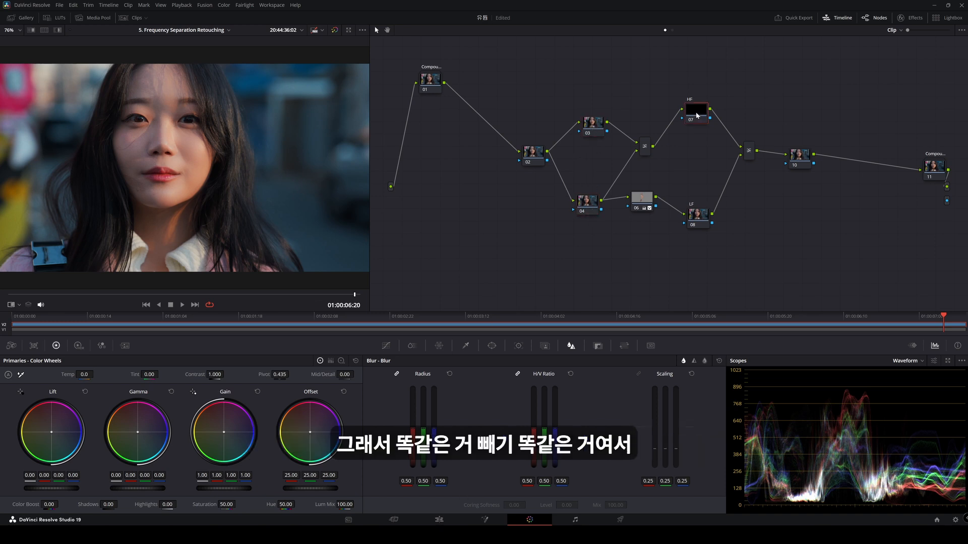
left_click(55, 29)
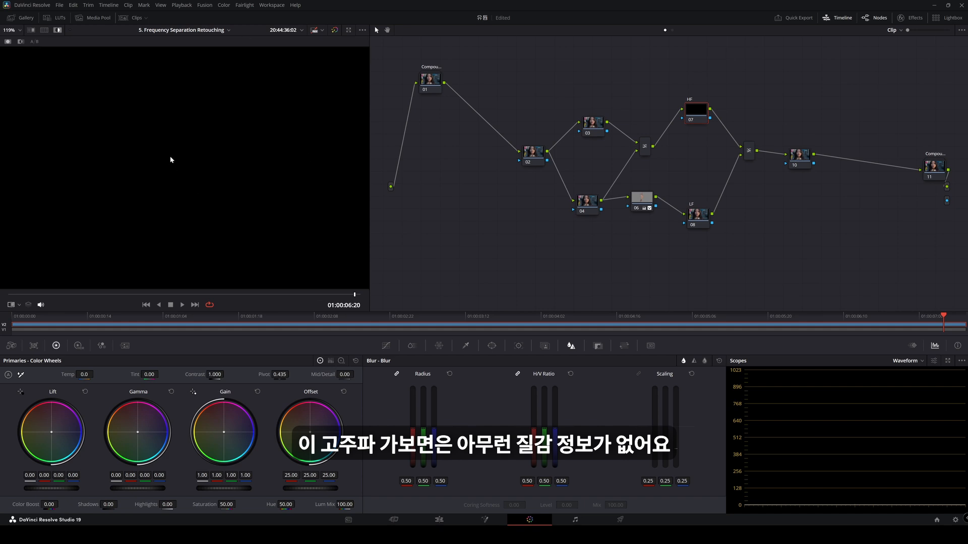
left_click(61, 31)
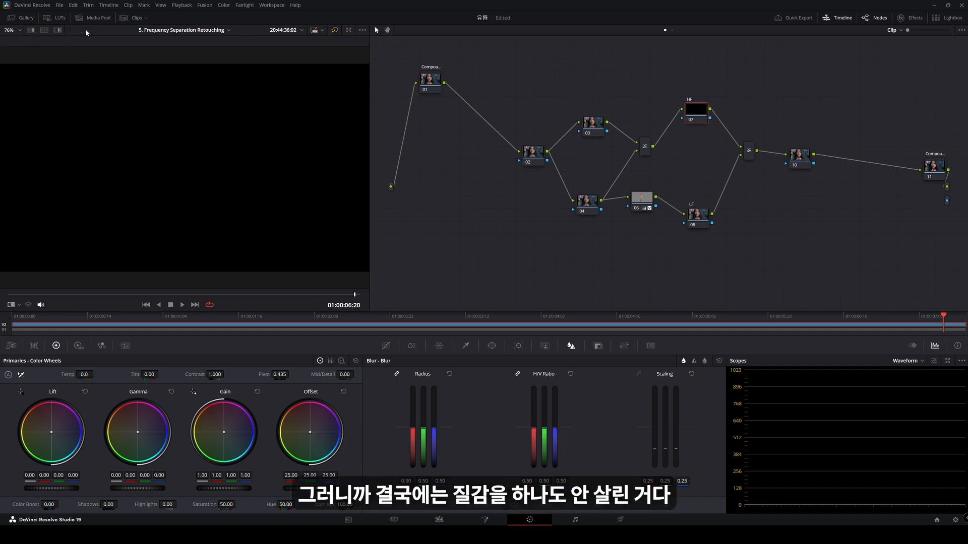
- Move node 04 slightly closer to node 03 and raise its Blur Radius to 0.61 while checking the face close up
left_click_drag(596, 200, 597, 185)
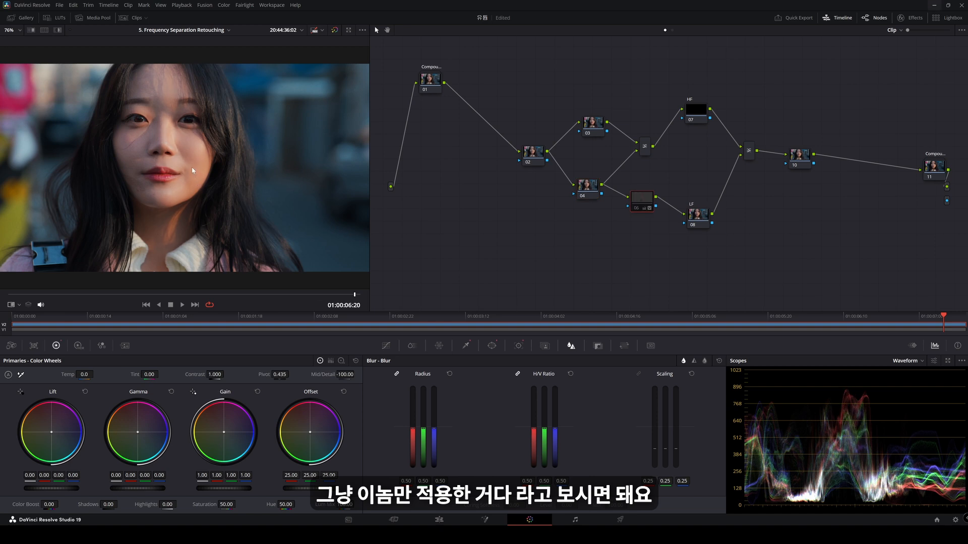
scroll(189, 162, "up", 3)
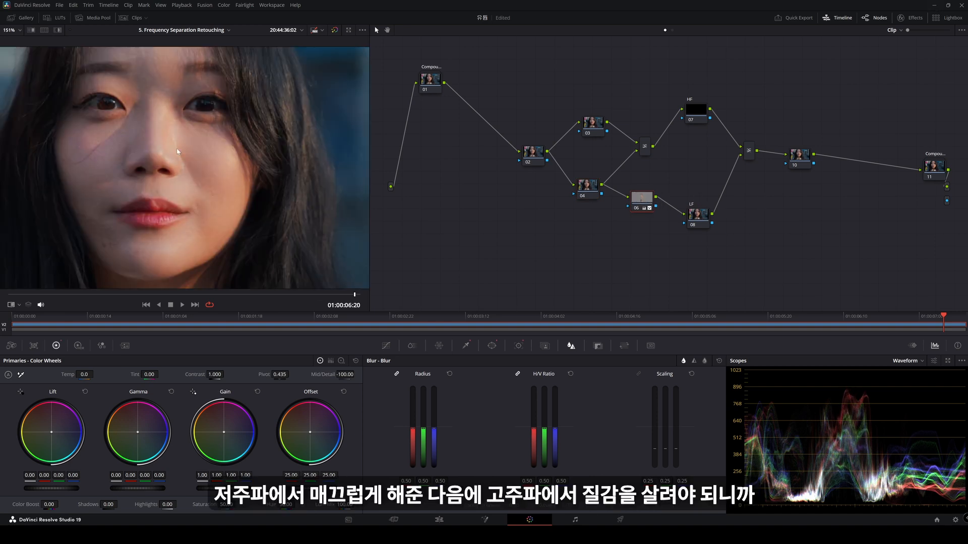
left_click(592, 183)
scroll(186, 159, "up", 2)
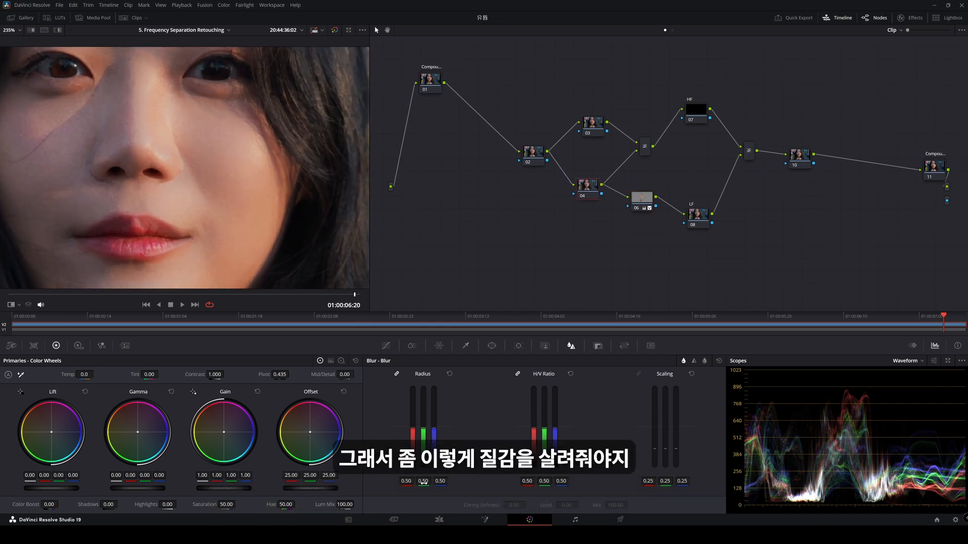
left_click_drag(423, 481, 436, 481)
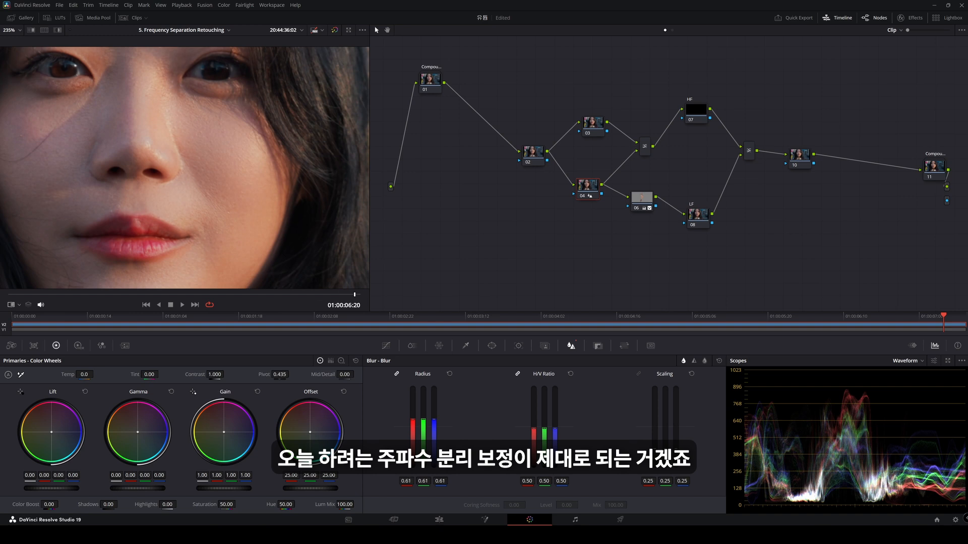
- Set node 04's Blur Radius back to 0.50
type("0.")
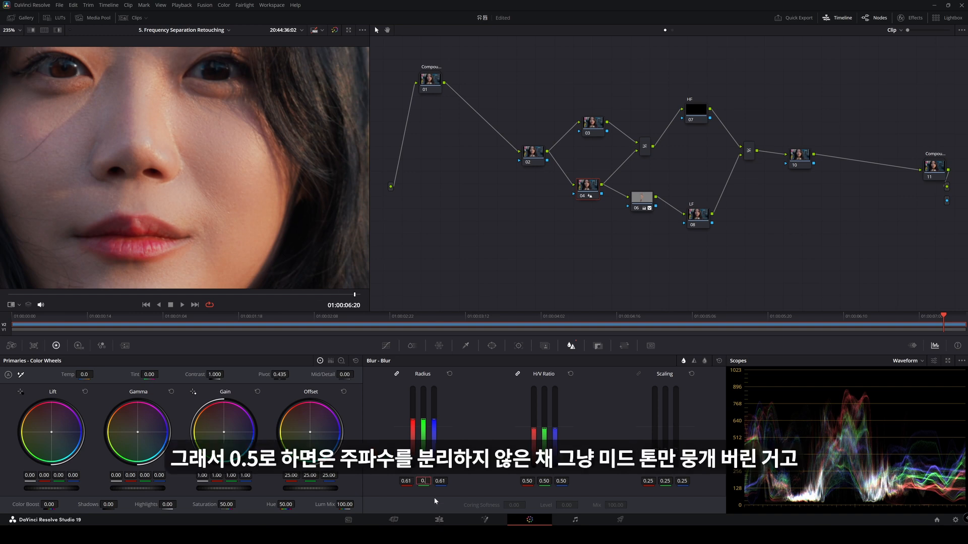
type("5")
key("Return")
- Try a Blur Radius of 0.76 on node 04 in the highlight view, and turn the highlight view off
left_click(641, 197)
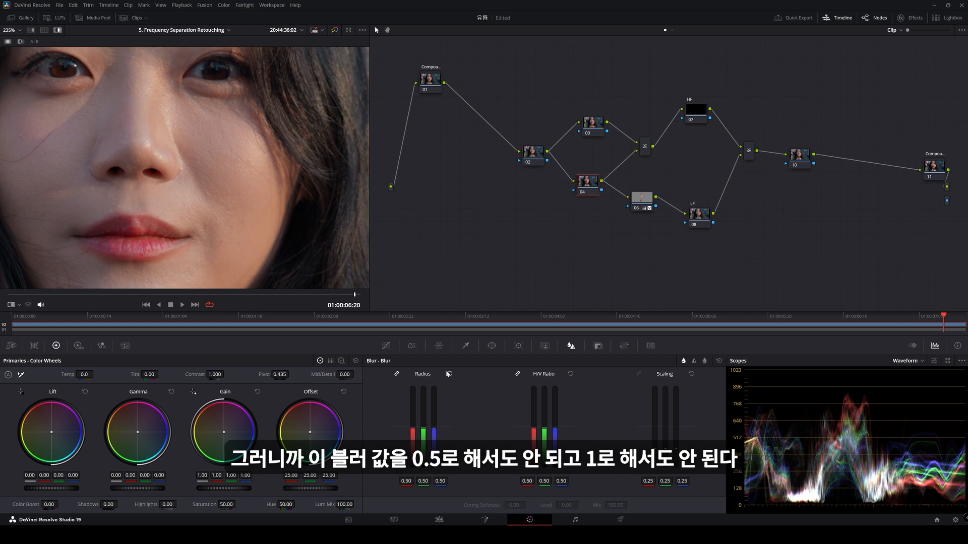
left_click_drag(423, 480, 436, 481)
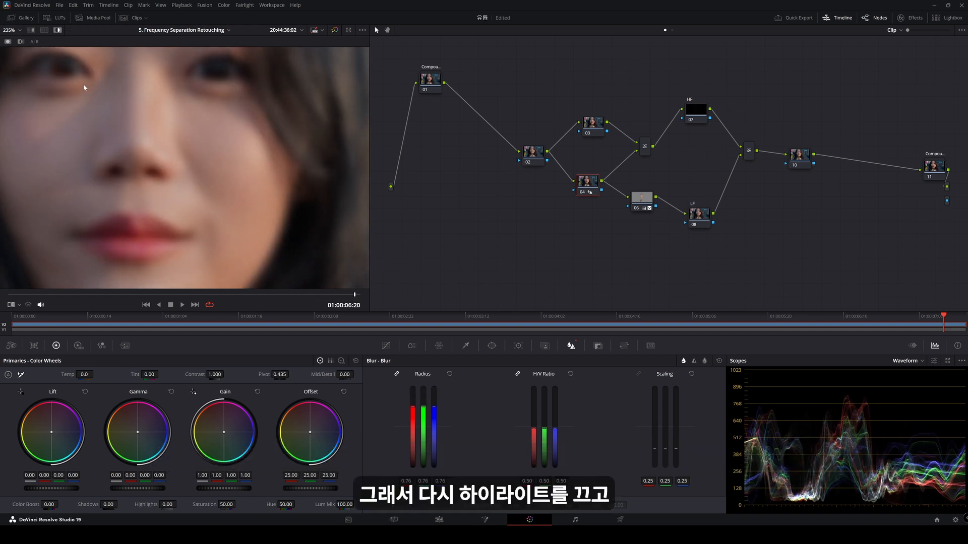
left_click(58, 31)
- Lower node 04's Blur Radius to 0.54, inspect the face close up, and fine-tune the radius to 0.67
left_click_drag(422, 414, 422, 395)
left_click_drag(421, 482, 408, 483)
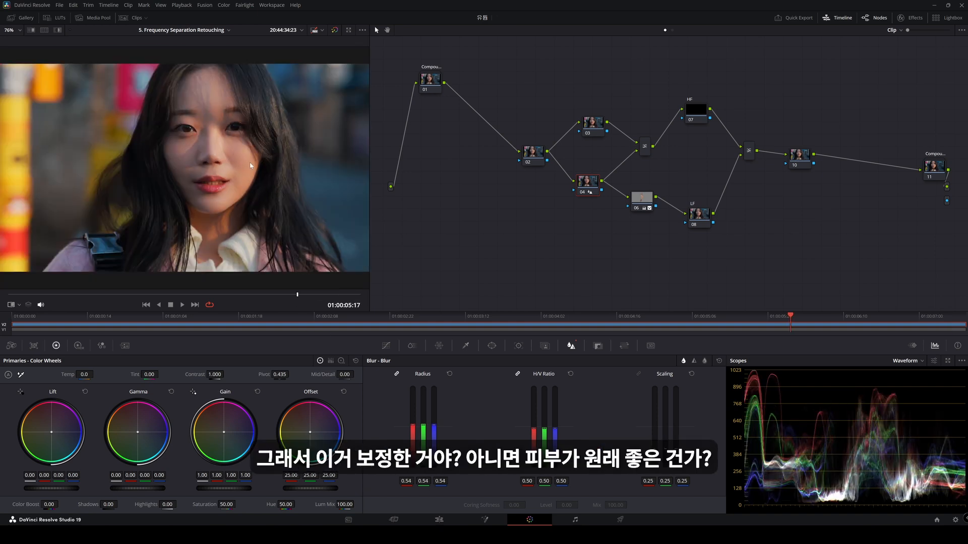
scroll(248, 167, "up", 5)
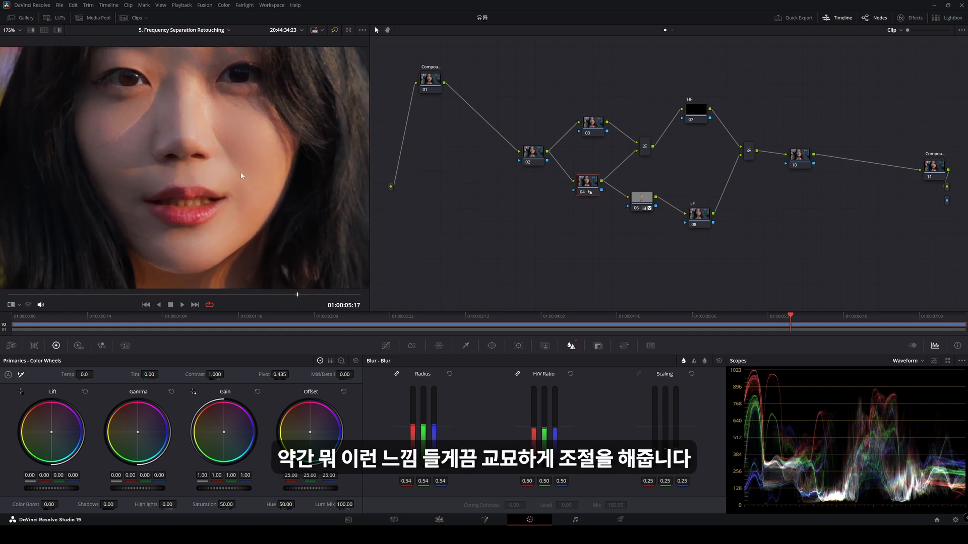
left_click_drag(423, 424, 422, 416)
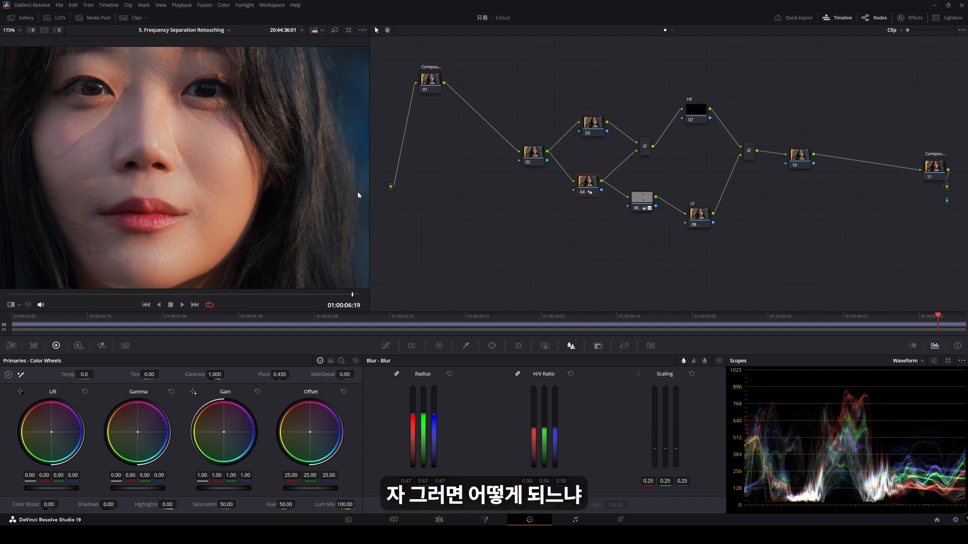
- Toggle all the frequency separation nodes from 03 to the final mixer together repeatedly, comparing the skin before and after, and leave them enabled
left_click_drag(582, 84, 757, 237)
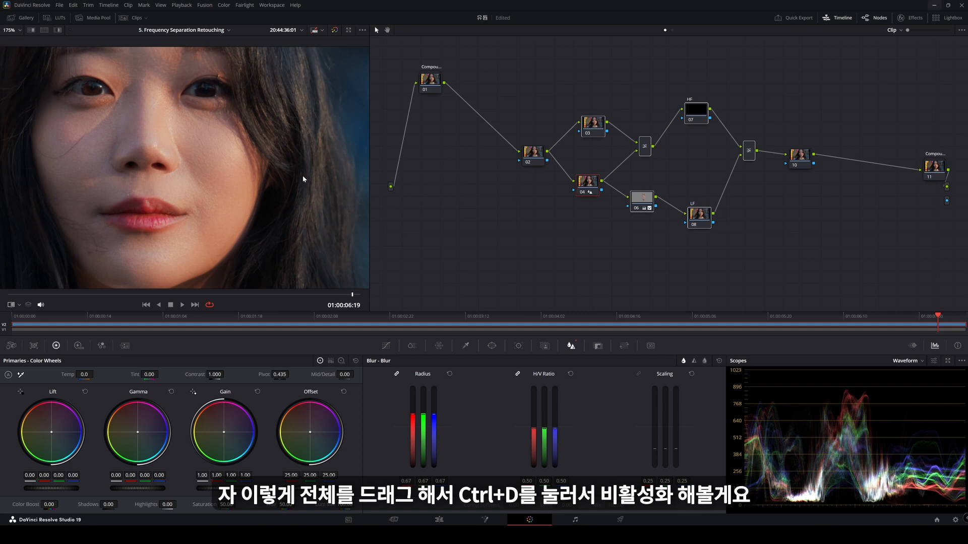
key("ctrl+d")
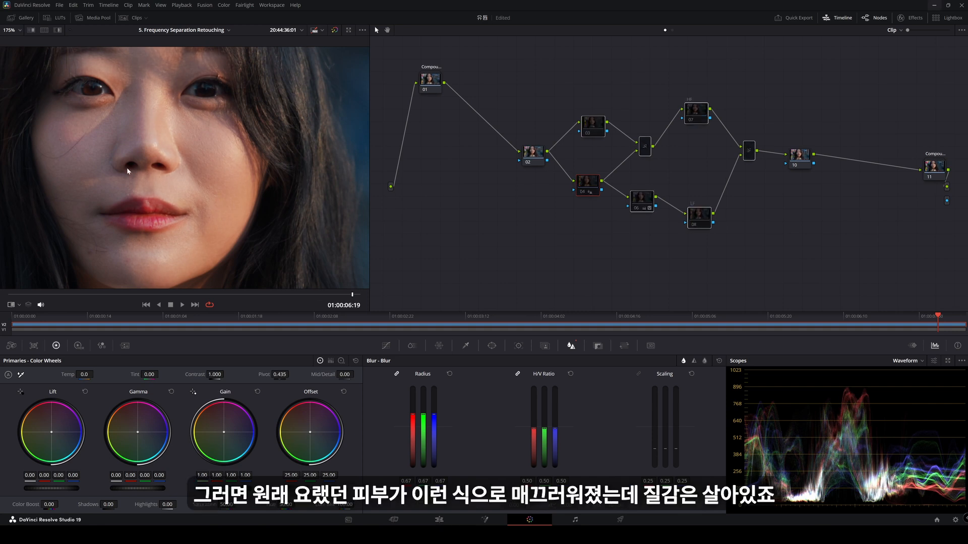
key("ctrl+d")
key("ctrl+d")
key("ctrl+d")
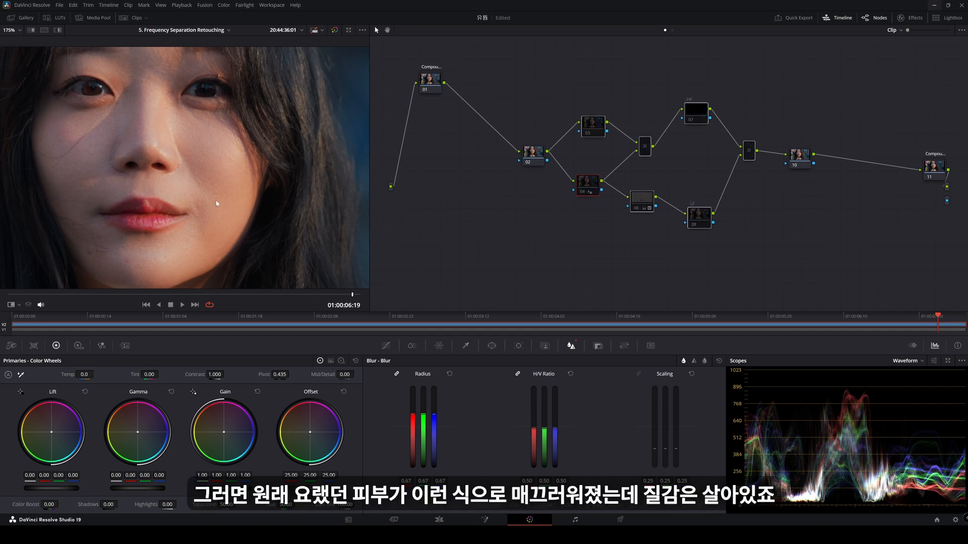
key("ctrl+d")
key("ctrl+d")
key("ctrl+d")
key("ctrl+d")
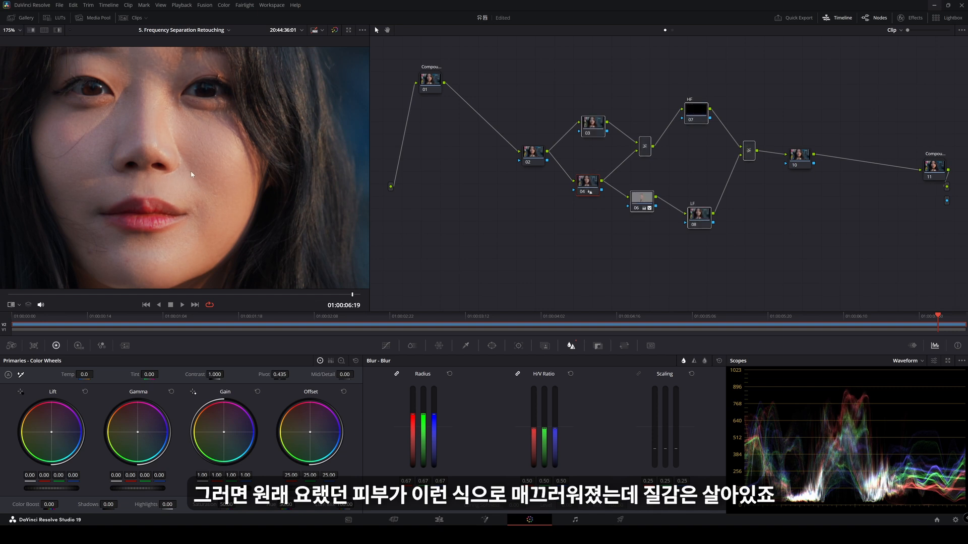
key("ctrl+d")
key("ctrl+d")
key("ctrl+d")
key("ctrl+d")
key("ctrl+d")
key("ctrl+d")
key("ctrl+d")
key("ctrl+d")
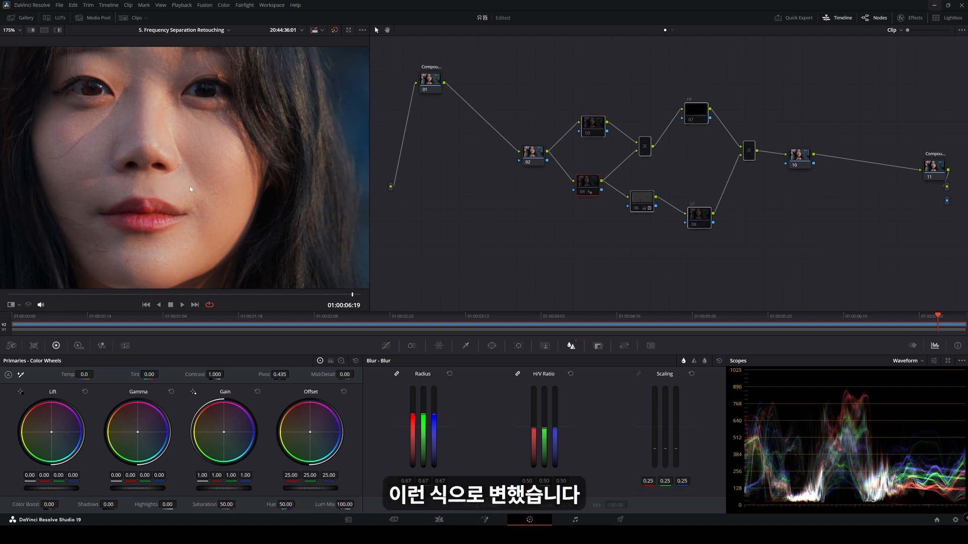
key("shift+z")
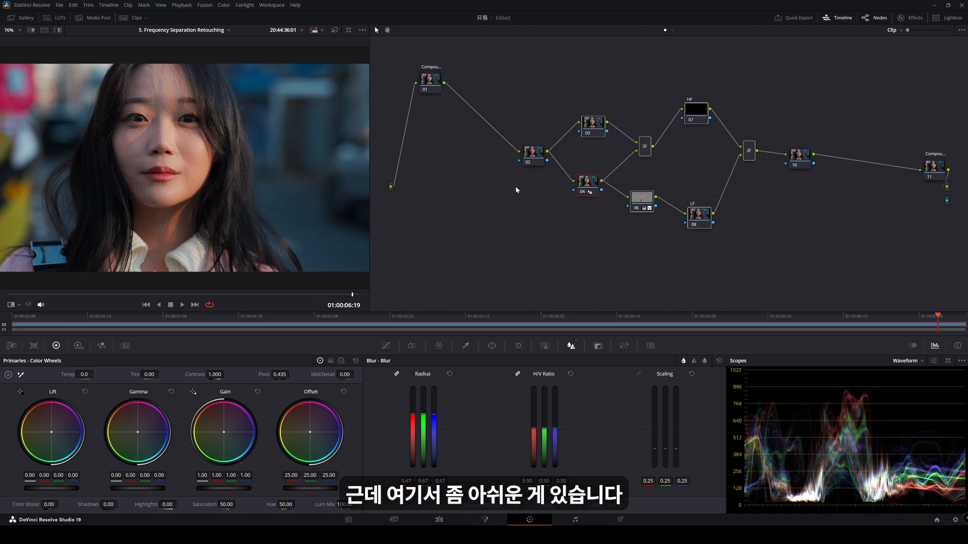
left_click(531, 199)
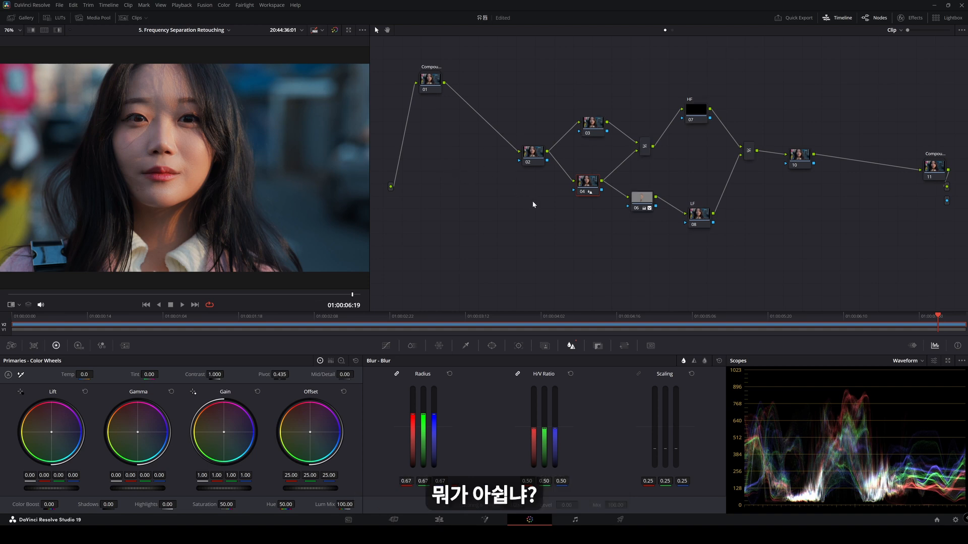
- Toggle node 06 repeatedly and examine how the highlights on the nose and cheeks change, both close up and at full frame
scroll(162, 197, "up", 6)
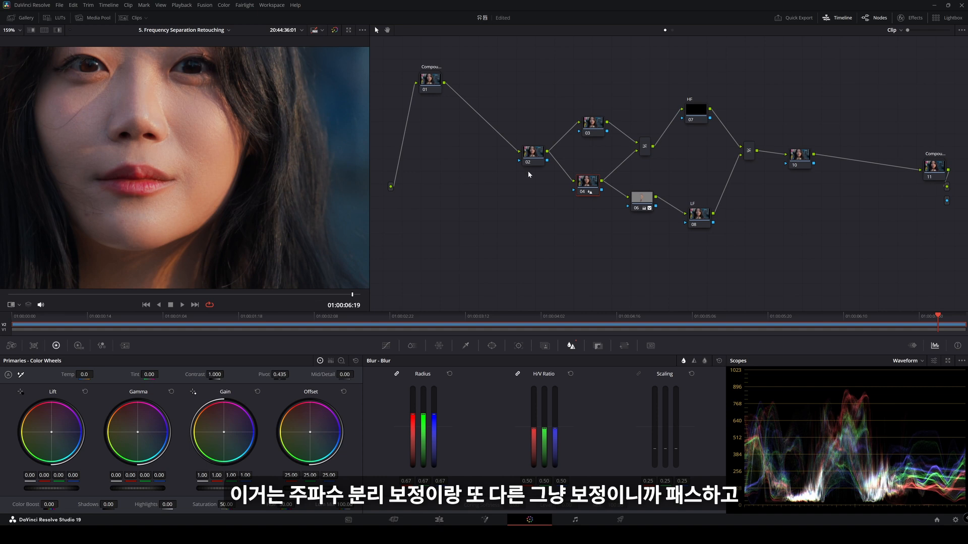
scroll(544, 223, "up", 1)
left_click(641, 211)
key("ctrl+d")
key("ctrl+d")
key("ctrl+d")
key("ctrl+d")
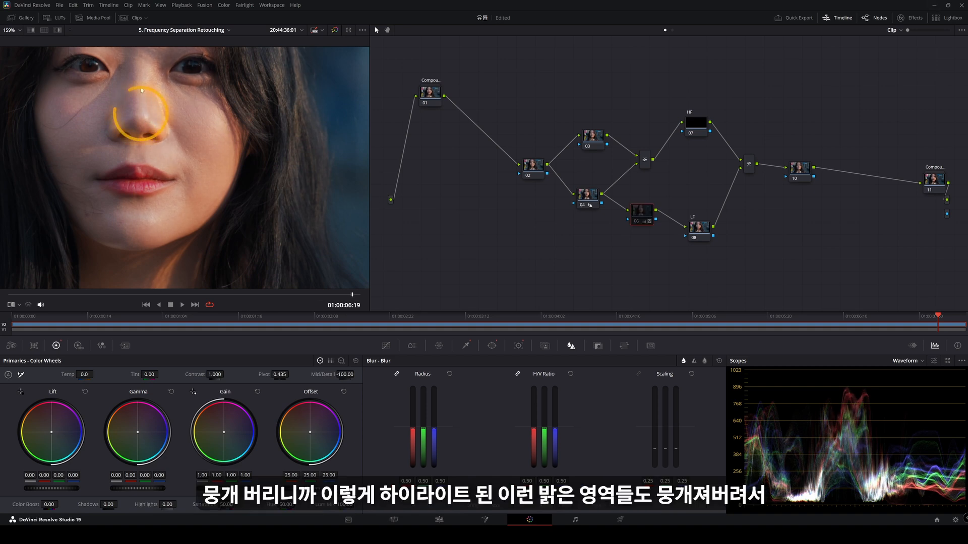
left_click_drag(147, 149, 160, 172)
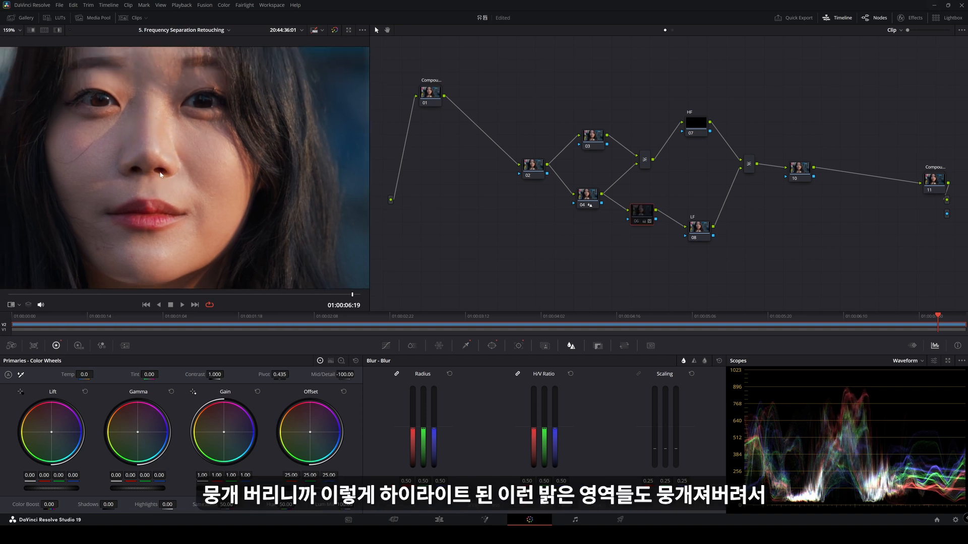
key("ctrl+d")
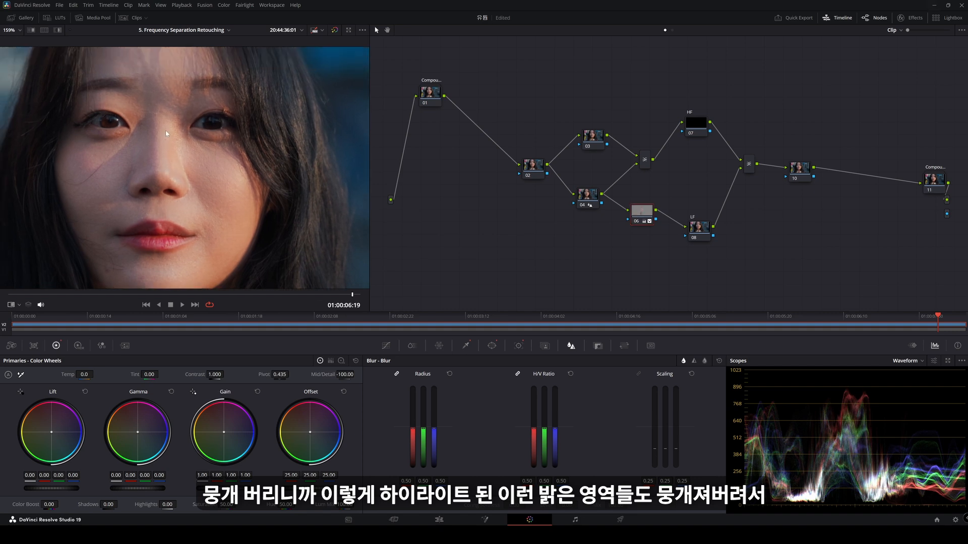
scroll(166, 145, "down", 5)
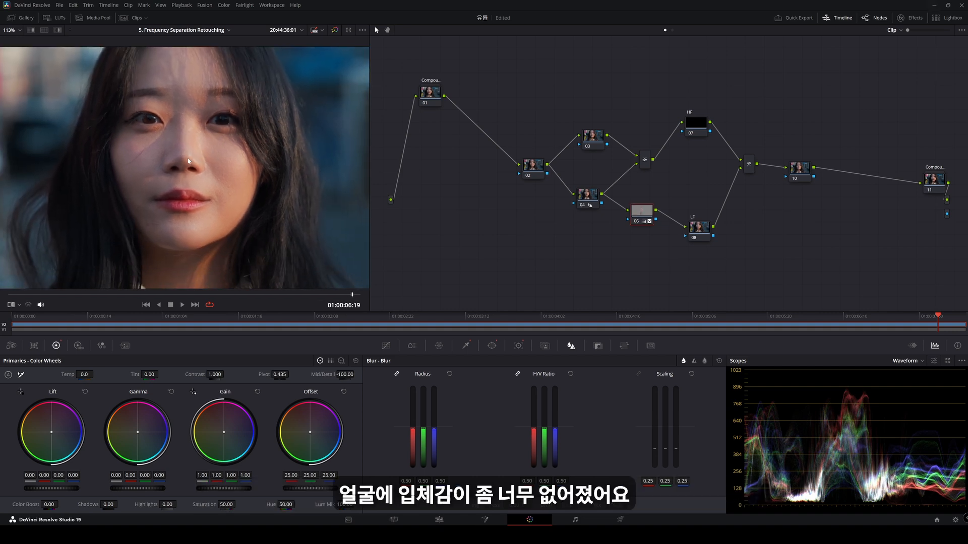
scroll(184, 167, "up", 2)
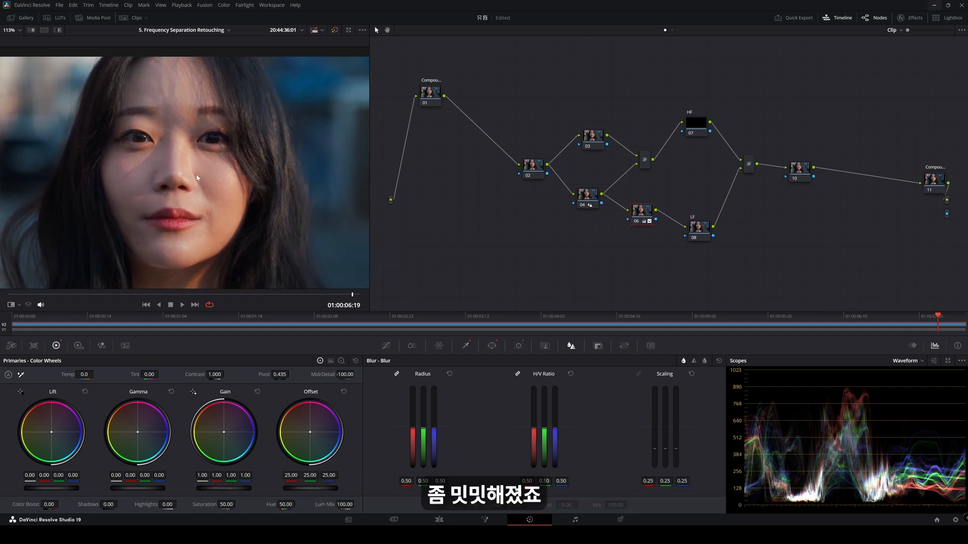
scroll(196, 187, "up", 4)
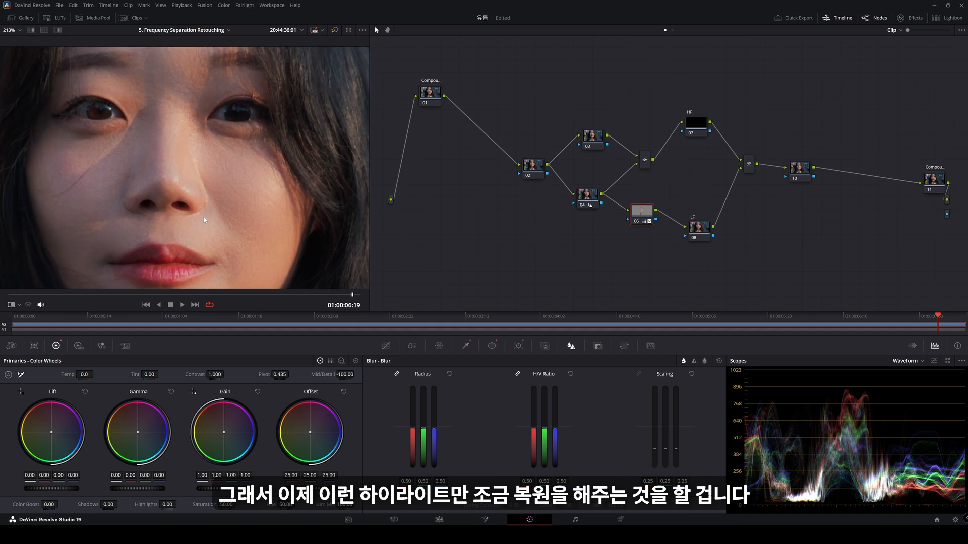
left_click_drag(204, 215, 211, 205)
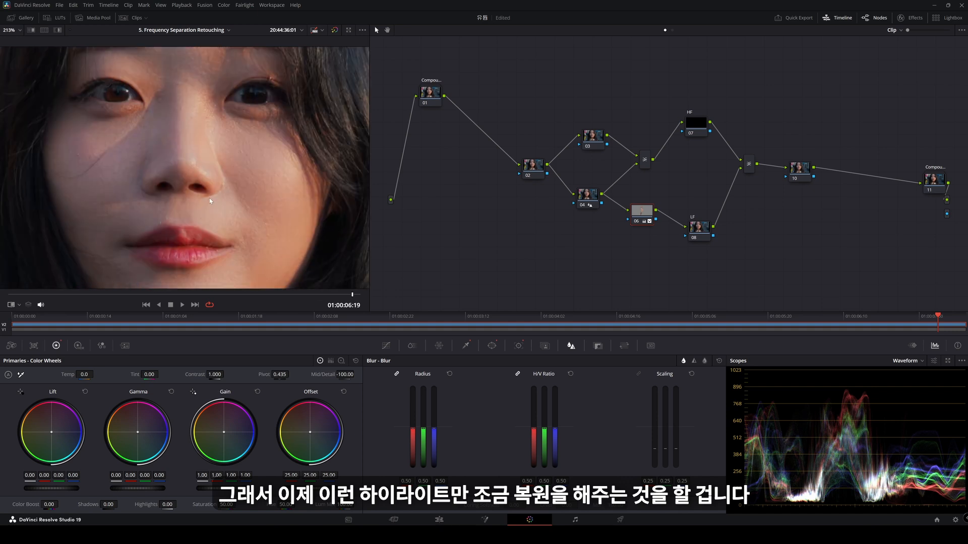
scroll(203, 148, "down", 5)
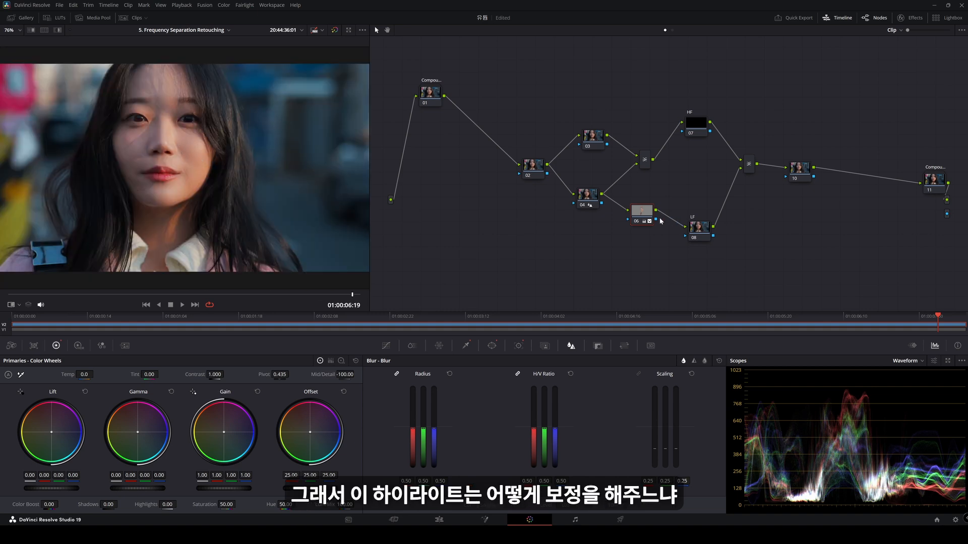
- Make room between node 06 and the LF node, and add a serial node after node 06 in the low-frequency branch
left_click_drag(648, 213, 641, 227)
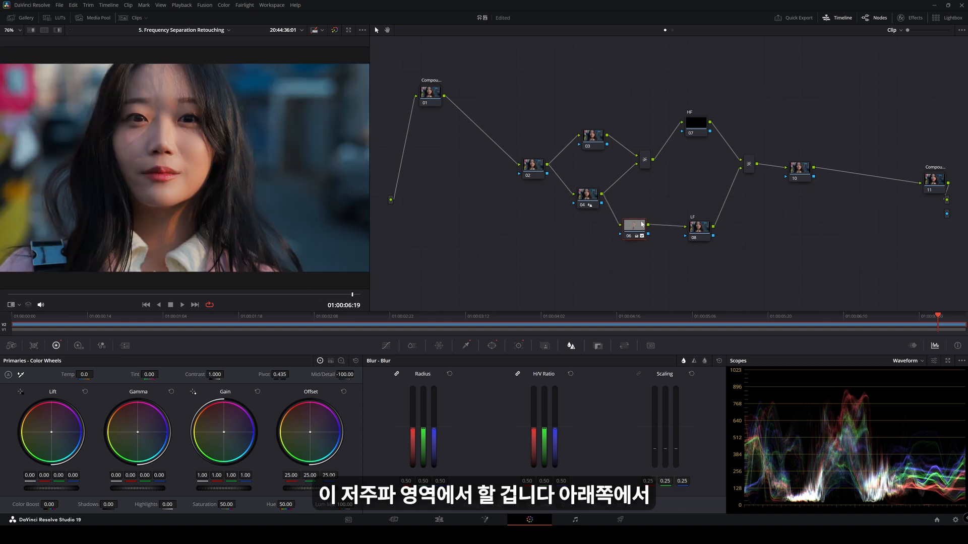
left_click_drag(705, 237, 760, 236)
left_click_drag(640, 234, 630, 230)
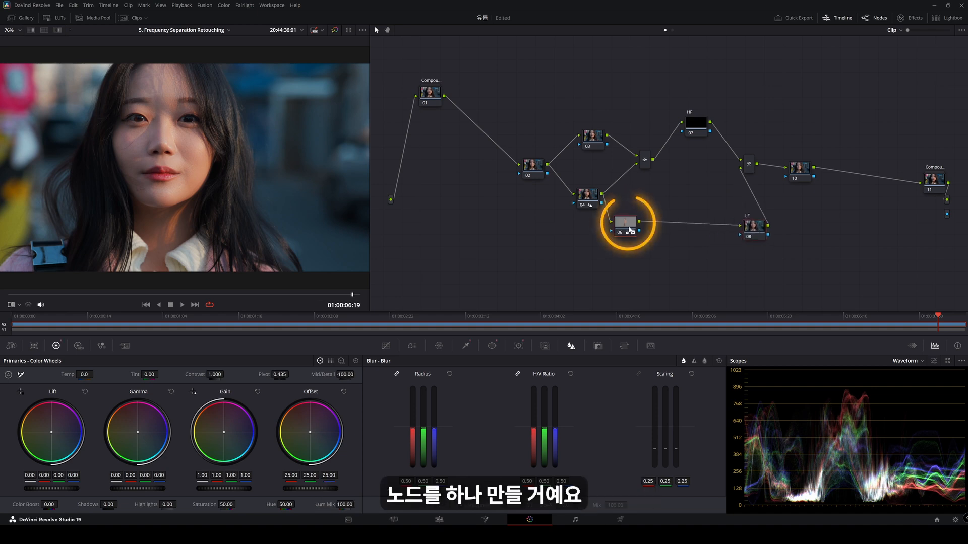
key("alt+s")
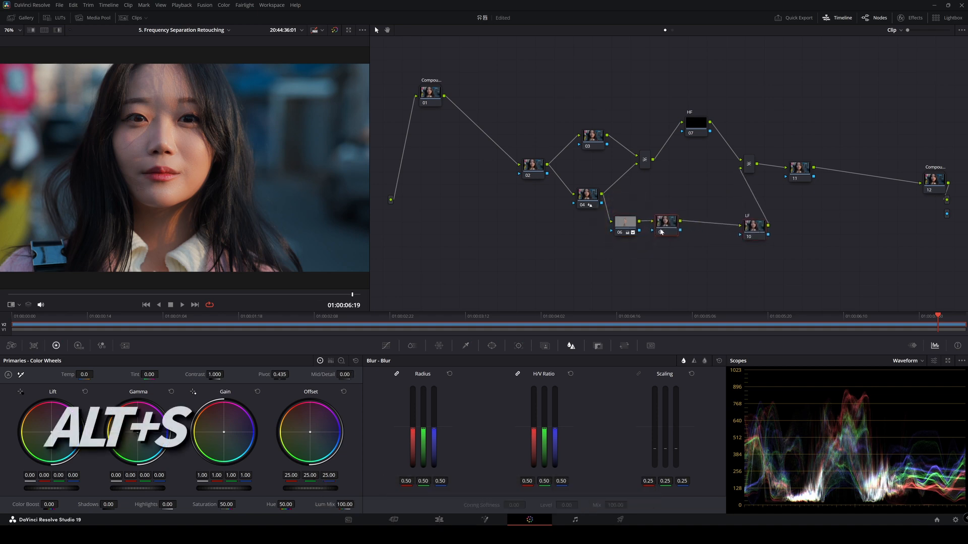
left_click_drag(666, 229, 669, 230)
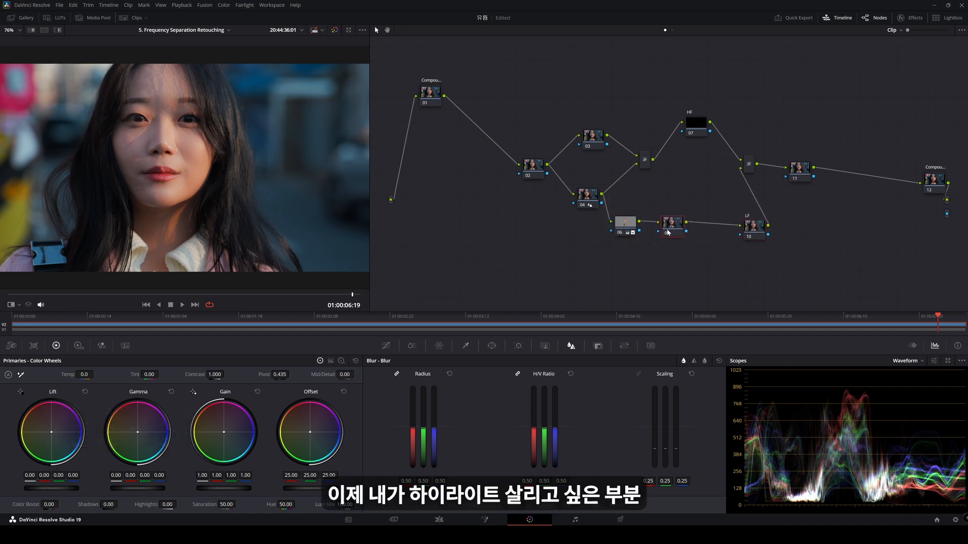
- Toggle node 06 repeatedly and examine which highlights on the cheeks, nose and chin need restoring
left_click(625, 223)
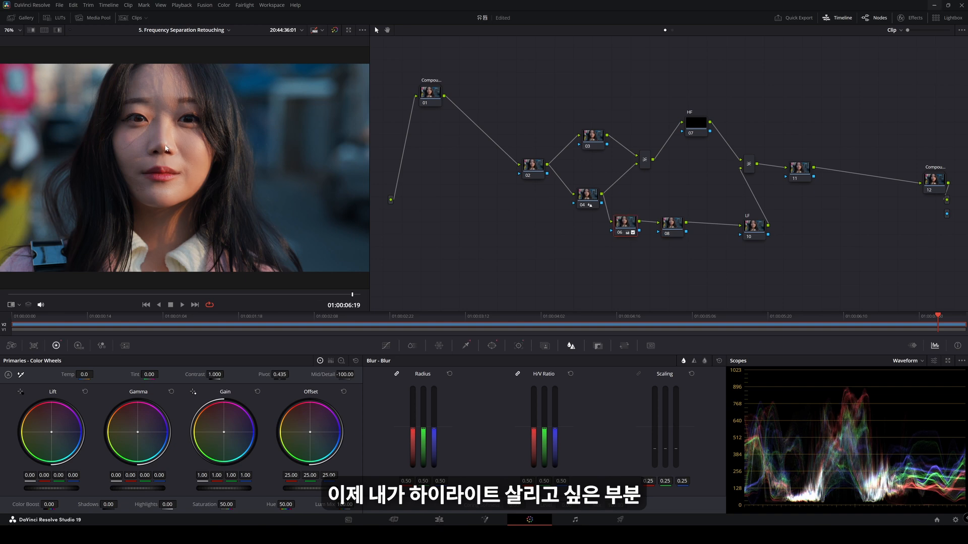
left_click_drag(624, 230, 631, 226)
key("ctrl+d")
key("ctrl+d")
key("ctrl+d")
key("ctrl+d")
key("ctrl+d")
key("ctrl+d")
key("ctrl+d")
key("ctrl+d")
key("ctrl+d")
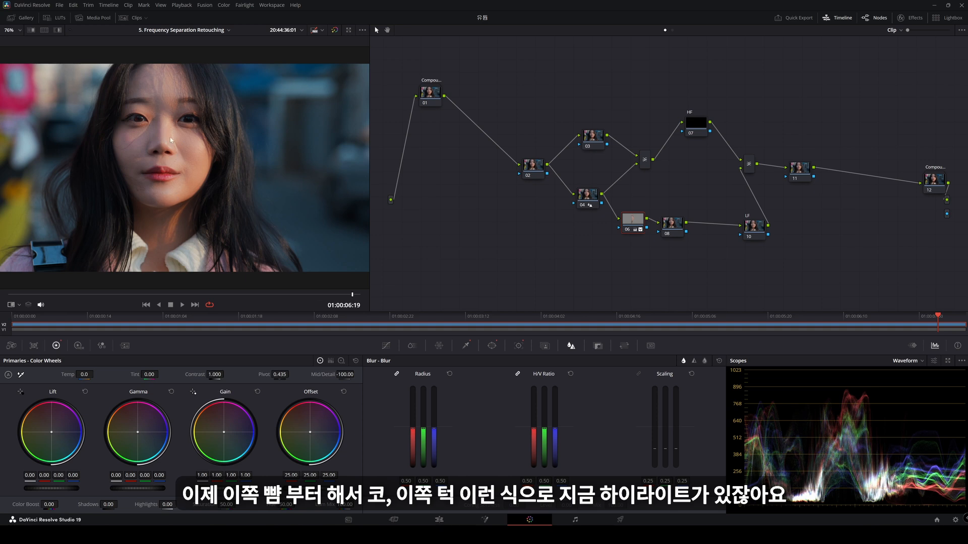
key("ctrl+d")
key("ctrl+d")
key("ctrl+d")
key("ctrl+d")
key("ctrl+d")
key("ctrl+d")
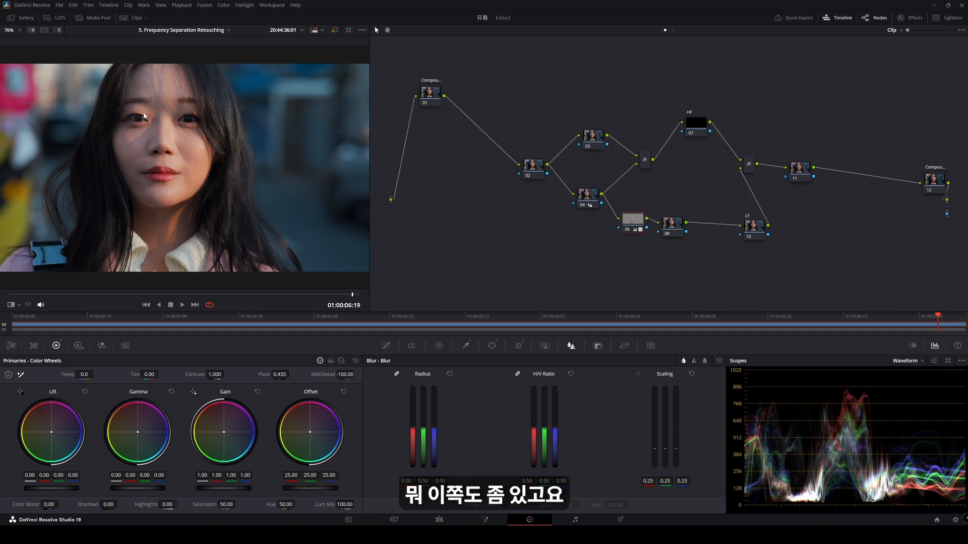
key("ctrl+d")
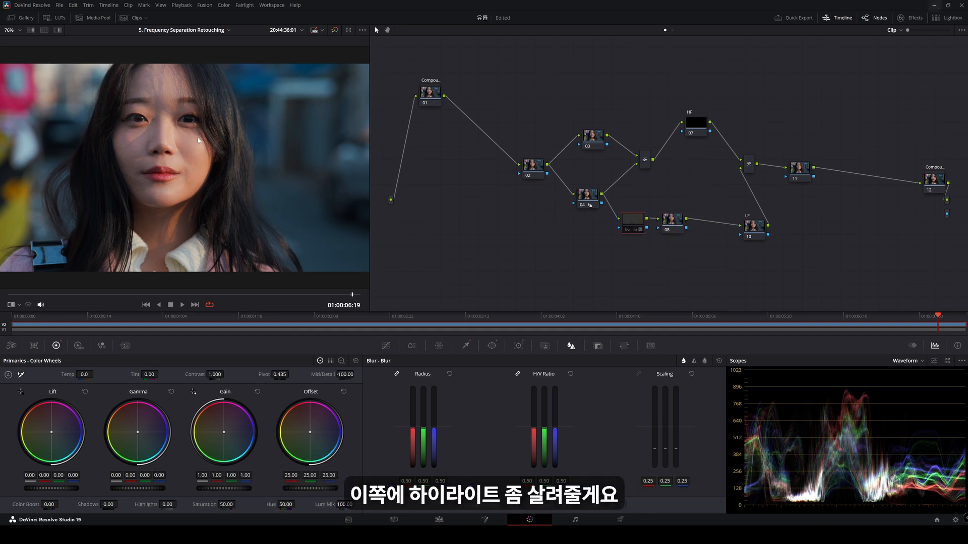
- On node 08, draw a closed Curve window around the cheekbone beside the hair, below the eye
left_click(676, 228)
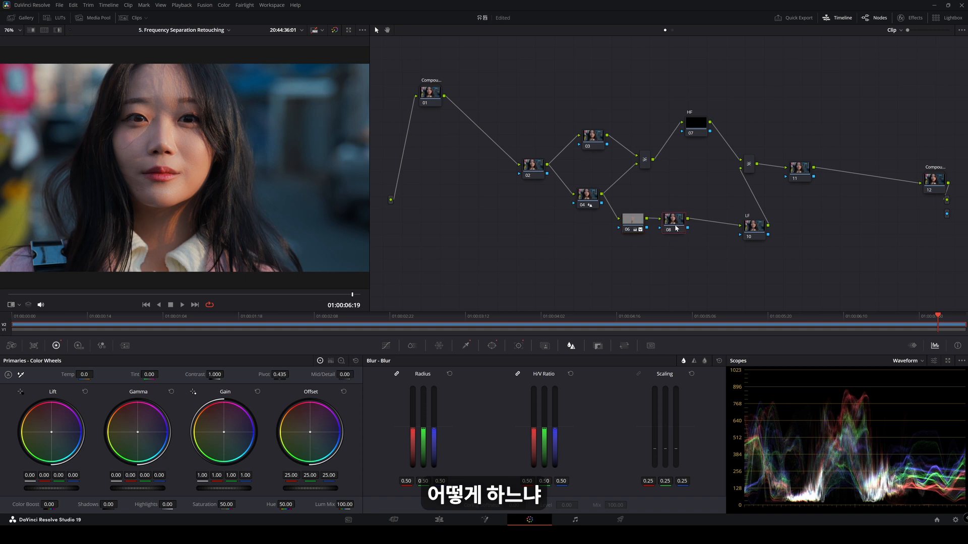
left_click(490, 346)
left_click(476, 376)
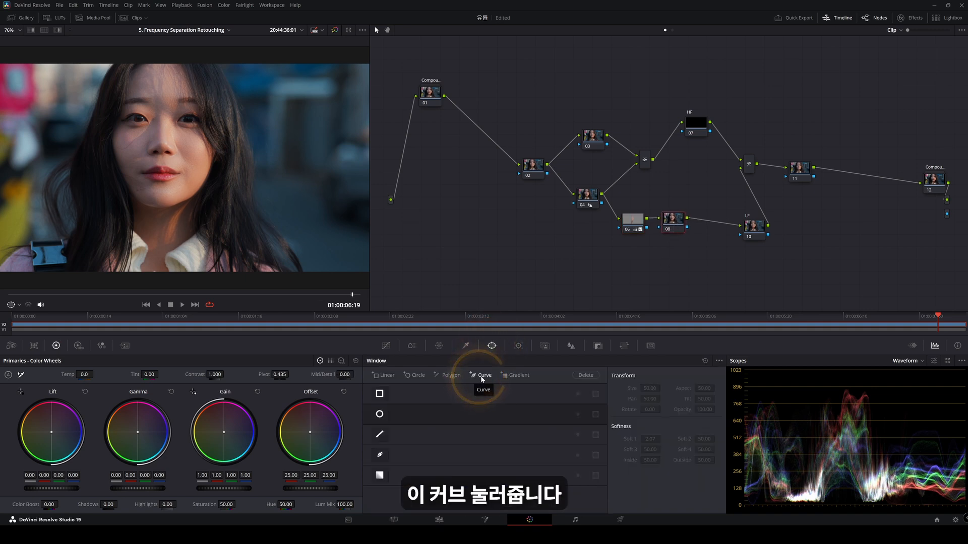
left_click(184, 137)
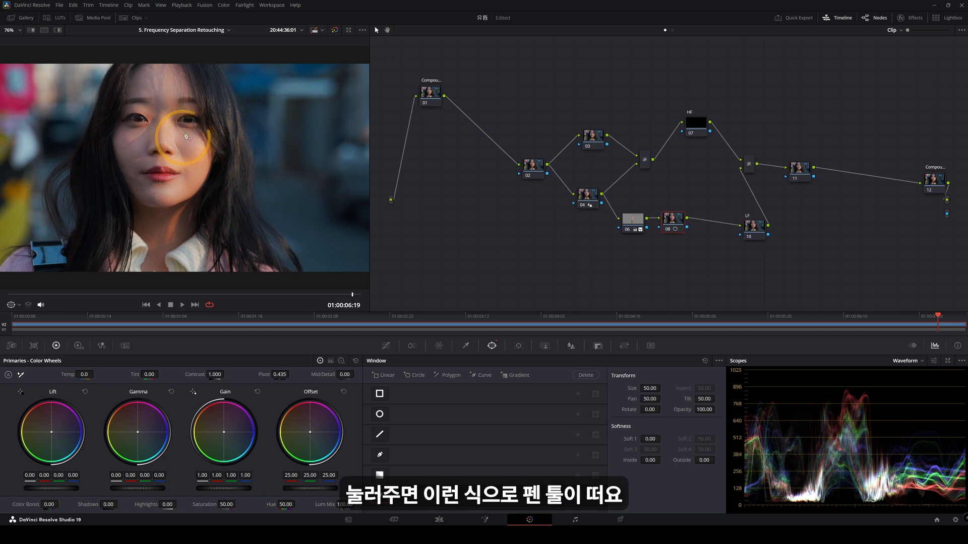
scroll(196, 148, "up", 6)
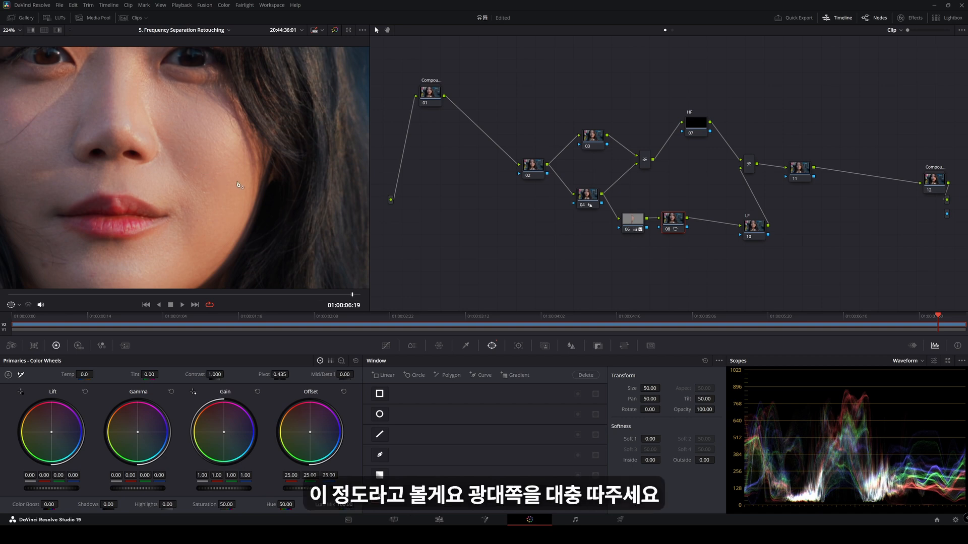
left_click_drag(177, 135, 170, 124)
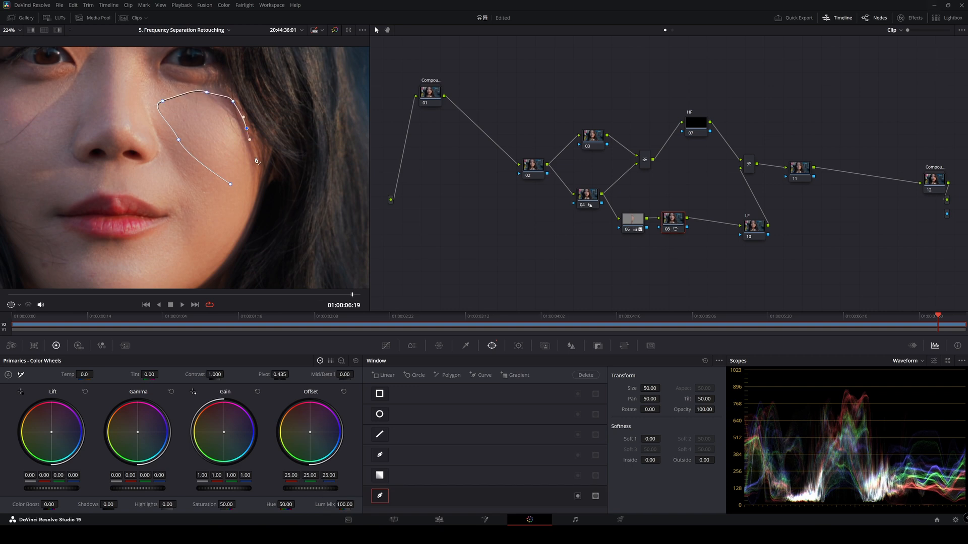
left_click(230, 186)
left_click_drag(640, 436, 652, 440)
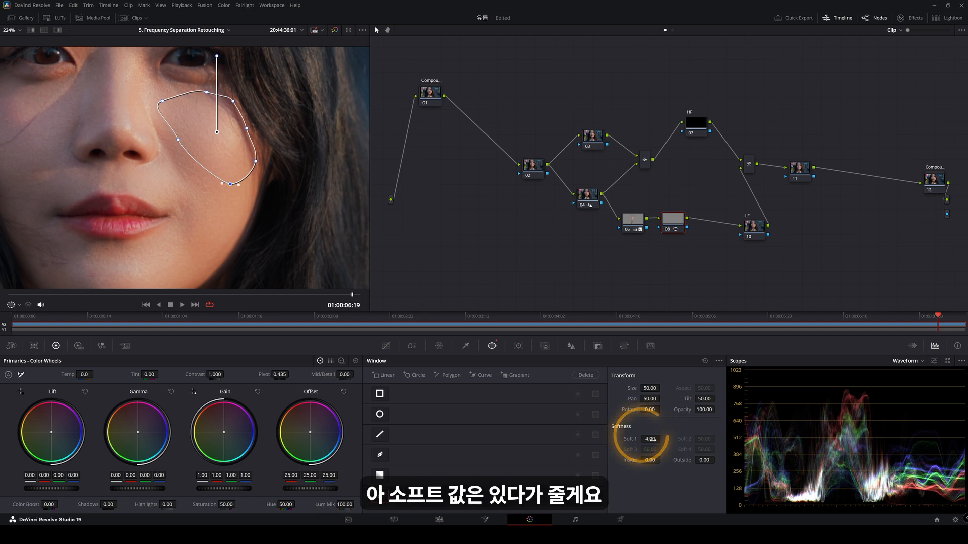
key("ctrl+z")
key("ctrl+z")
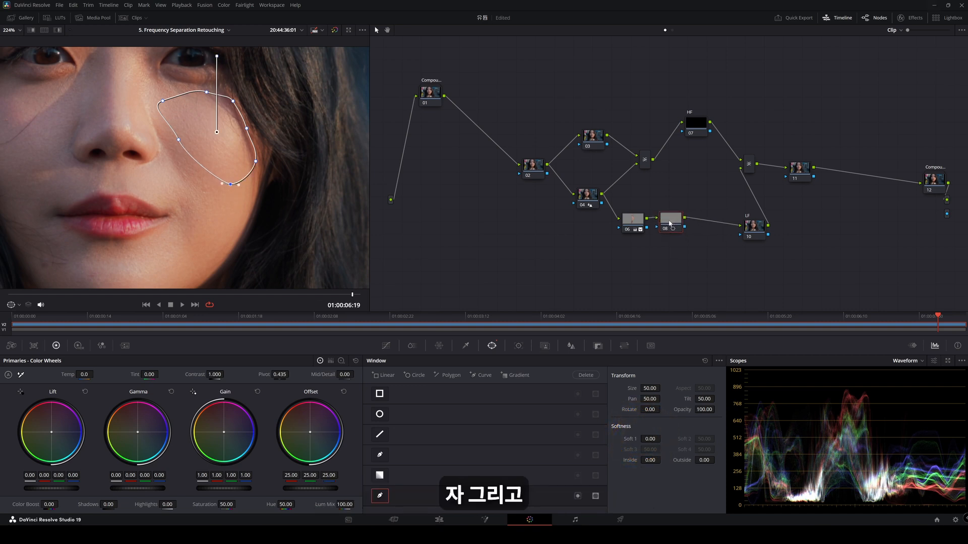
- Check node 06's Mid/Detail setting and set node 08's Mid/Detail to 80 to restore the cheek highlight detail
left_click_drag(669, 224, 679, 226)
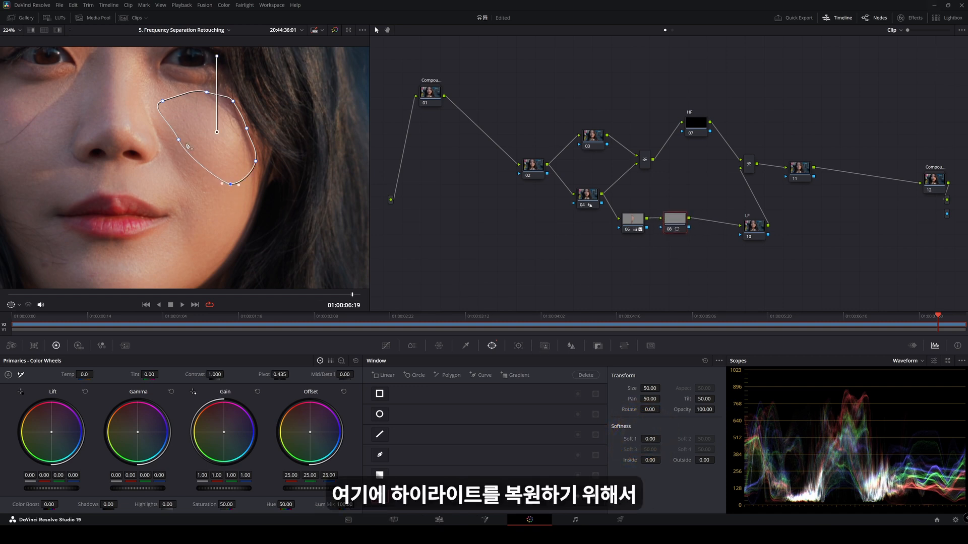
left_click(637, 223)
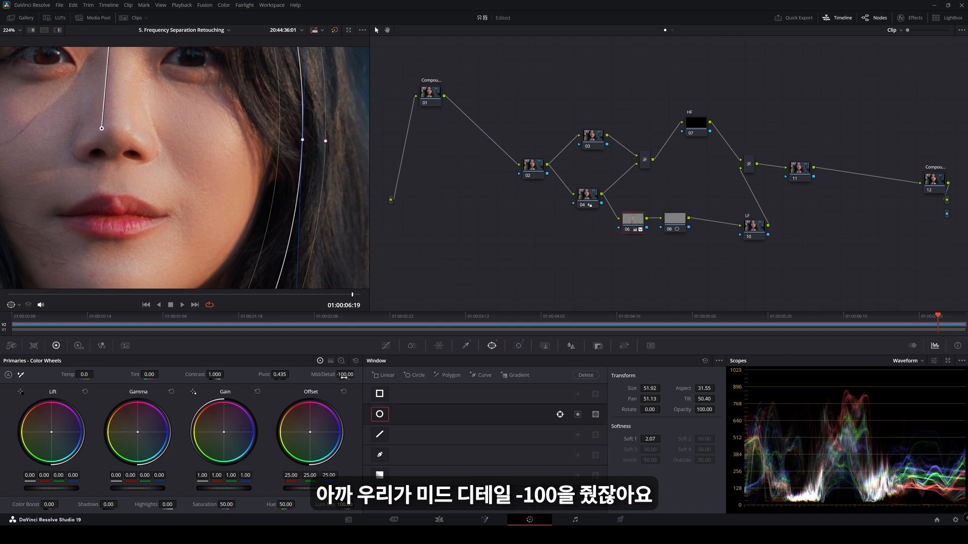
left_click(668, 232)
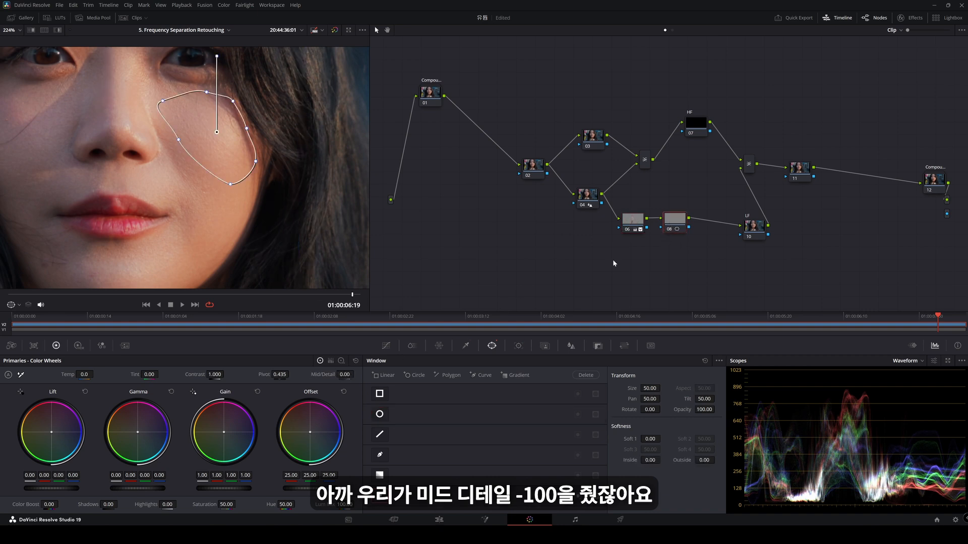
left_click(344, 375)
type("80")
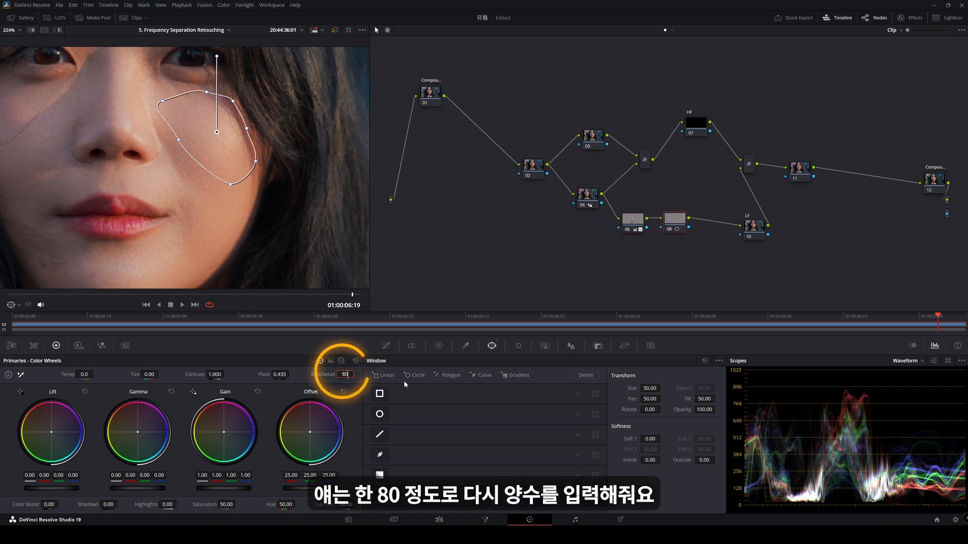
key("Return")
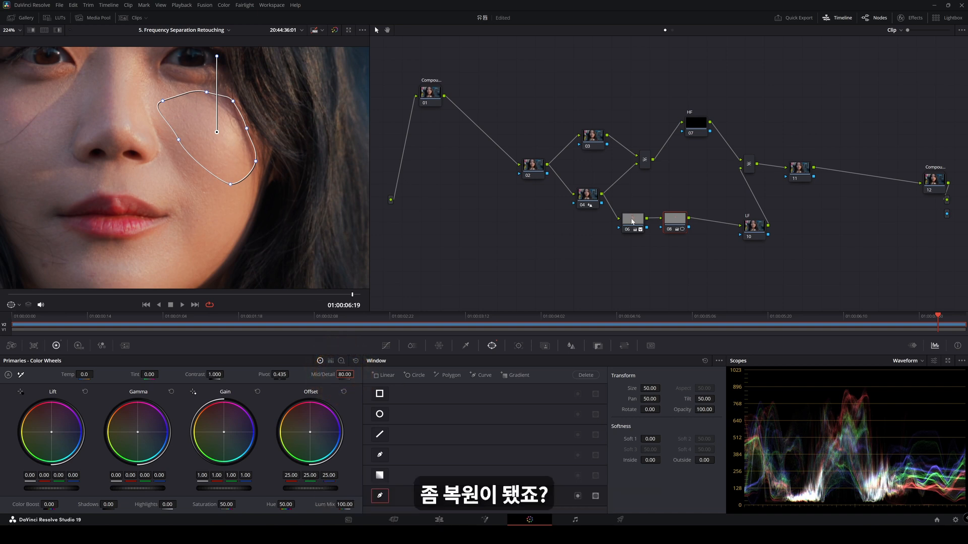
left_click_drag(677, 224, 676, 225)
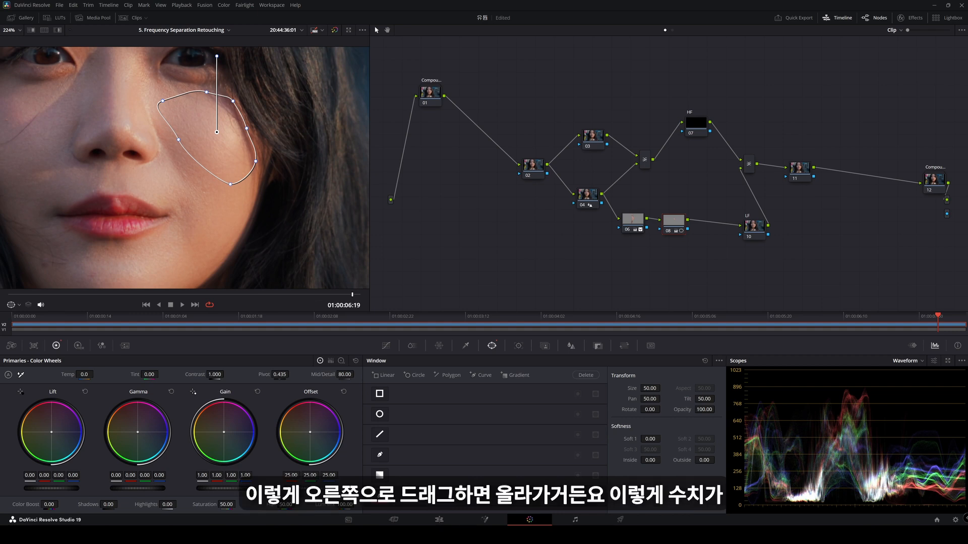
- Raise node 08's master Gain to 1.03 and toggle the node to compare the cheek highlight
mouse_move(223, 488)
left_mouse_down()
mouse_move(248, 487)
mouse_move(211, 488)
left_mouse_up()
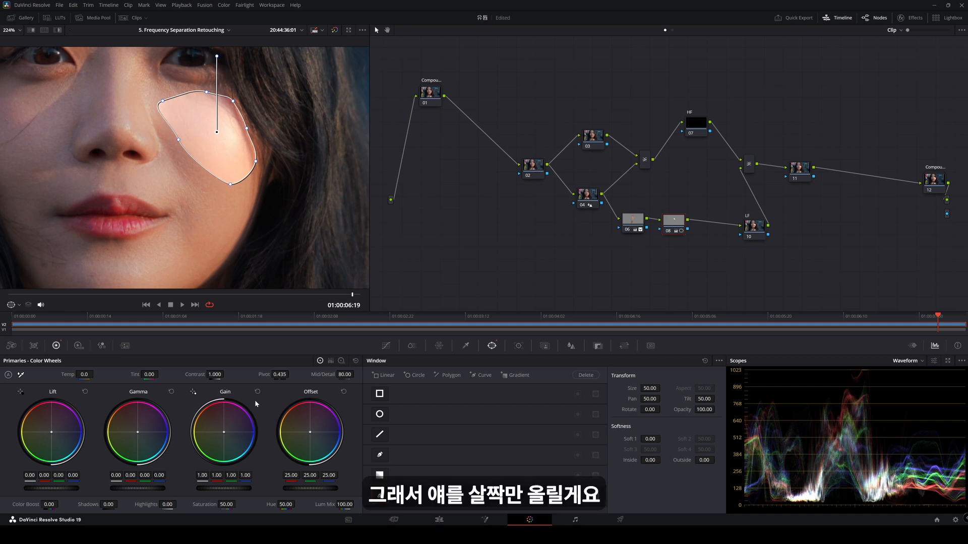
left_click_drag(223, 488, 225, 488)
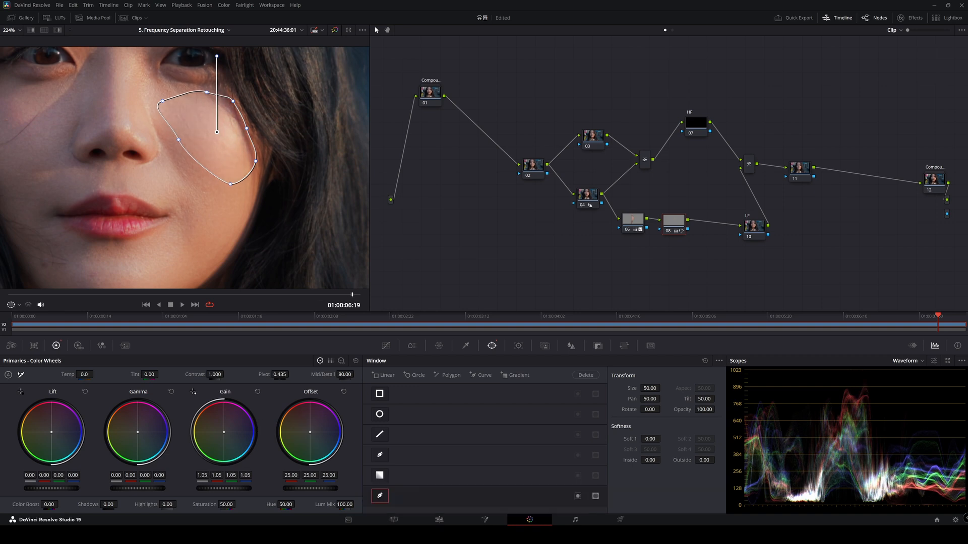
left_click_drag(208, 475, 206, 476)
key("ctrl+d")
key("ctrl+d")
key("ctrl+d")
key("ctrl+d")
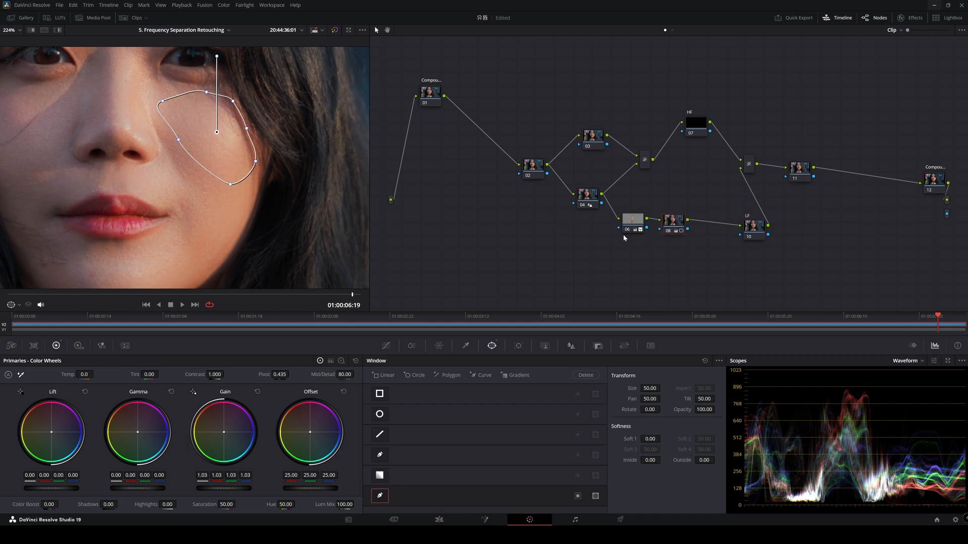
- Turn the viewer's window overlay off and examine the edge of the brightened cheek area close up
left_click(11, 304)
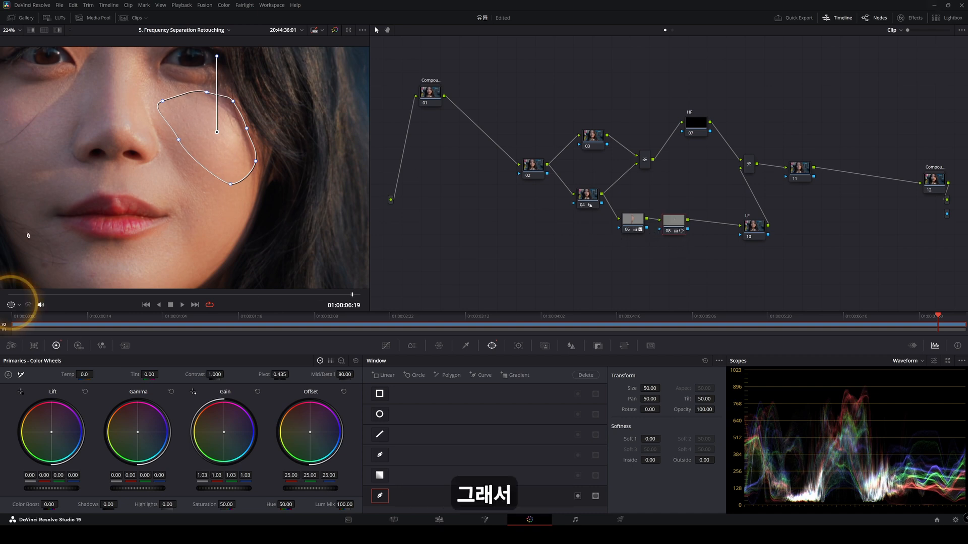
left_click(17, 304)
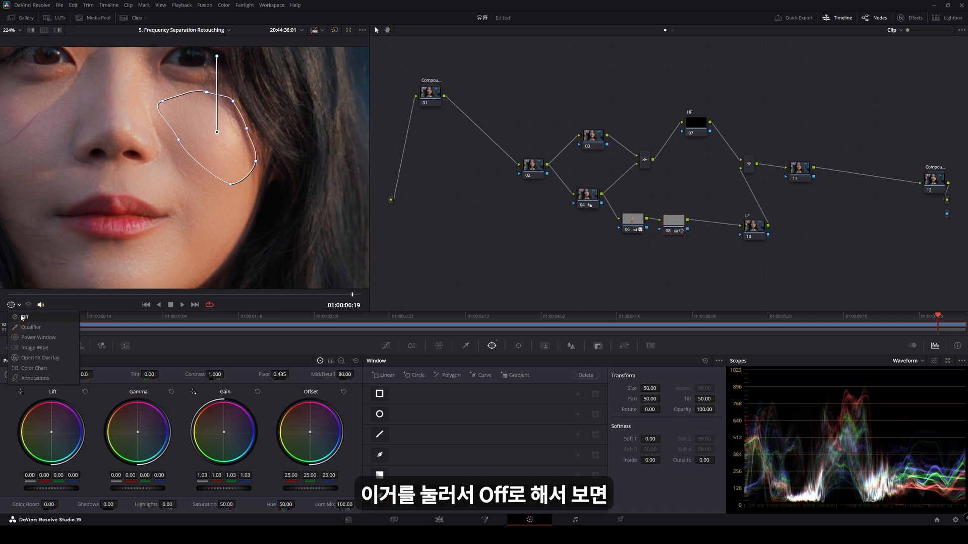
left_click(21, 316)
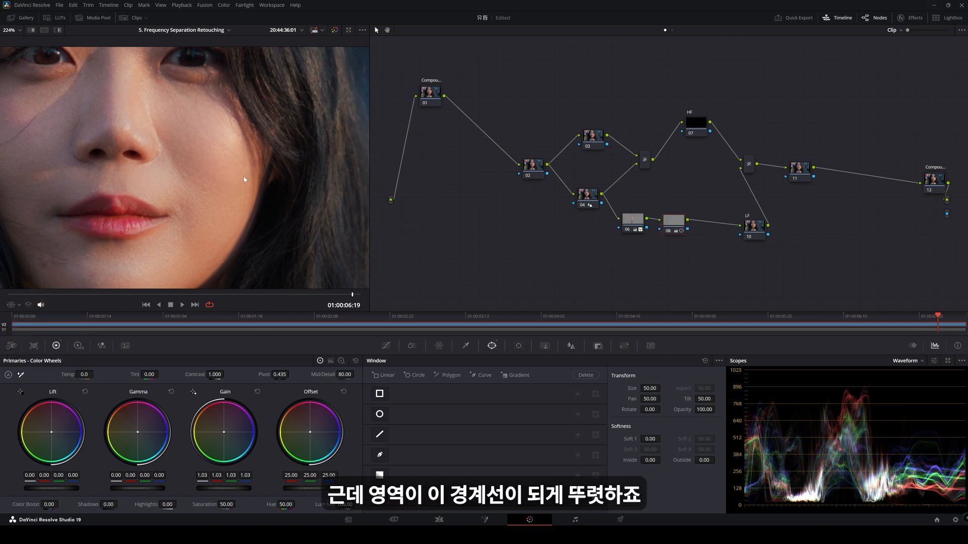
scroll(179, 131, "up", 4)
scroll(343, 175, "up", 1)
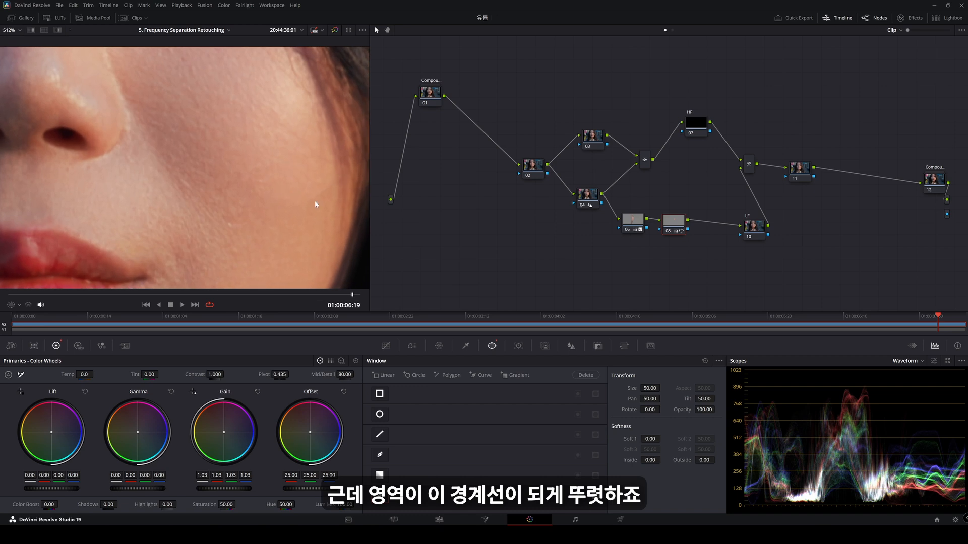
left_click_drag(216, 144, 233, 235)
left_click_drag(295, 234, 223, 174)
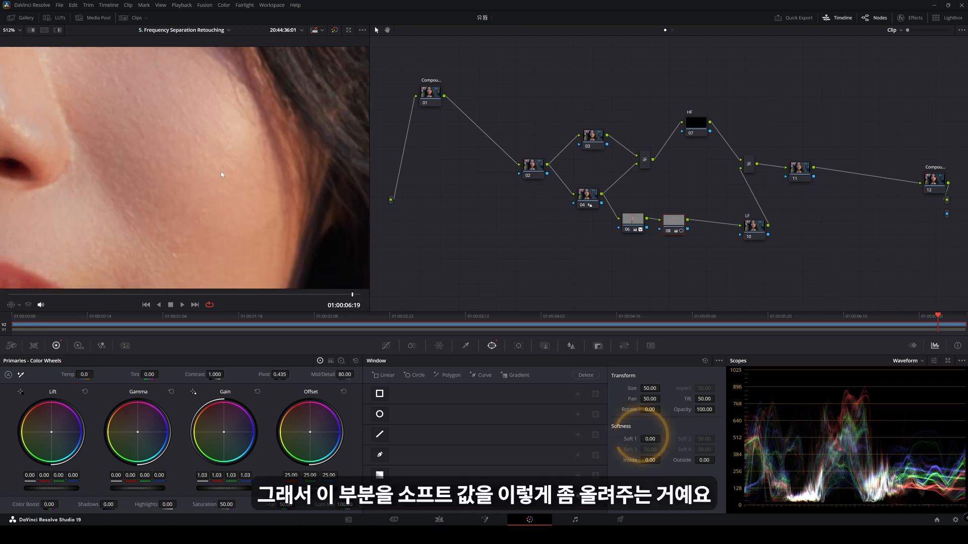
scroll(224, 177, "down", 2)
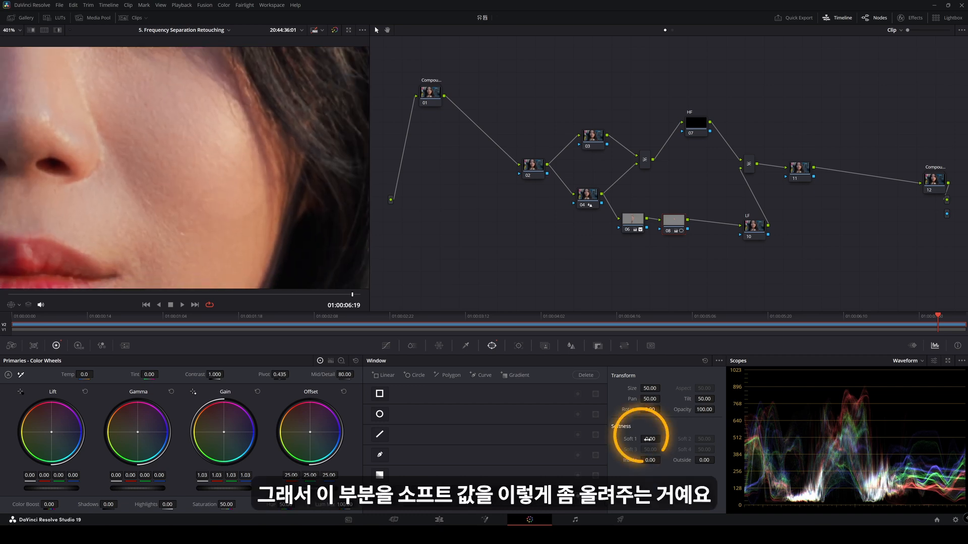
- Set the cheek window's Soft 1 to 2.00 and show the Power Window overlay in the viewer
left_click_drag(649, 439, 667, 438)
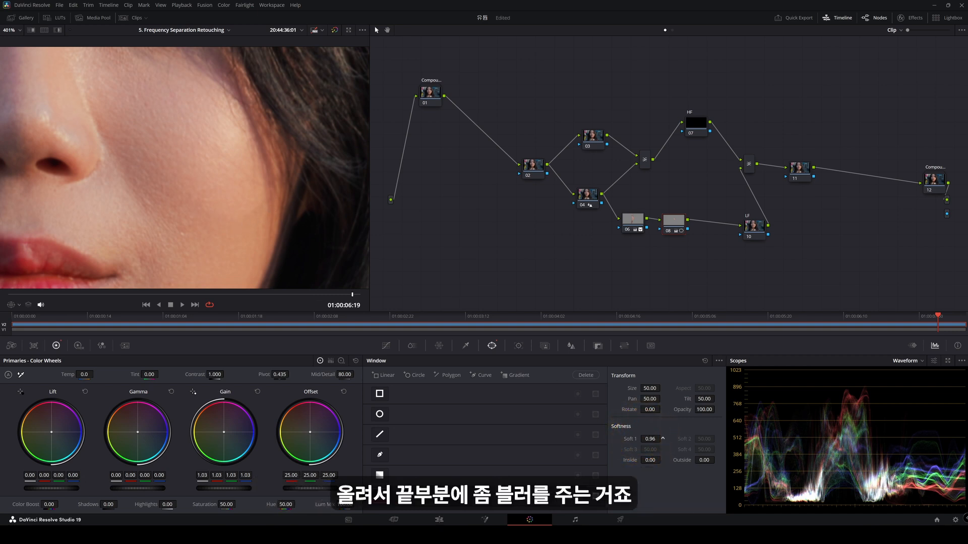
left_click_drag(662, 438, 664, 438)
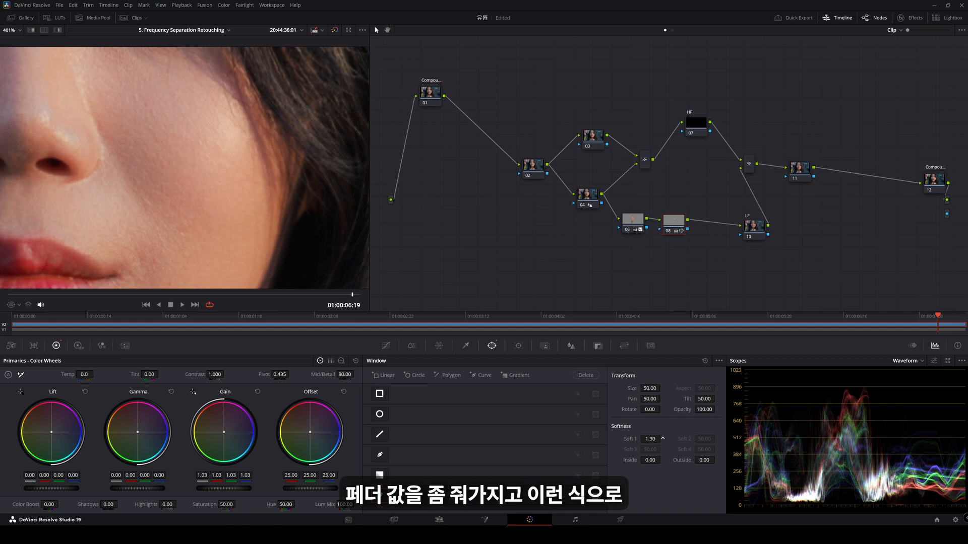
left_click_drag(662, 438, 664, 439)
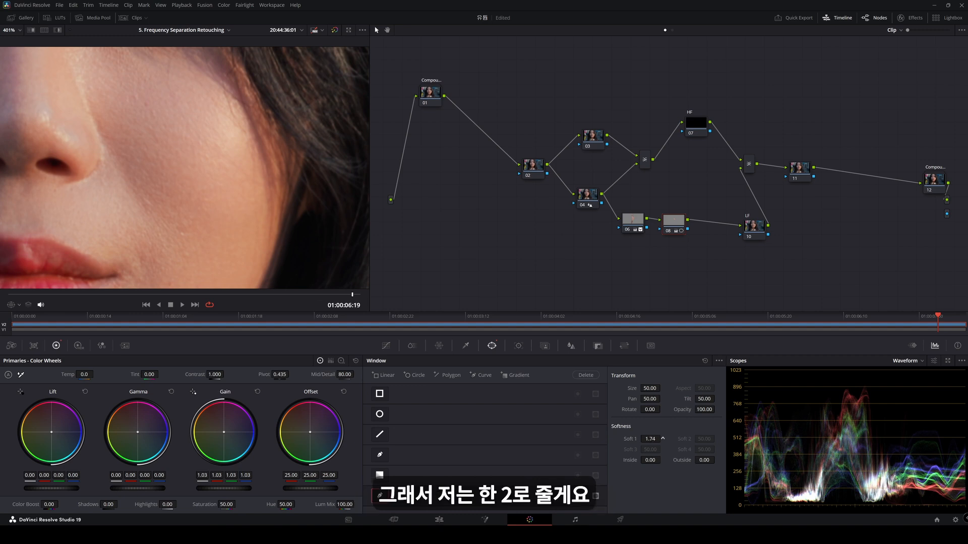
left_click(15, 305)
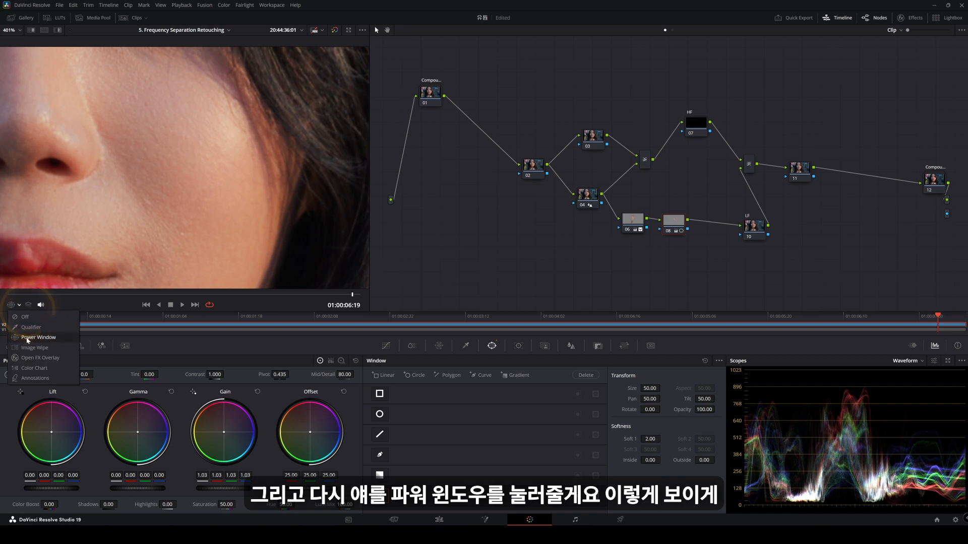
left_click(26, 339)
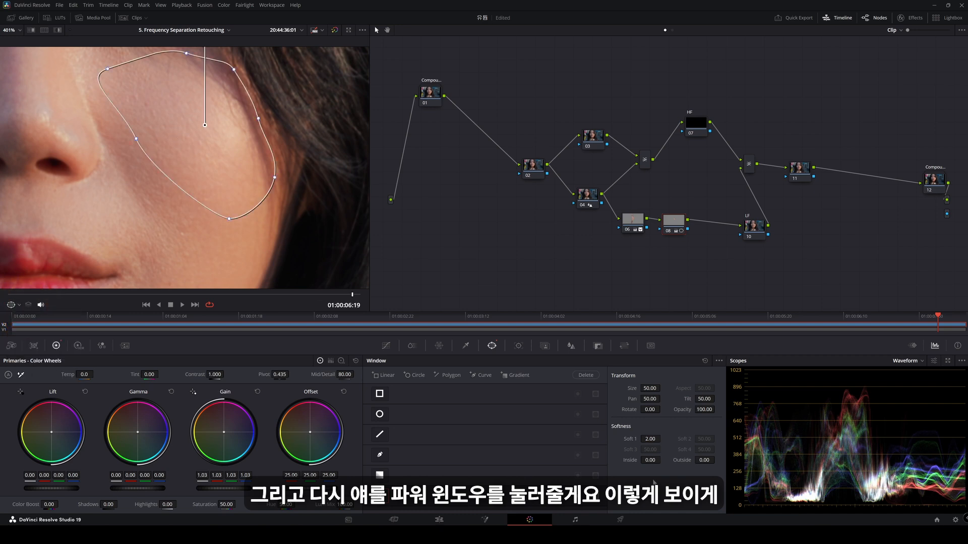
- Set the cheek window's Inside softness to 2.52 and Outside to 1.56, and hide the window overlay to view the face
left_click_drag(703, 460, 726, 460)
left_click_drag(651, 459, 662, 459)
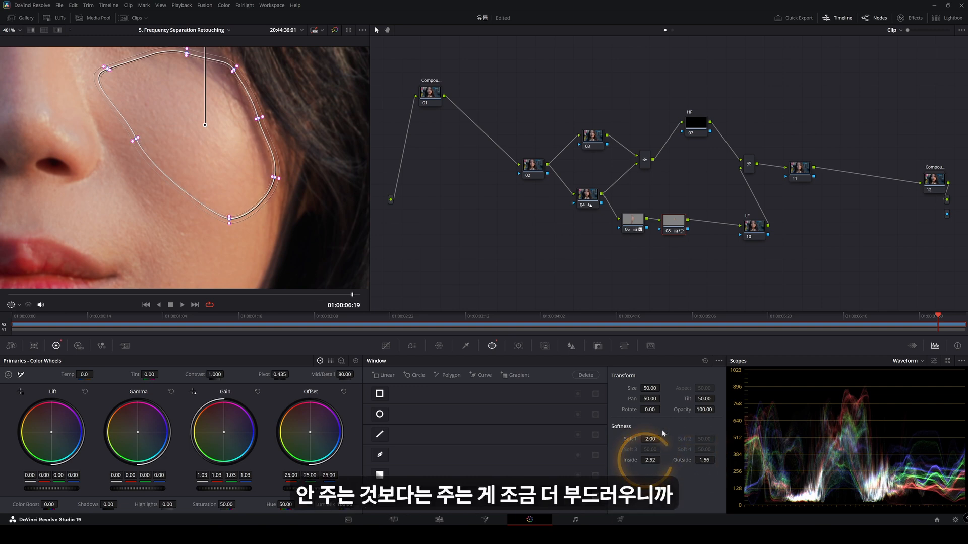
left_click(15, 305)
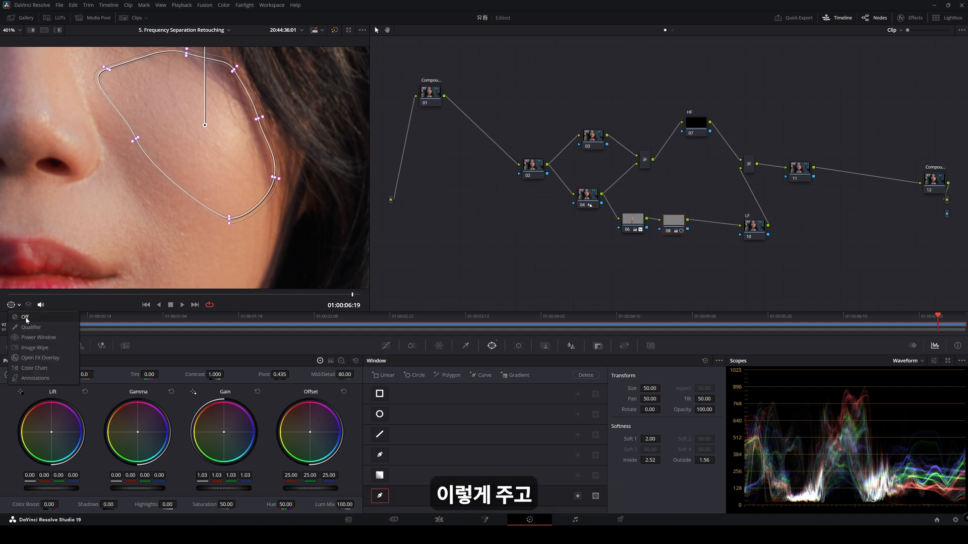
left_click(24, 319)
scroll(161, 151, "down", 3)
scroll(161, 151, "down", 4)
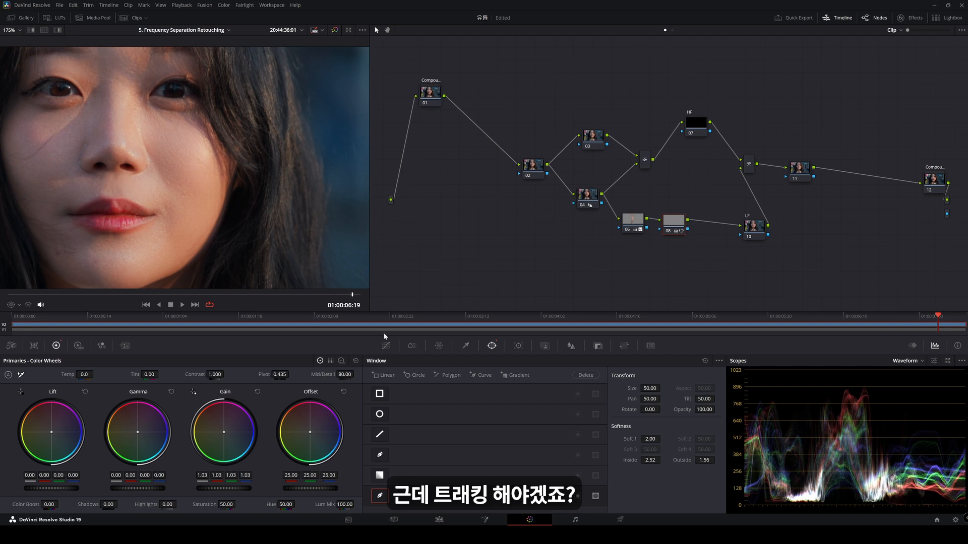
- Show the Power Window overlay again and track the cheek window through the clip in both directions
left_click(15, 305)
left_click(30, 337)
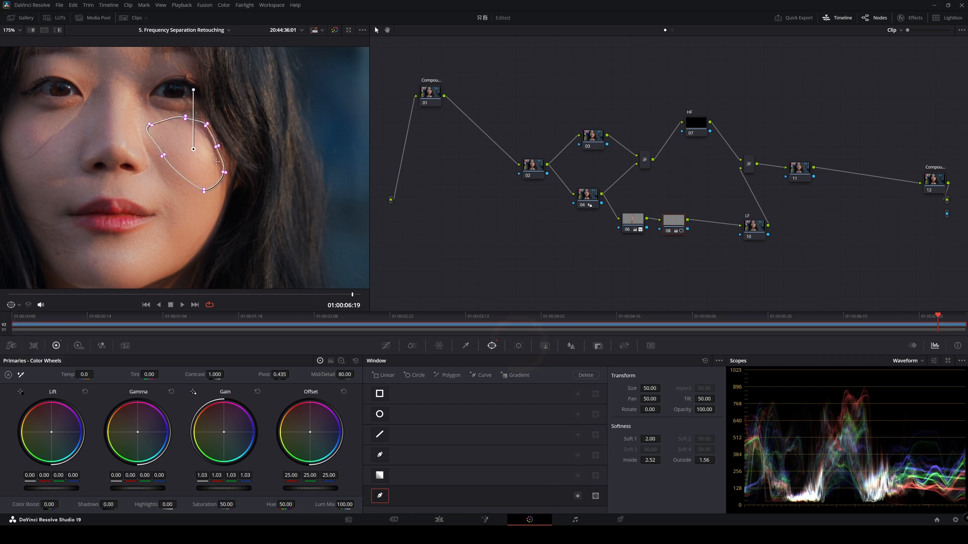
left_click(517, 346)
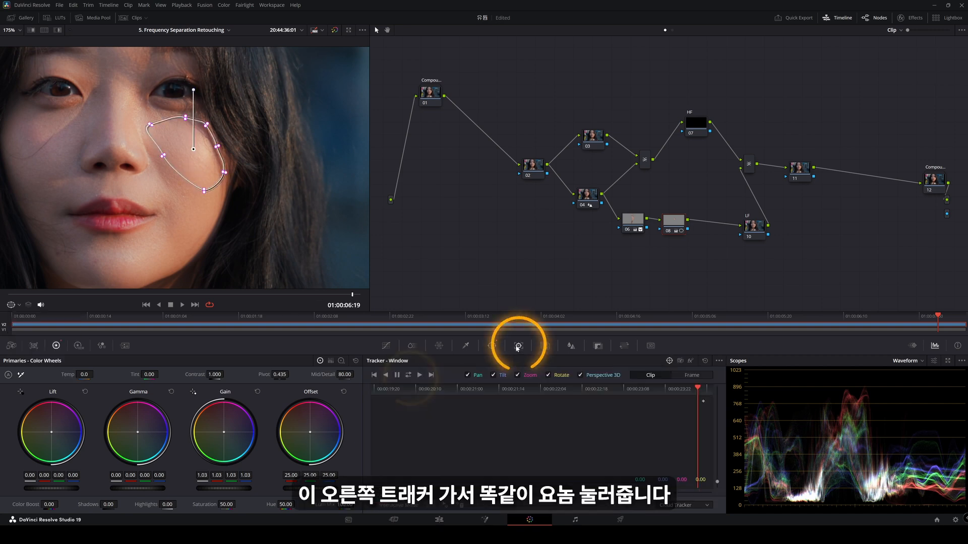
key("shift+z")
left_click(409, 375)
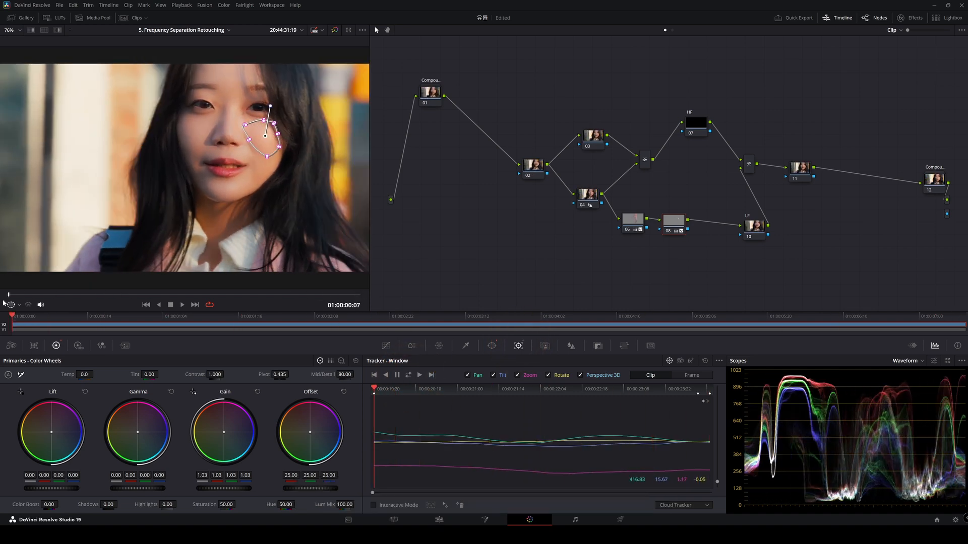
- Play the clip to check the cheek window's track, then hide the overlay and review the brightened cheek in the full-size viewer
key("space")
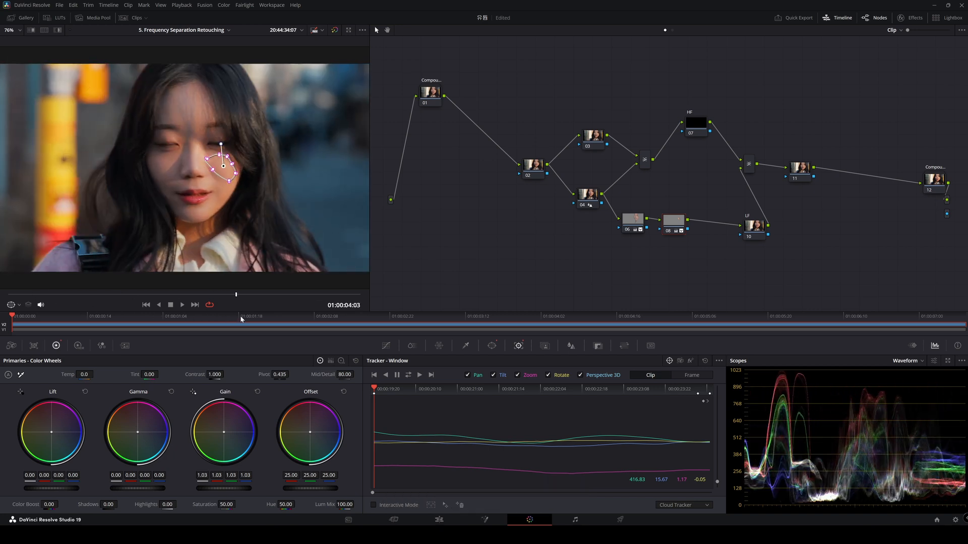
left_click(15, 305)
left_click(25, 317)
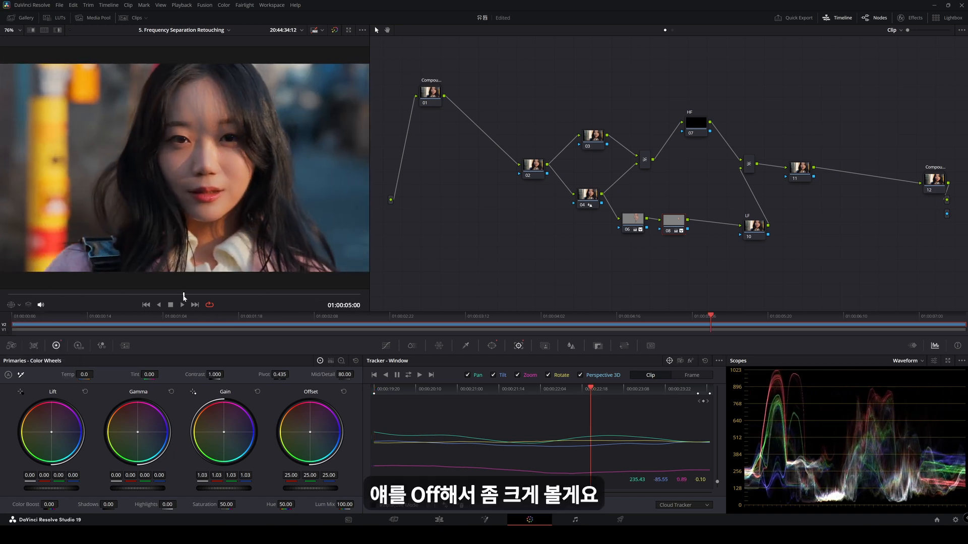
left_click_drag(266, 295, 182, 296)
key("alt+f")
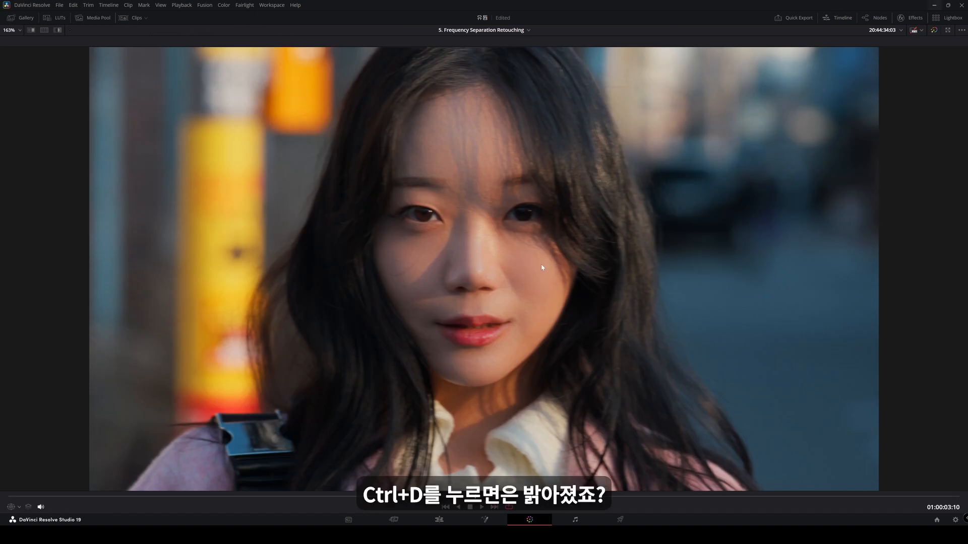
key("space")
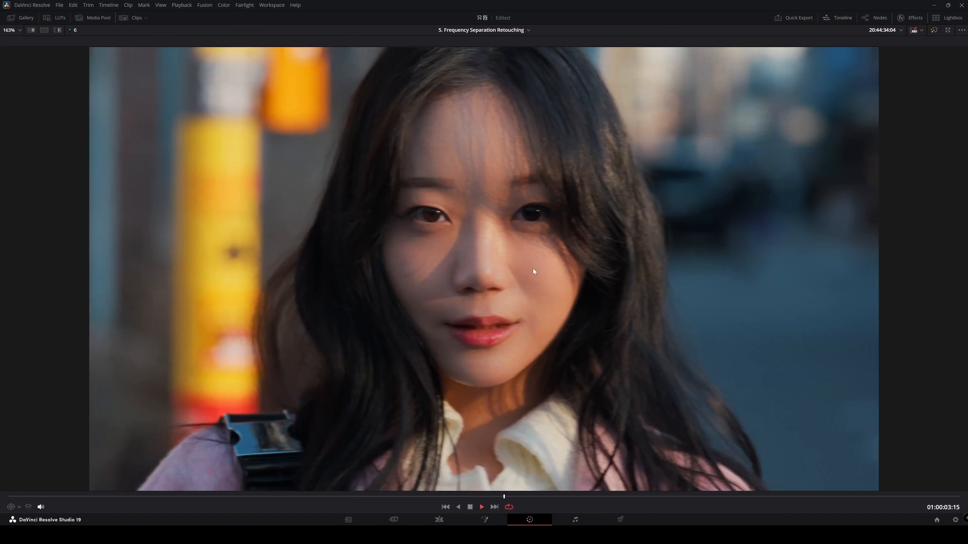
key("space")
key("space")
key("space")
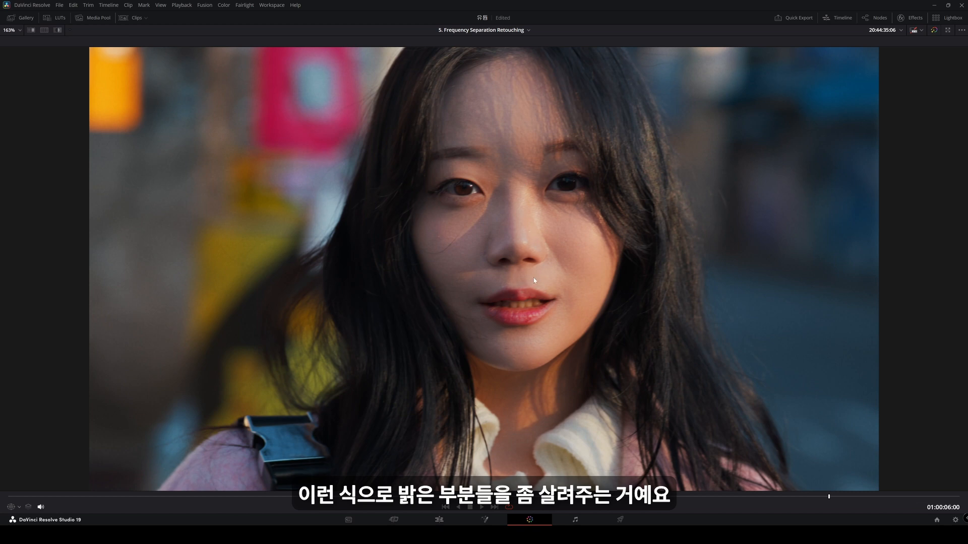
key("alt+f")
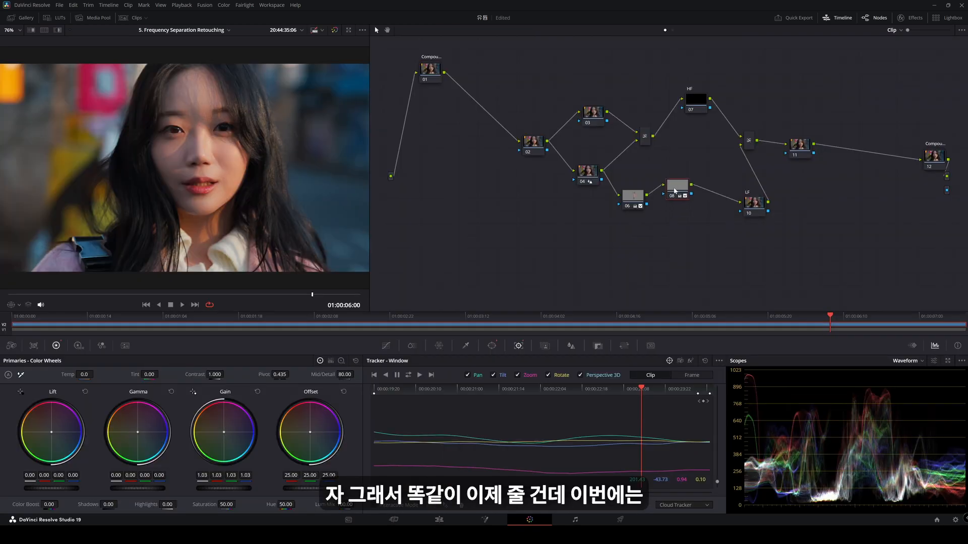
- Add a parallel node to node 08 and arrange nodes 08 and 09 closely above each other
left_click_drag(677, 188, 677, 200)
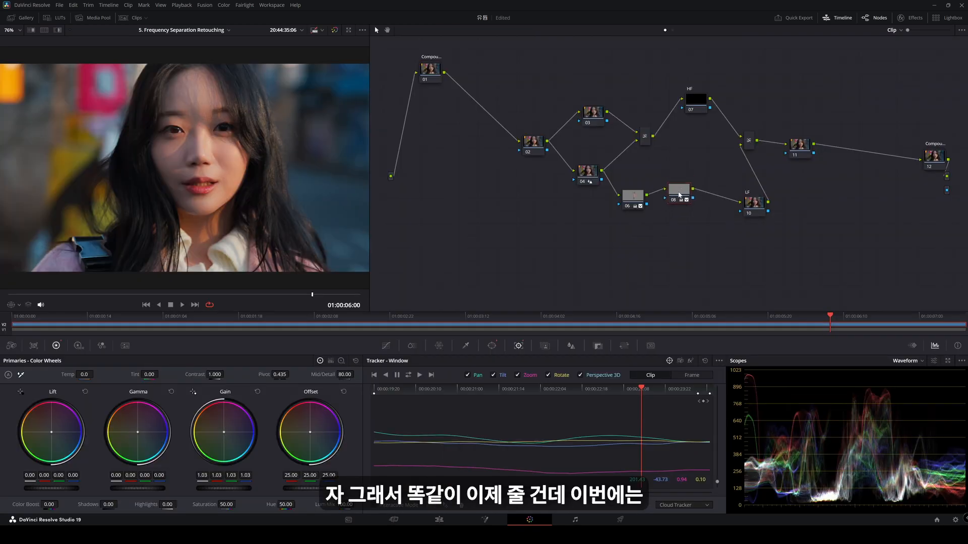
left_click(677, 200)
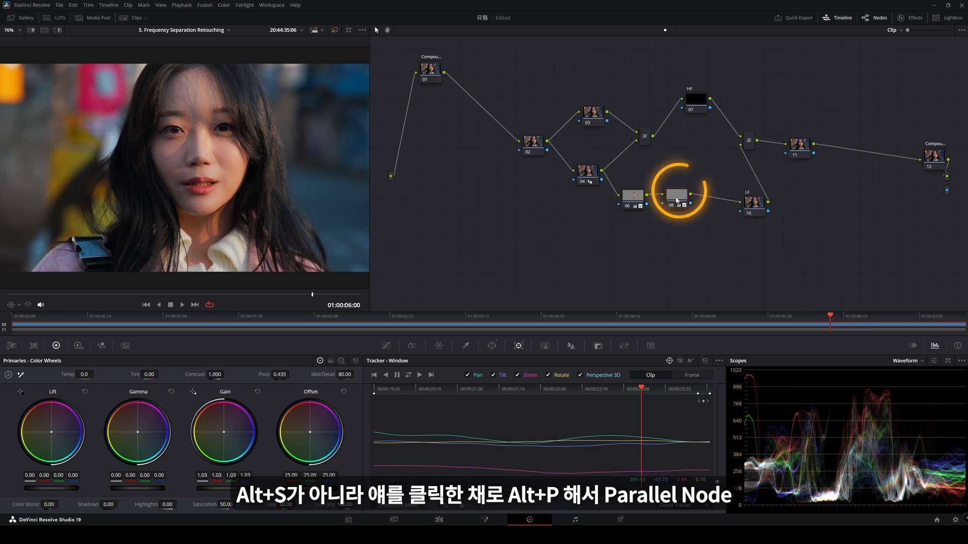
key("alt+p")
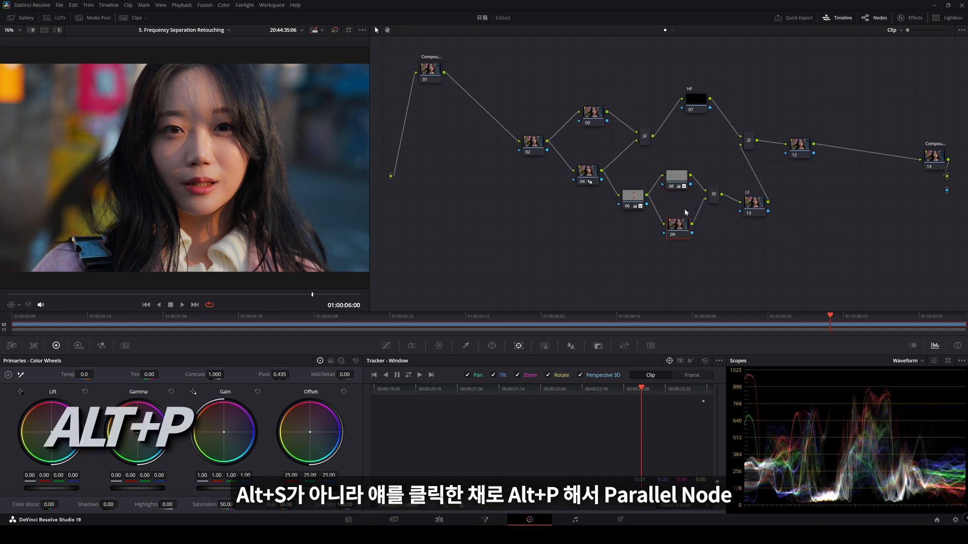
left_click_drag(676, 180, 677, 183)
left_click_drag(673, 224, 675, 216)
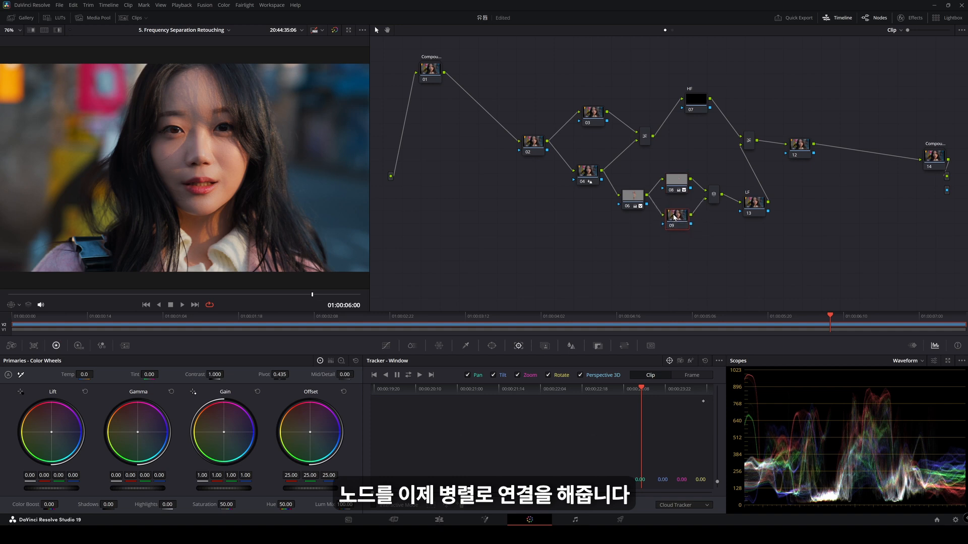
- Draw a closed curve window on node 09 around the bridge, tip and lit side of the nose
left_click(491, 346)
left_click(477, 379)
scroll(345, 242, "up", 4)
left_click(209, 82)
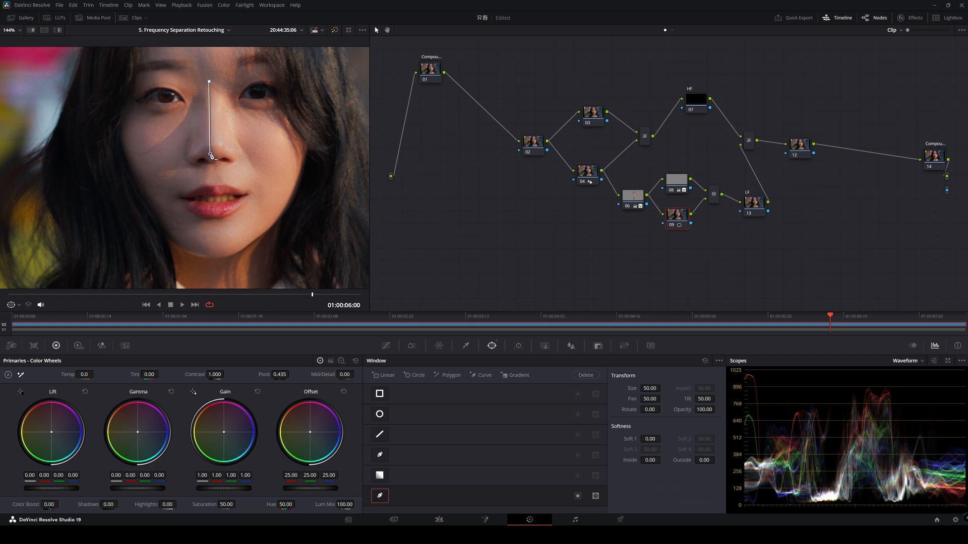
left_click(222, 158)
left_click(234, 161)
left_click(242, 154)
left_click_drag(248, 137, 245, 127)
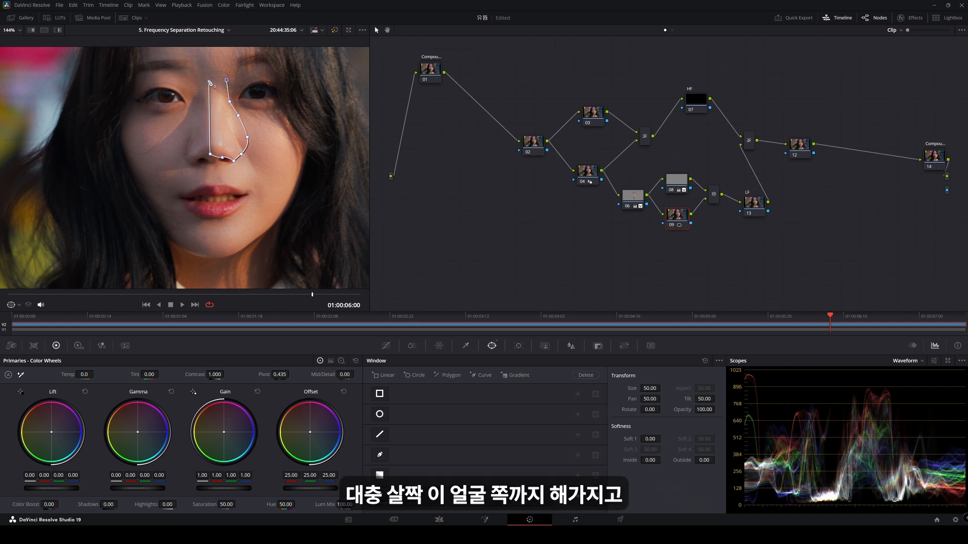
left_click(210, 82)
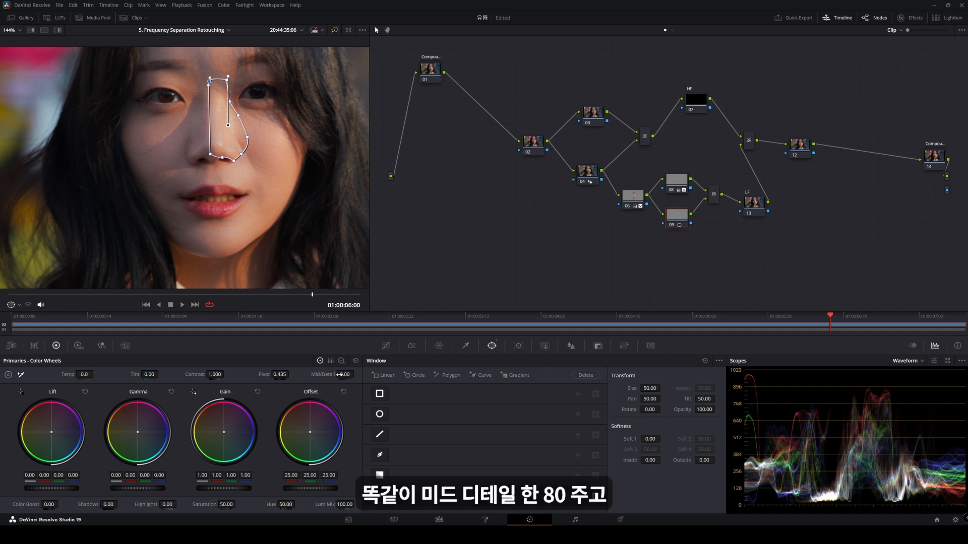
- Set node 09's Mid/Detail to 80 and soften the nose window with Soft 1 at 2.00, Inside at 0.68 and Outside at 0.80
type("80")
key("Return")
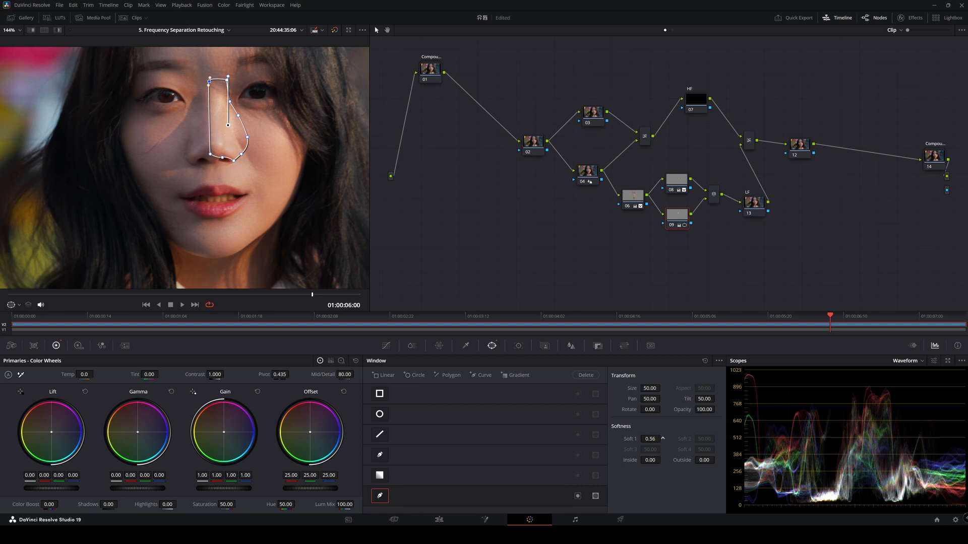
left_click(672, 182)
left_click(676, 216)
left_click_drag(662, 460, 662, 460)
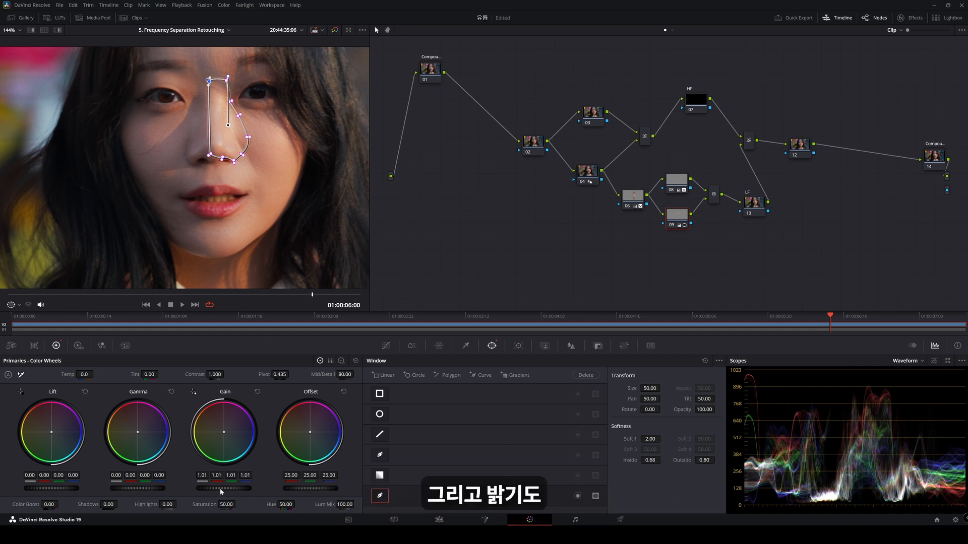
- Raise node 09's master Gain to 1.03 and track the nose window through the clip in both directions
left_click_drag(220, 489, 220, 489)
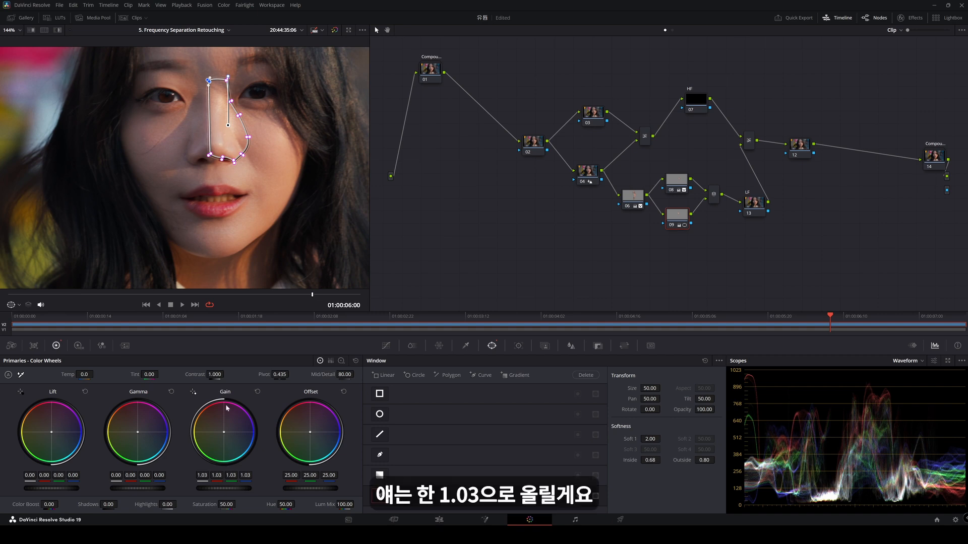
left_click(518, 345)
left_click(407, 376)
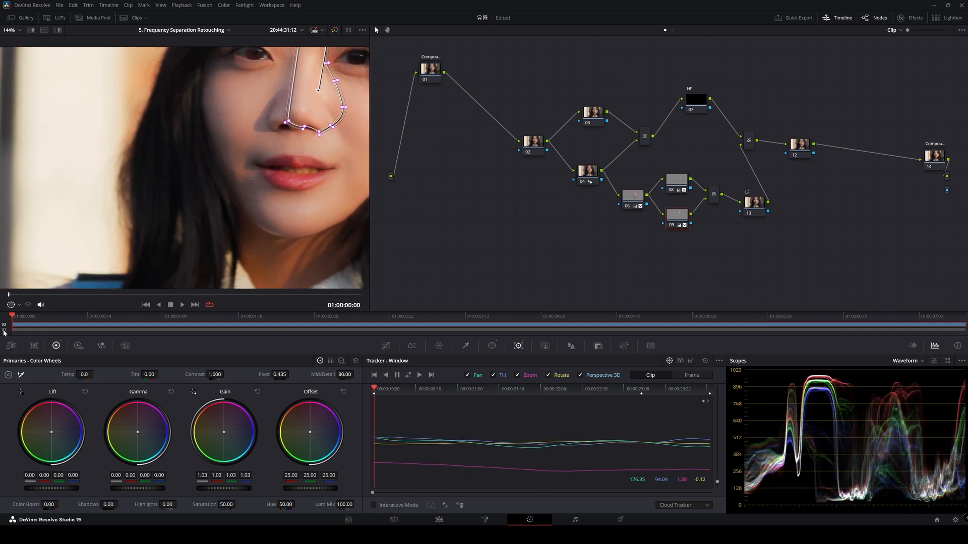
- Fit the frame in the viewer, hide the window overlay and examine the nose and cheek highlights at 01:00:05:11 and 01:00:06:00
key("shift+z")
left_click(20, 305)
left_click(26, 317)
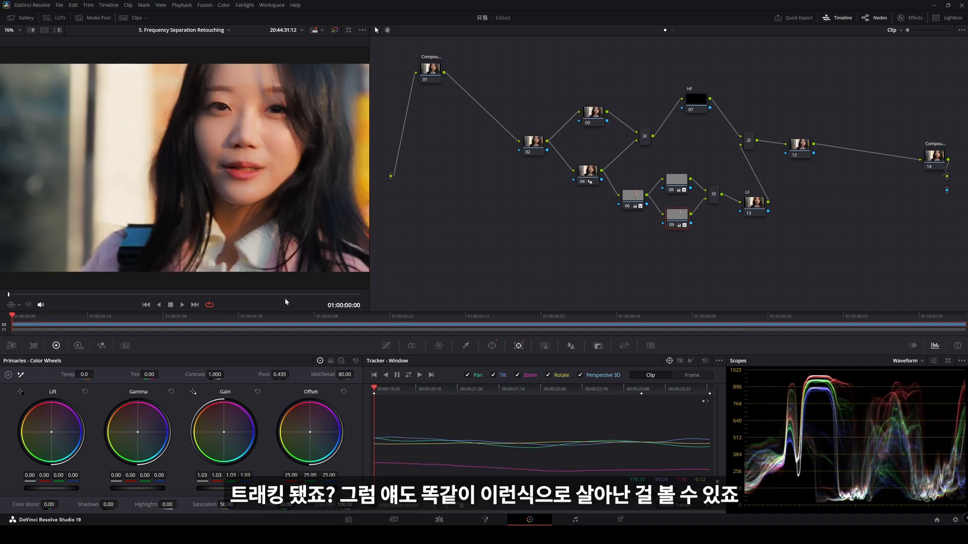
left_click(285, 295)
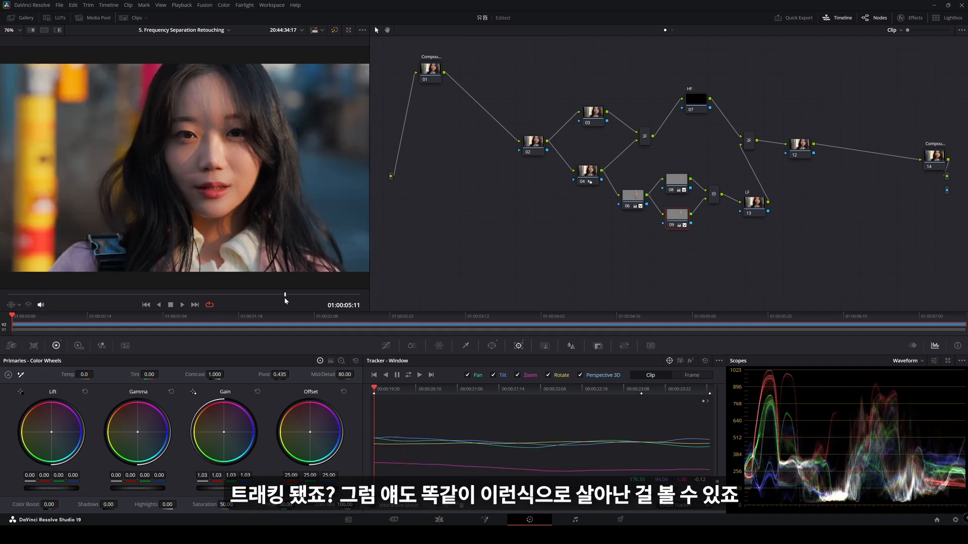
left_click(312, 295)
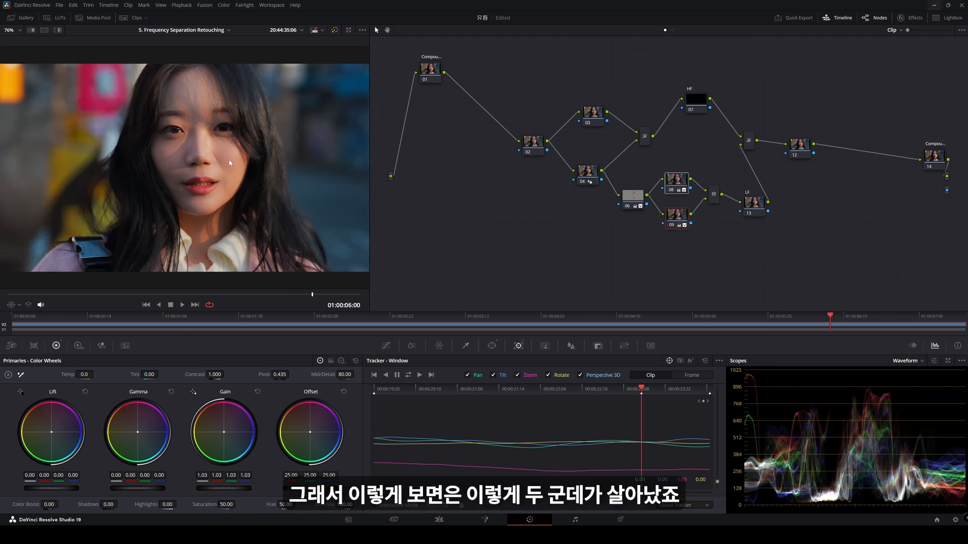
- Highlight node 08's selection, sample the cheek skin with the HSL qualifier and raise its Luminance Low to 63.4
left_click(679, 185)
left_click(57, 30)
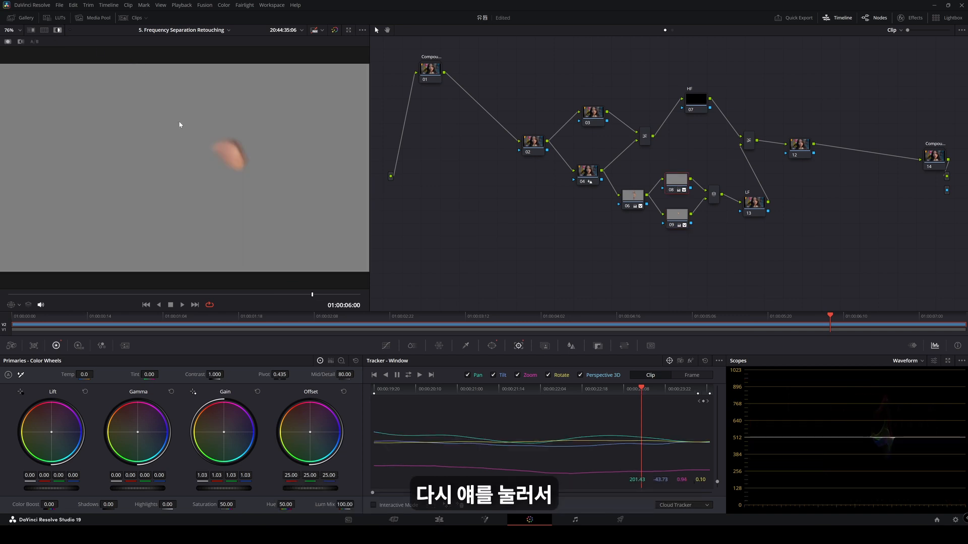
left_click(463, 345)
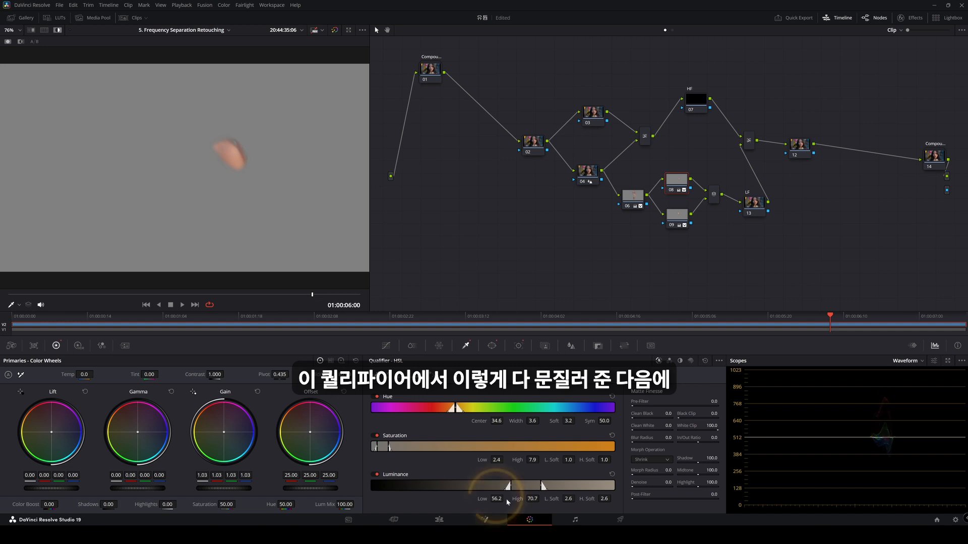
left_click_drag(496, 499, 506, 498)
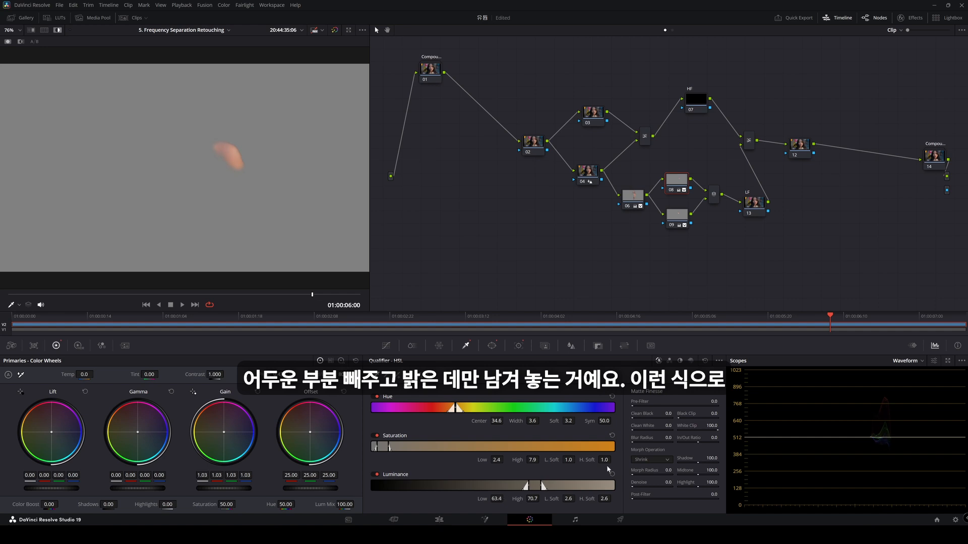
- Set node 08's matte Blur Radius to 8.0 and Denoise to 9.1, and turn the highlight view off to compare the cheek
mouse_move(668, 437)
left_mouse_down()
mouse_move(683, 438)
mouse_move(657, 438)
left_mouse_up()
left_click_drag(646, 486, 671, 486)
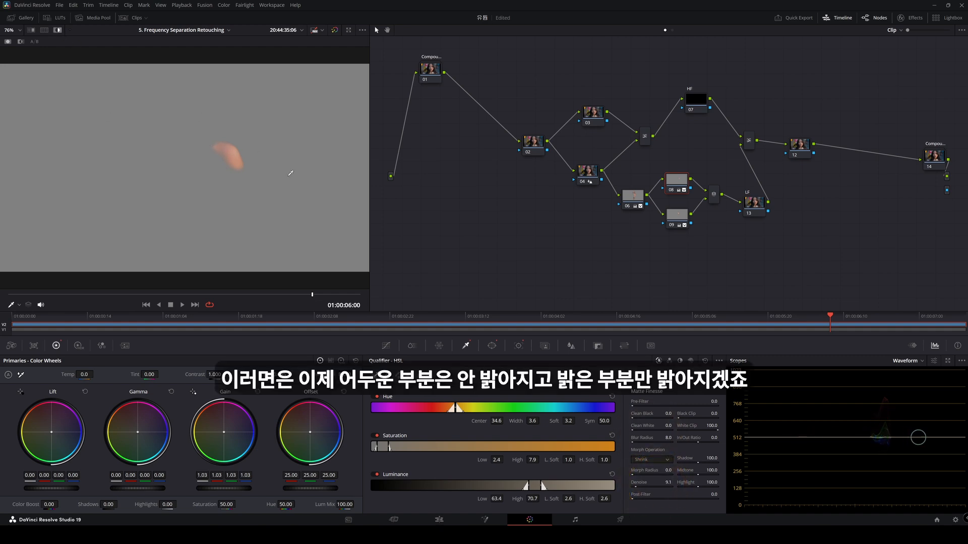
left_click(58, 30)
scroll(263, 157, "up", 3)
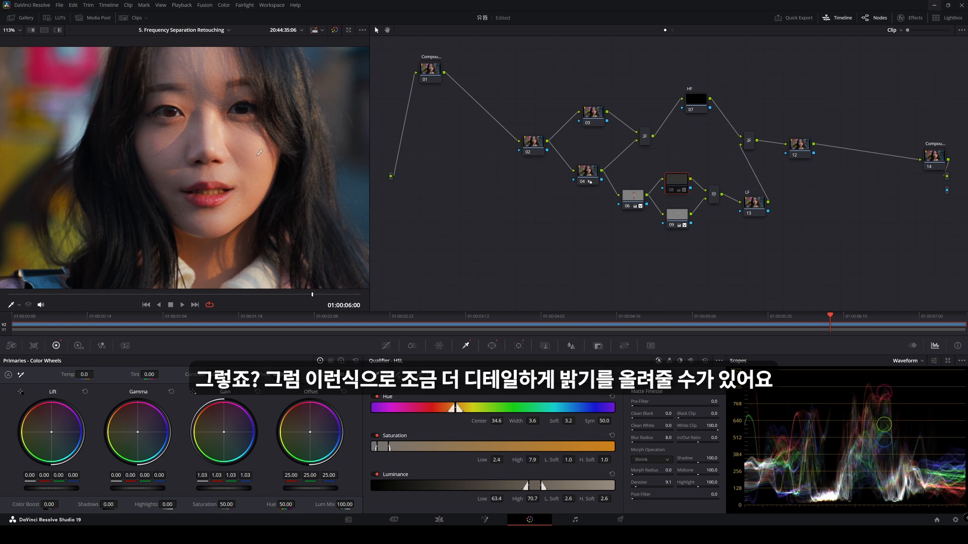
- Highlight node 09's selection, sample the nose skin with the HSL qualifier and raise its Luminance Low to 58.3
left_click(668, 220)
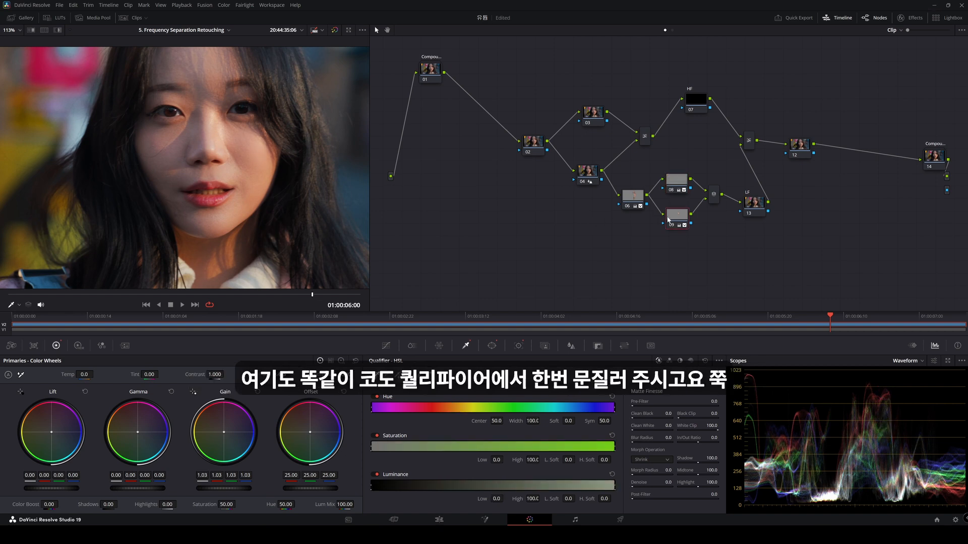
left_click(58, 30)
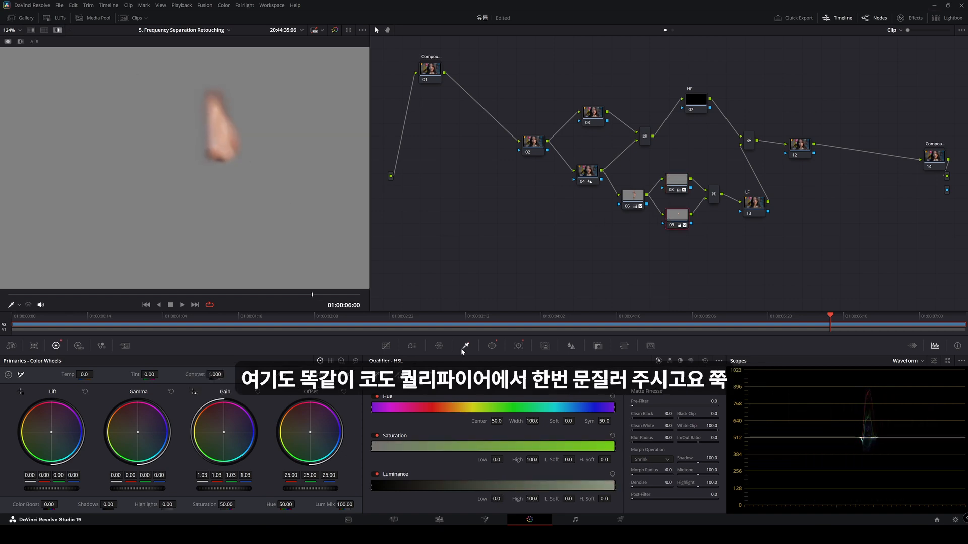
mouse_move(217, 110)
left_mouse_down()
mouse_move(224, 143)
mouse_move(210, 128)
mouse_move(221, 109)
mouse_move(228, 141)
mouse_move(217, 124)
left_mouse_up()
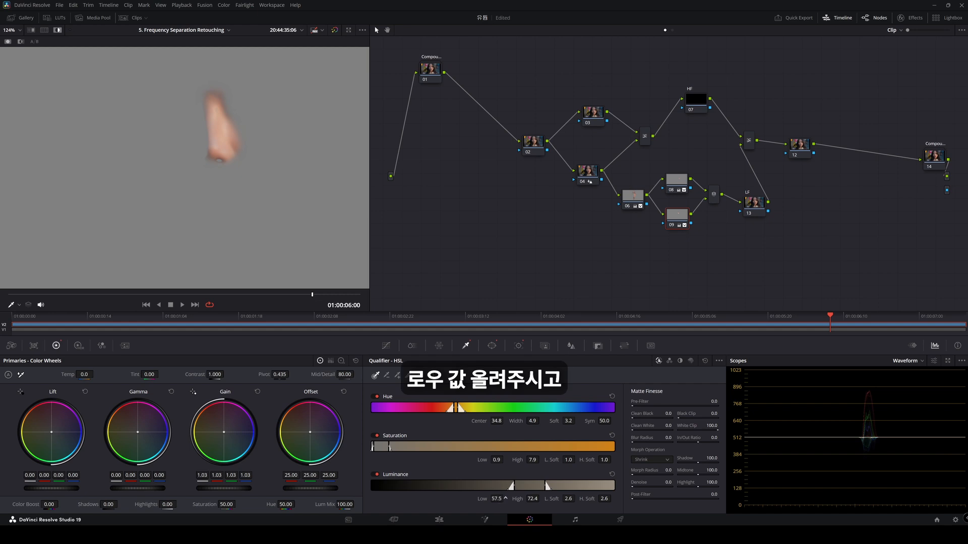
left_click_drag(505, 499, 505, 499)
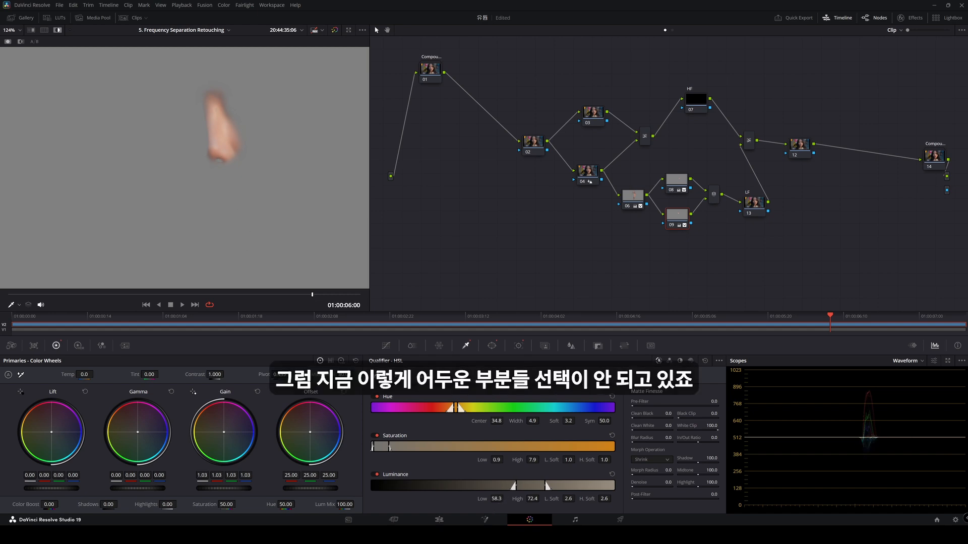
- Raise node 09's Luminance Low to 63.7, set matte Blur Radius to 10.9 and Denoise to 6.0, and turn the highlight view off
left_click_drag(505, 499, 505, 497)
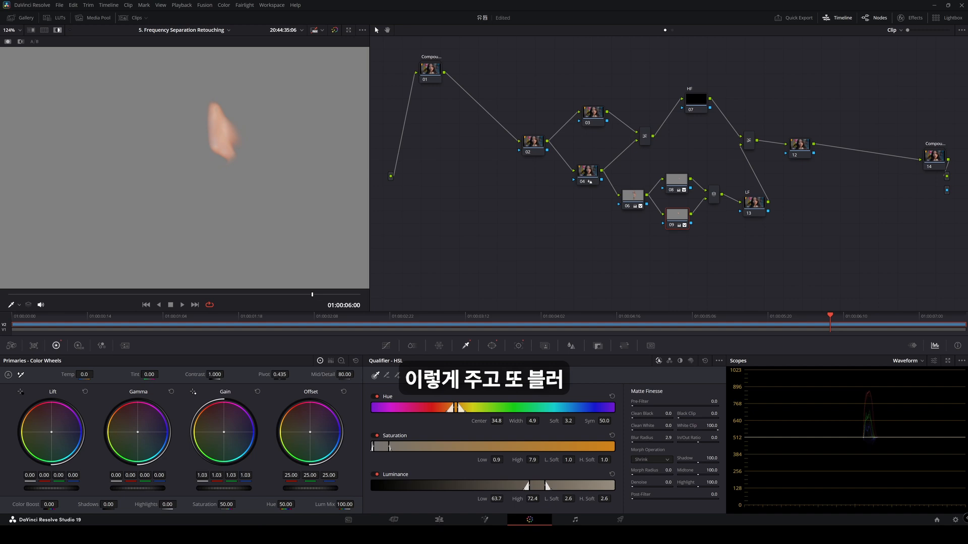
left_click_drag(668, 437, 670, 437)
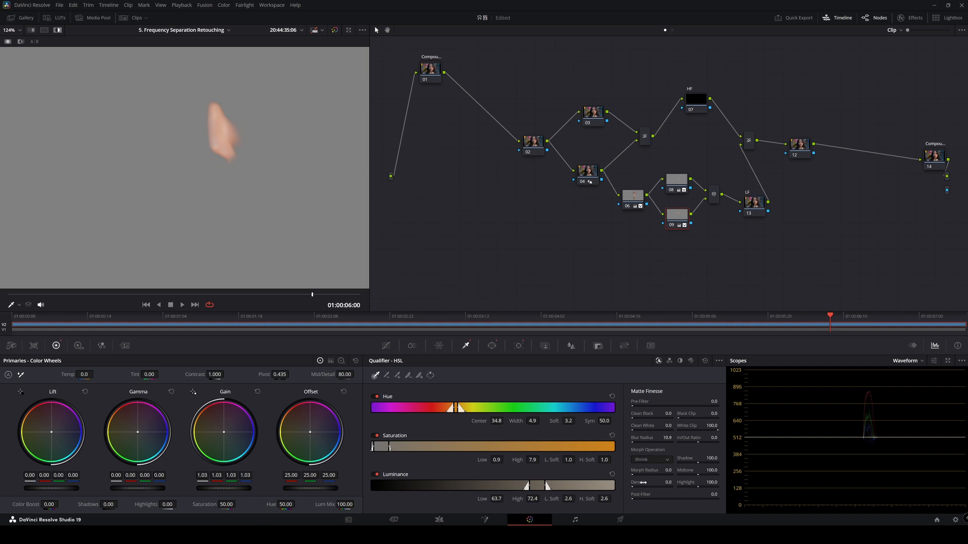
left_click_drag(643, 482, 650, 482)
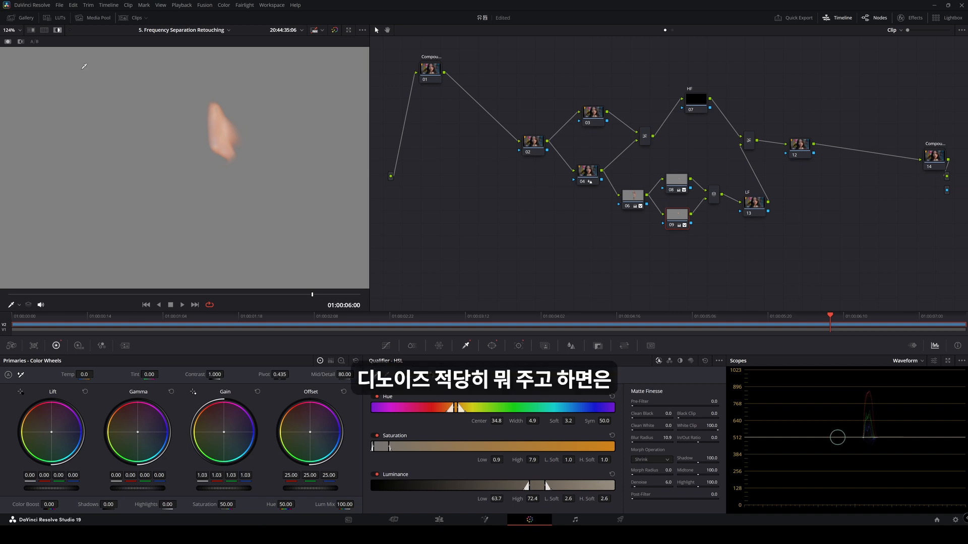
key("shift+h")
scroll(242, 126, "up", 2)
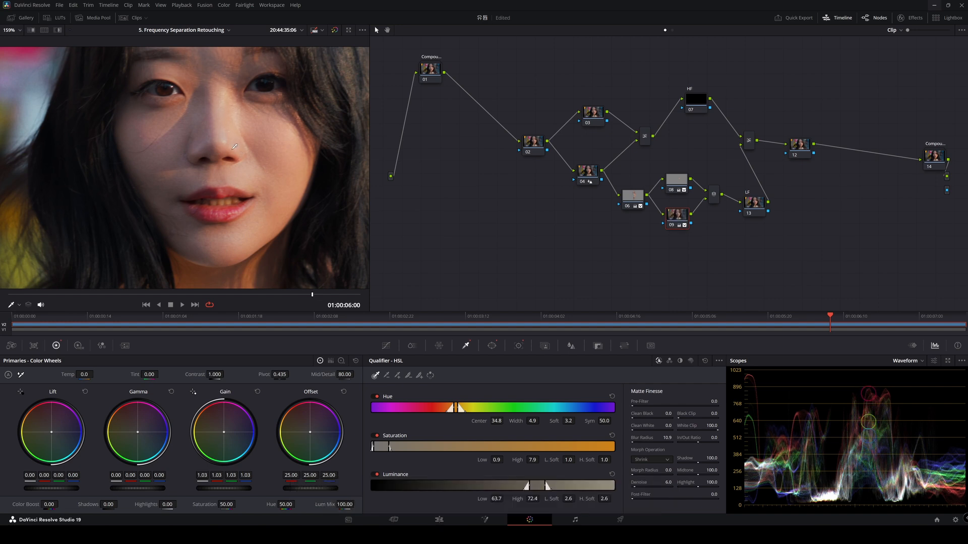
- Toggle node 09 off and on to compare the nose highlight, finishing with the whole frame fitted in the viewer
key("ctrl+d")
key("ctrl+d")
key("ctrl+d")
key("ctrl+d")
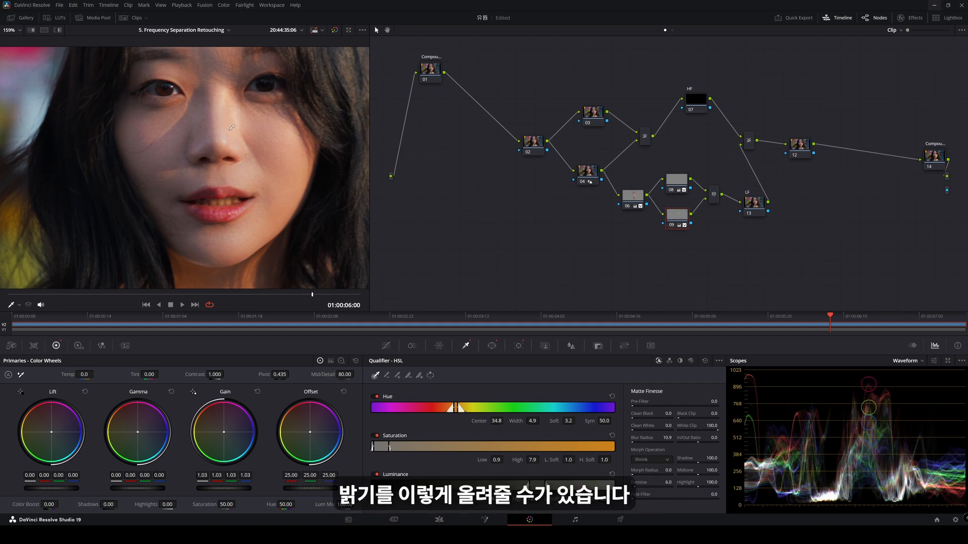
key("shift+z")
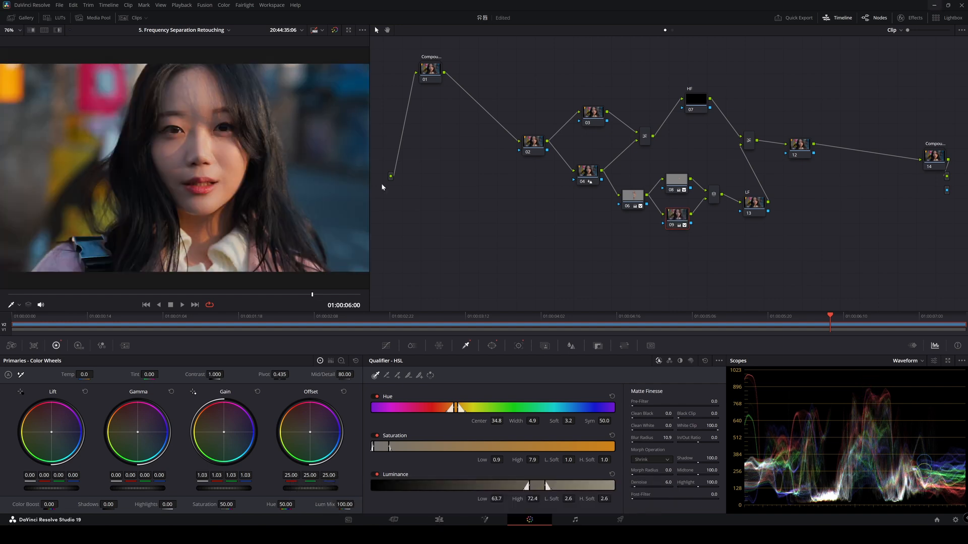
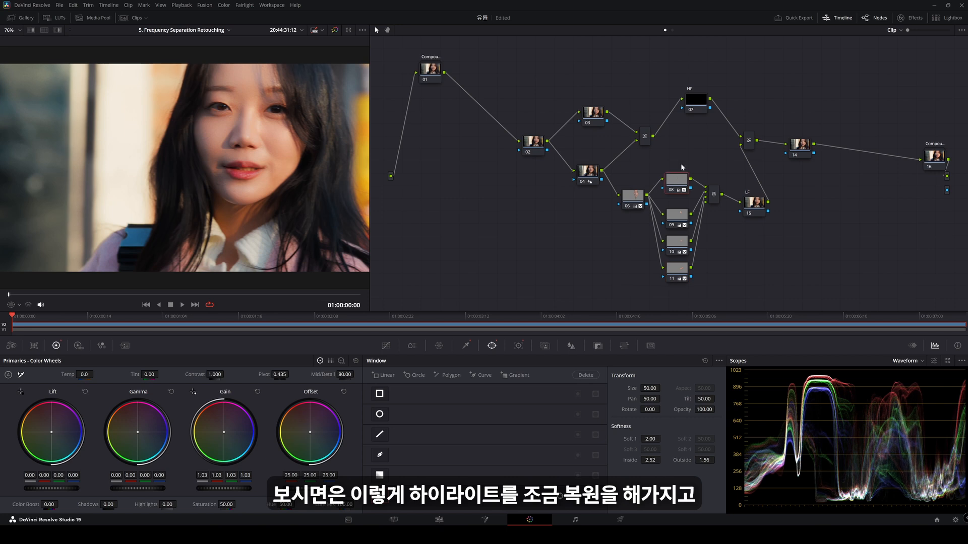
- Toggle nodes 08 to 11 together at 01:00:00:00 and 01:00:05:20, play the clip and examine the restored face highlights
left_click_drag(680, 163, 682, 300)
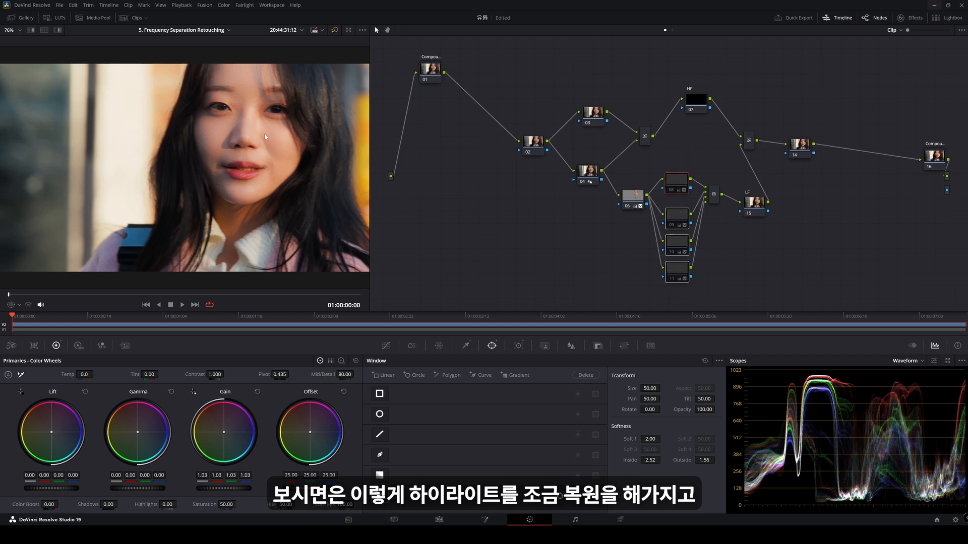
key("ctrl+d")
key("ctrl+d")
left_click_drag(274, 127, 266, 157)
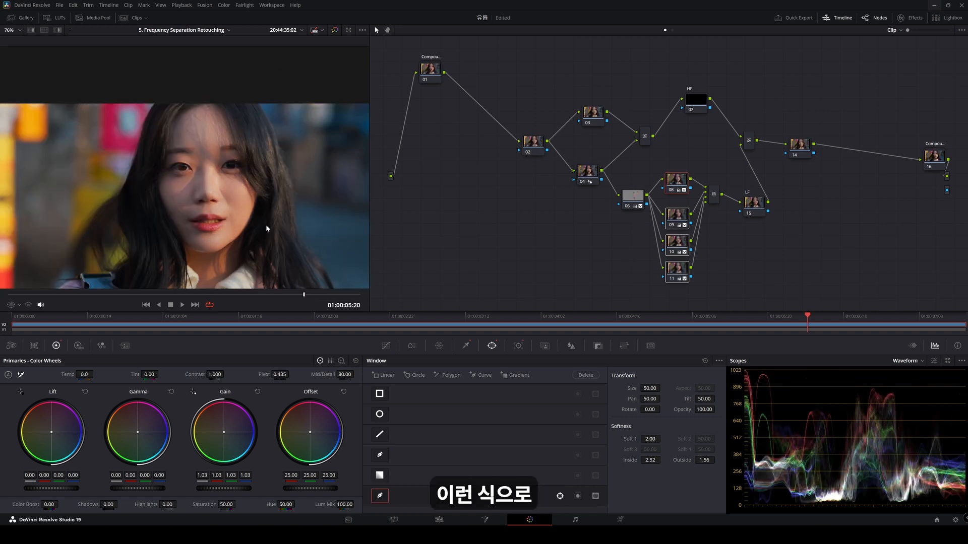
key("ctrl+d")
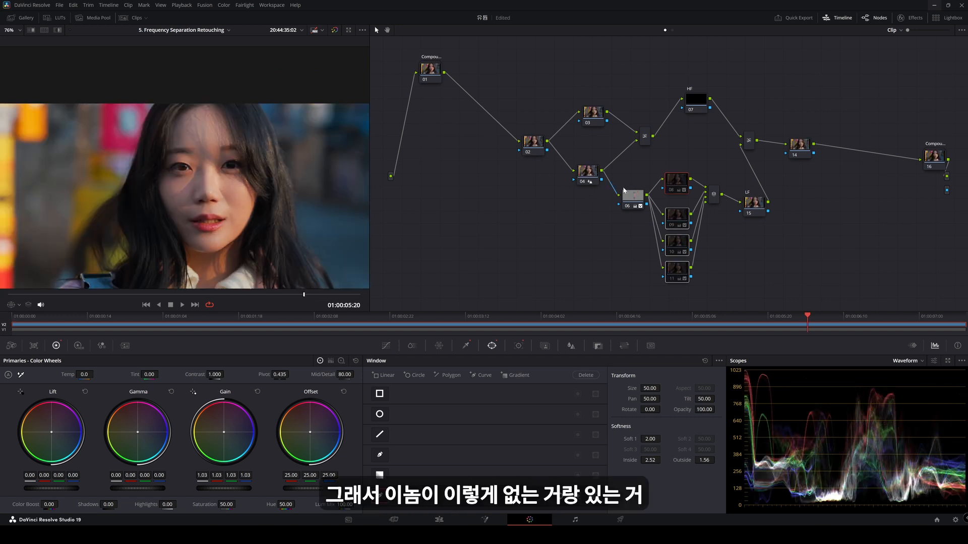
key("space")
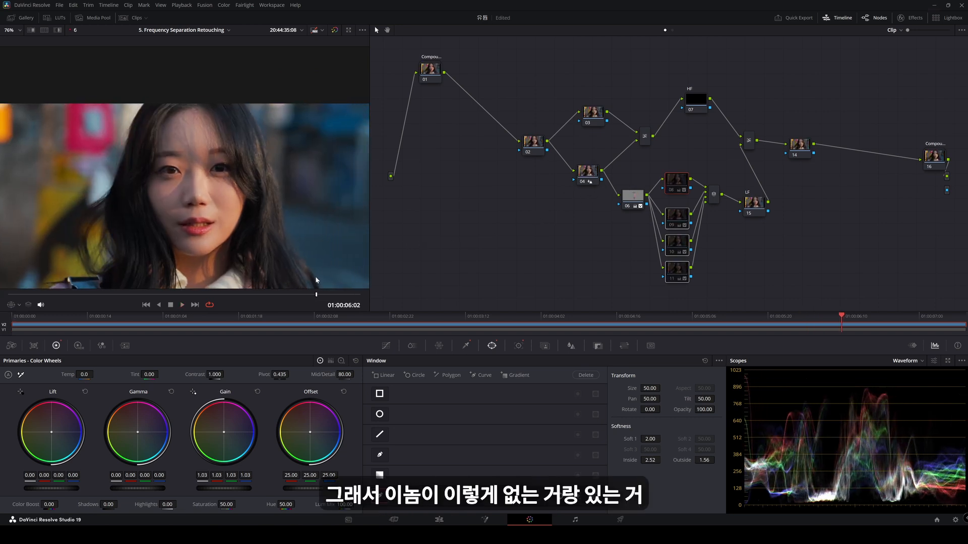
key("ctrl+d")
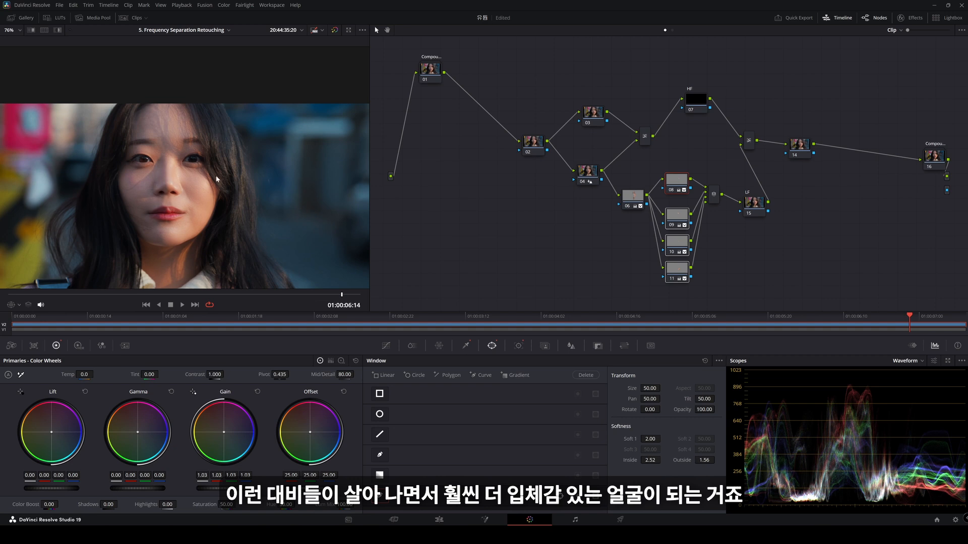
scroll(193, 184, "up", 3)
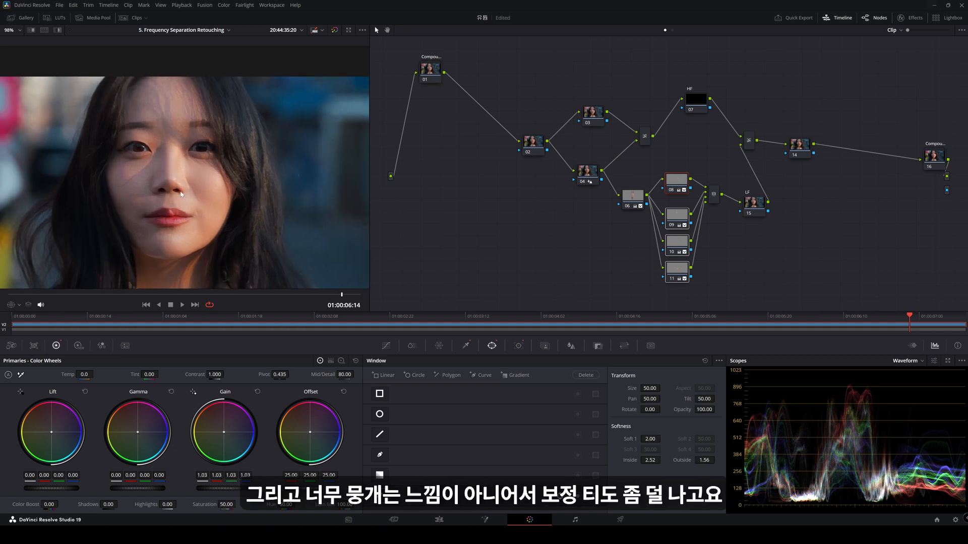
scroll(196, 180, "up", 1)
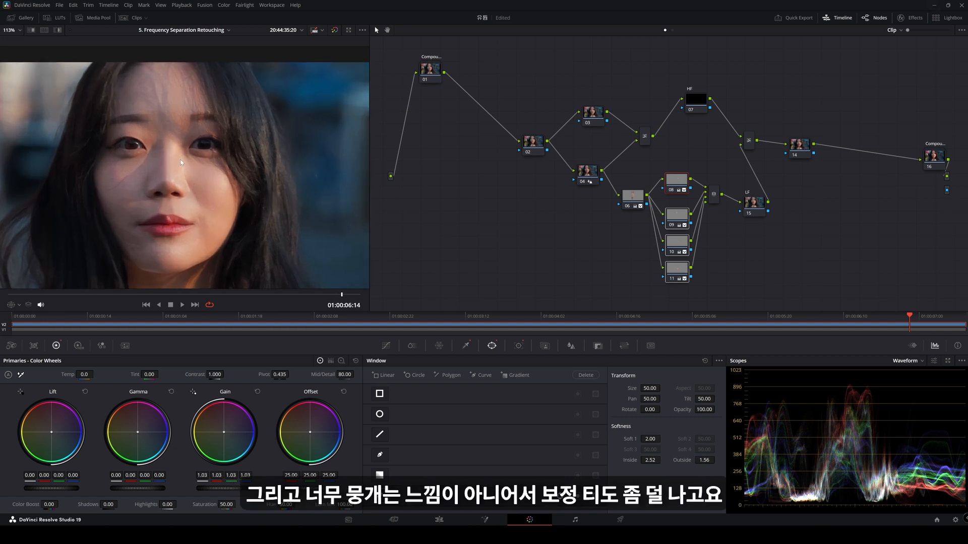
scroll(180, 160, "down", 4)
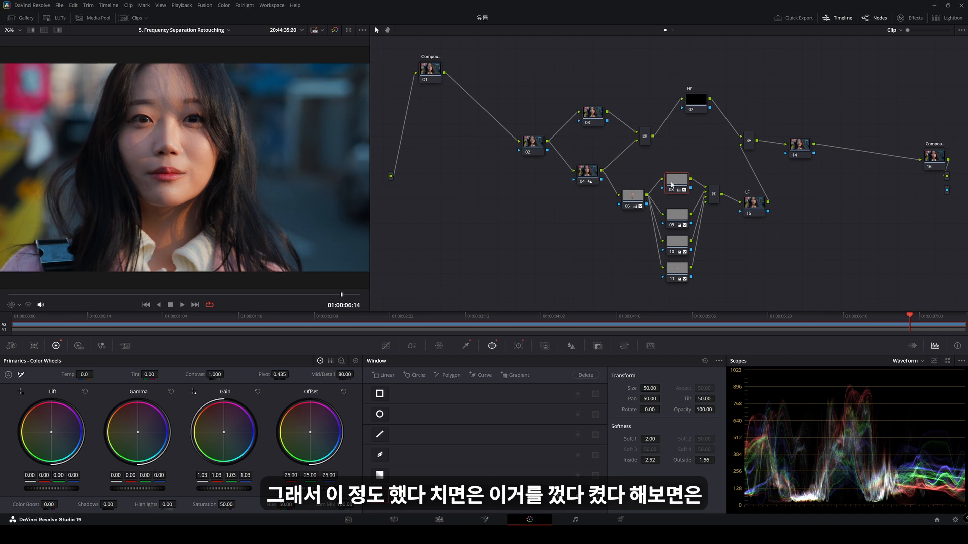
- Toggle all retouching nodes from 03 to 15 together to compare the skin before and after, including full-screen playback
left_click_drag(582, 82, 767, 285)
key("ctrl+d")
key("ctrl+d")
key("ctrl+d")
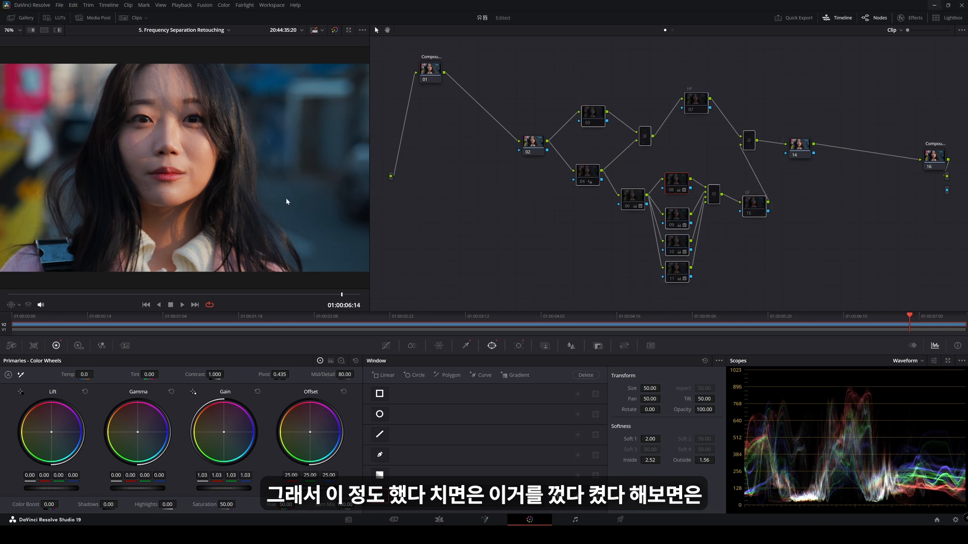
key("ctrl+d")
scroll(215, 173, "up", 4)
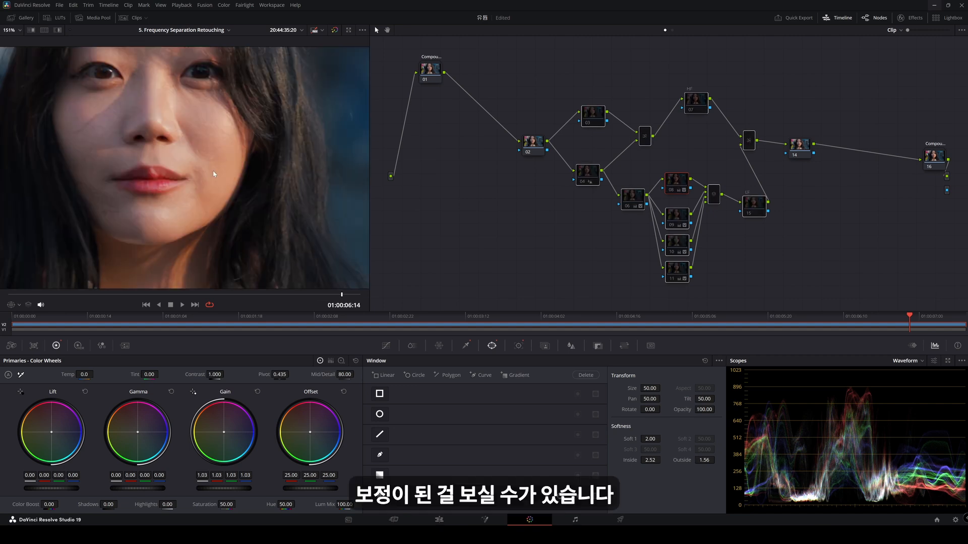
key("ctrl+d")
key("ctrl+f")
key("ctrl+d")
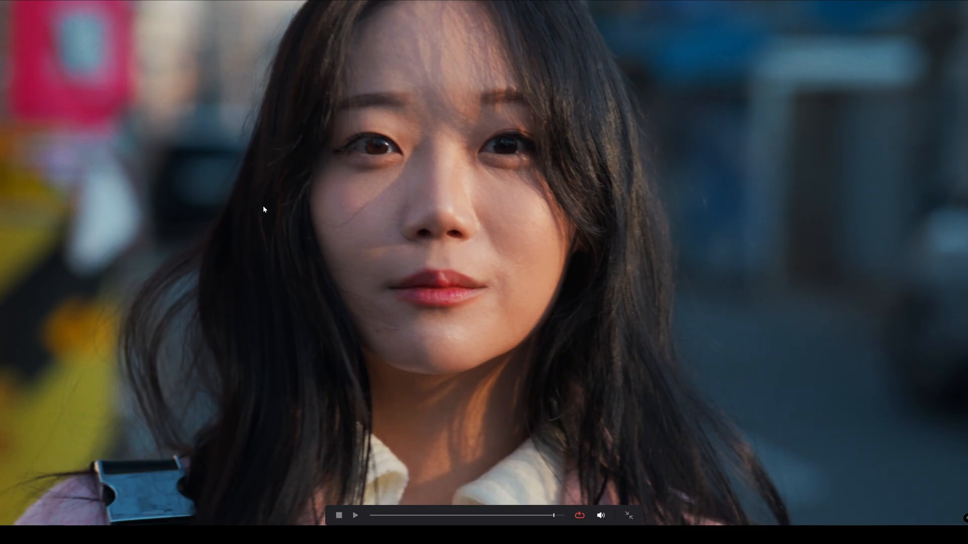
key("space")
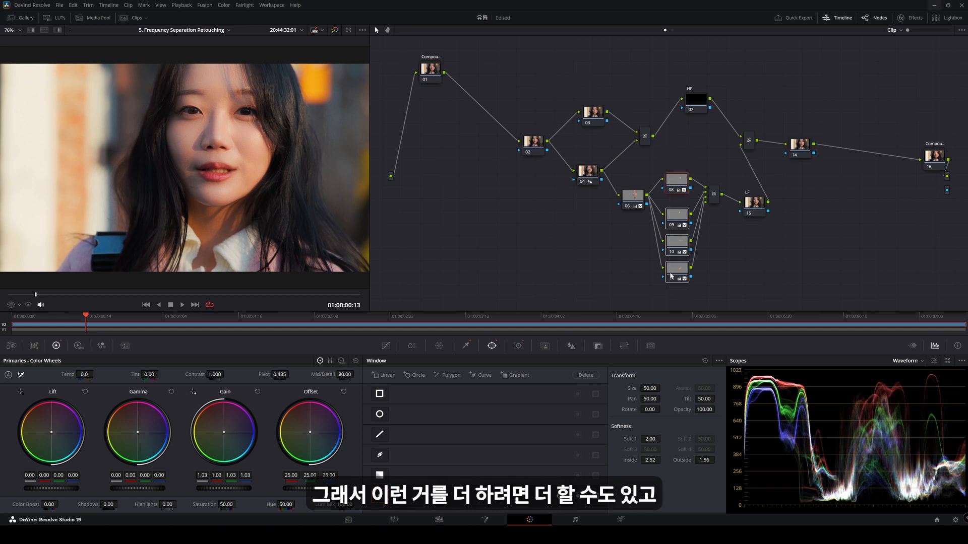
- Examine the chin and mouth skin up close at 01:00:00:13 and 01:00:06:12
scroll(225, 208, "up", 2)
scroll(225, 208, "up", 5)
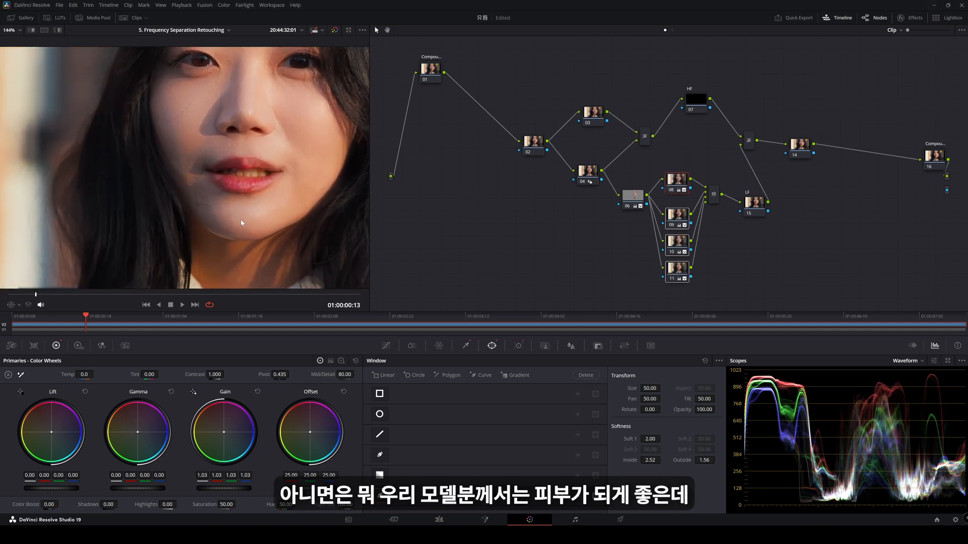
left_click_drag(246, 234, 245, 190)
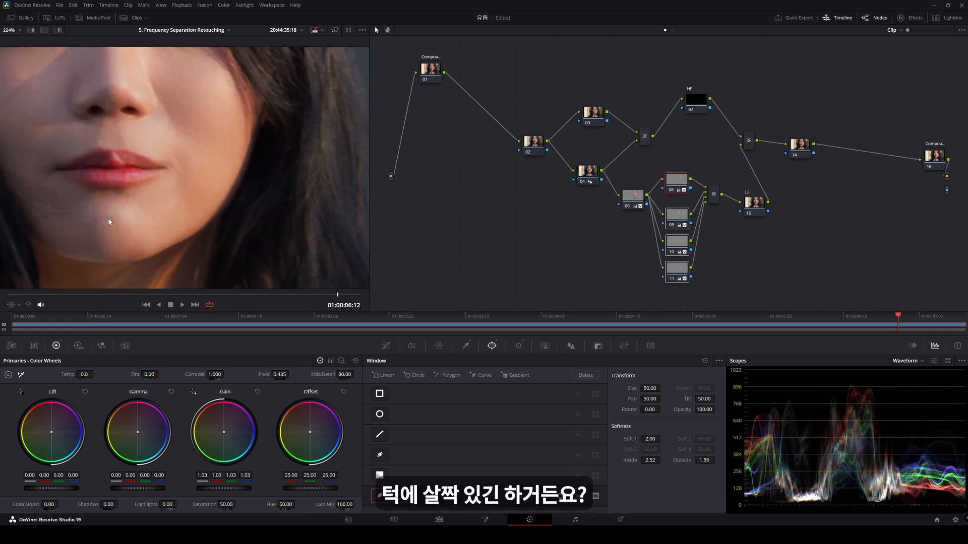
scroll(103, 221, "up", 2)
scroll(130, 212, "down", 5)
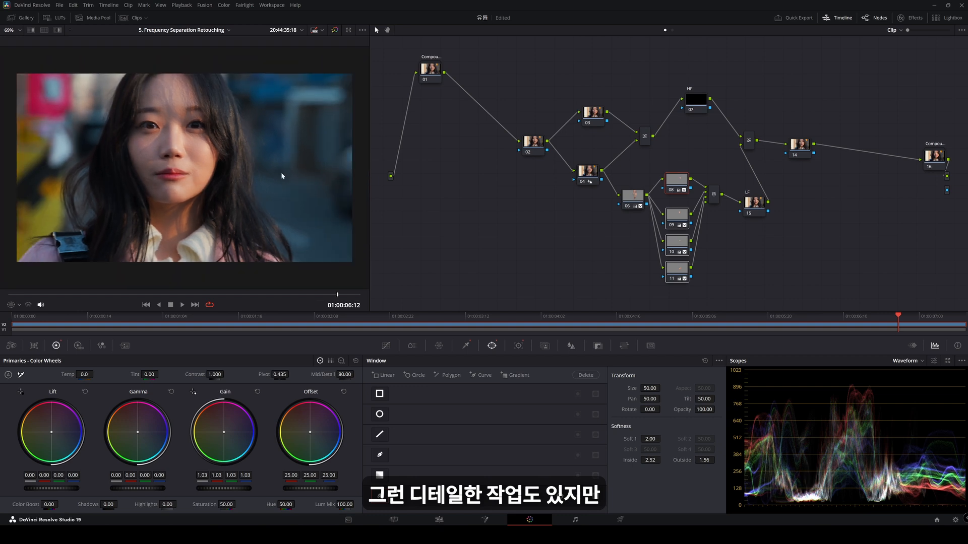
scroll(312, 158, "up", 1)
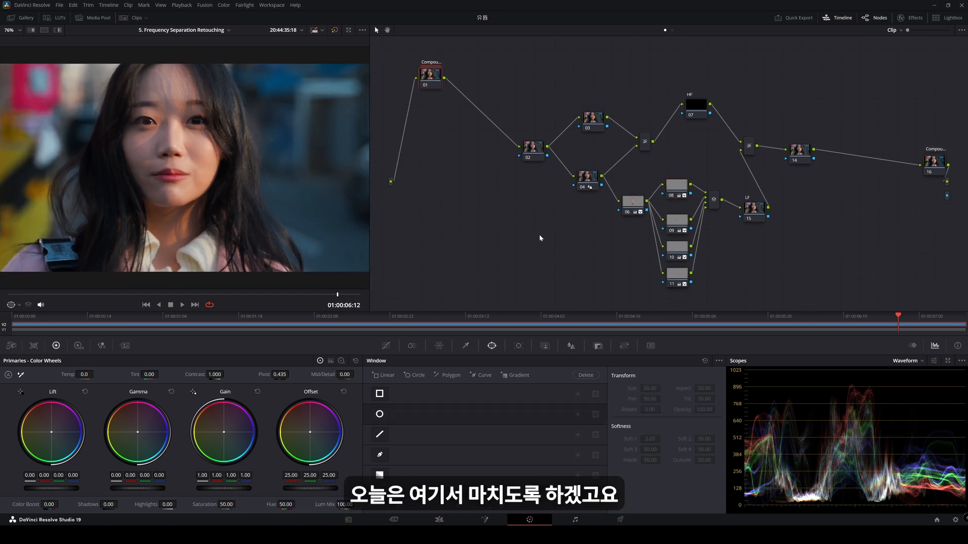
- Move the retouching node group from 02 to 15 higher in the node graph and hide the window overlay
left_click_drag(513, 79, 778, 295)
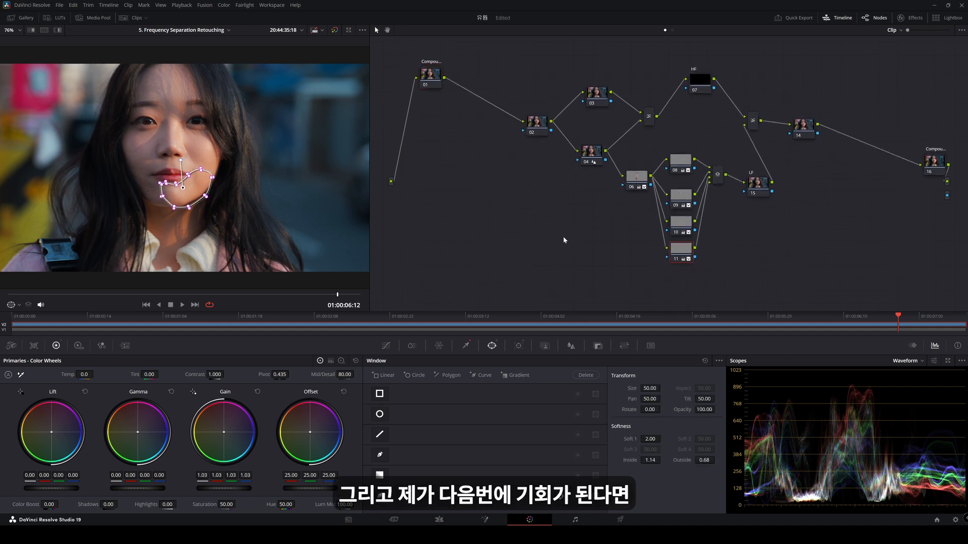
left_click(20, 303)
left_click(20, 318)
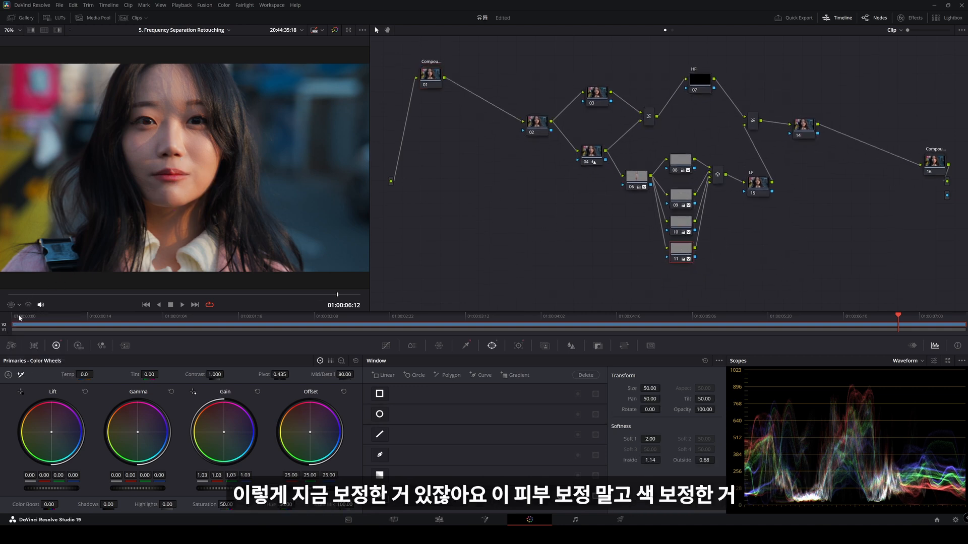
- Show the contents of compound node 01 and bypass its grading nodes to view the ungraded log image
right_click(434, 78)
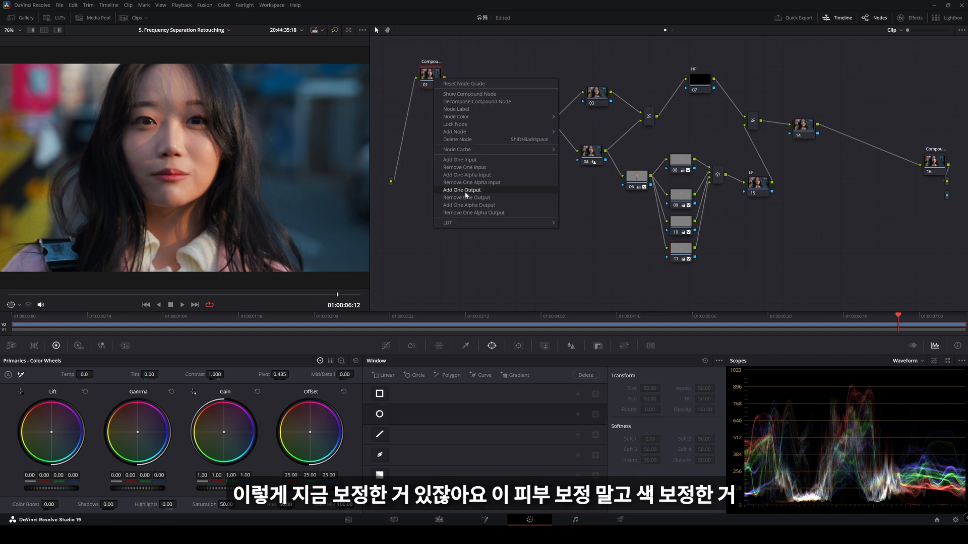
left_click(468, 94)
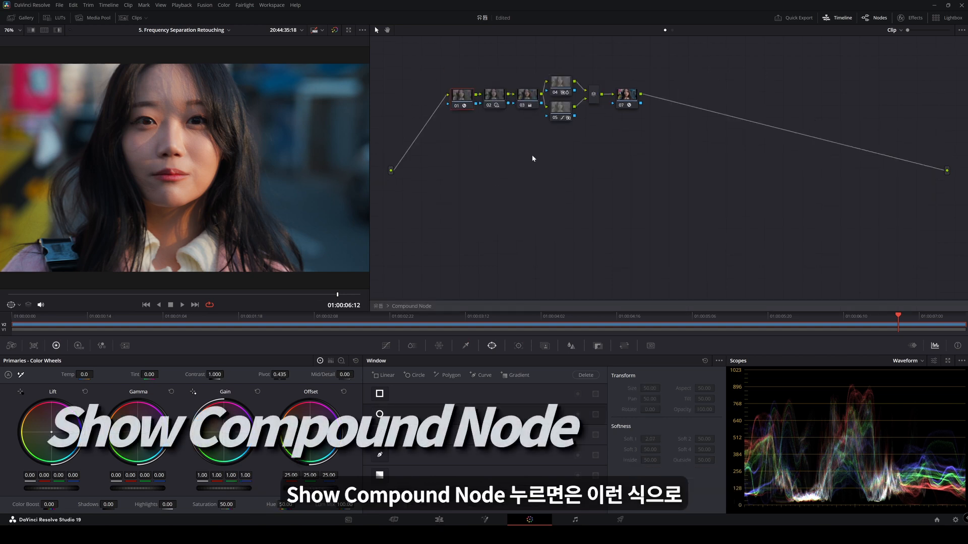
left_click(620, 126)
left_click_drag(505, 91, 640, 164)
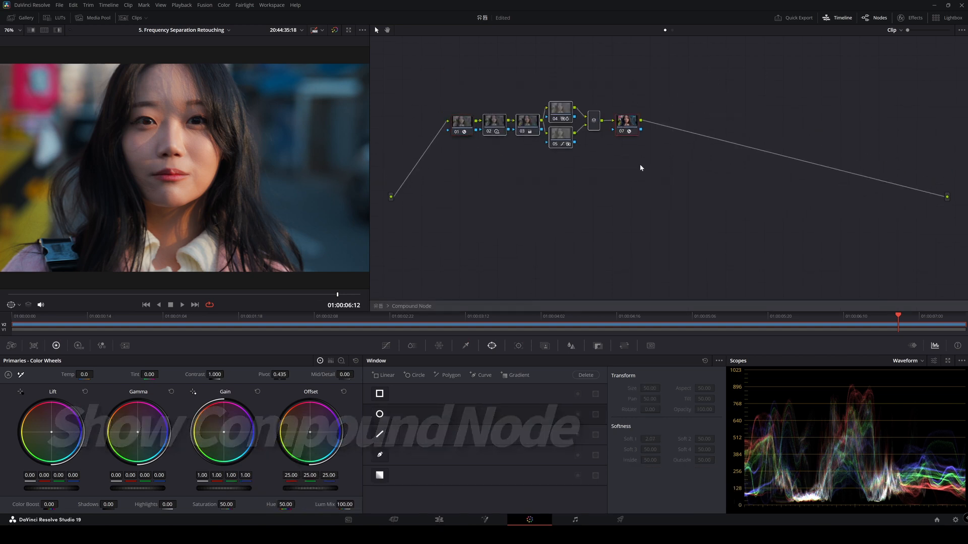
key("ctrl+d")
left_click(600, 172)
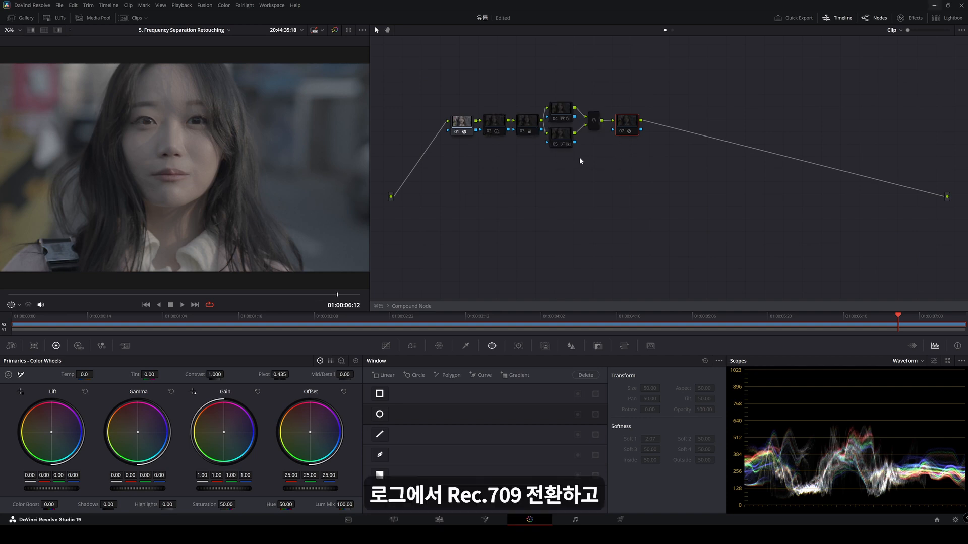
- Re-enable the compound's grading nodes and compare the contributions of node 03 and parallel nodes 04 and 05
key("ctrl+d")
left_click(524, 126)
key("ctrl+d")
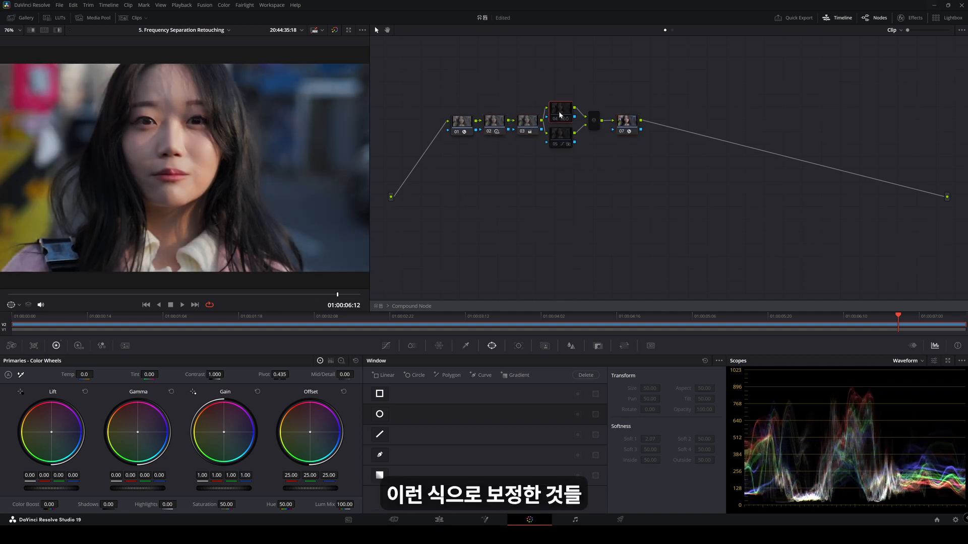
key("ctrl+d")
left_click(560, 134)
key("ctrl+d")
left_click(594, 121)
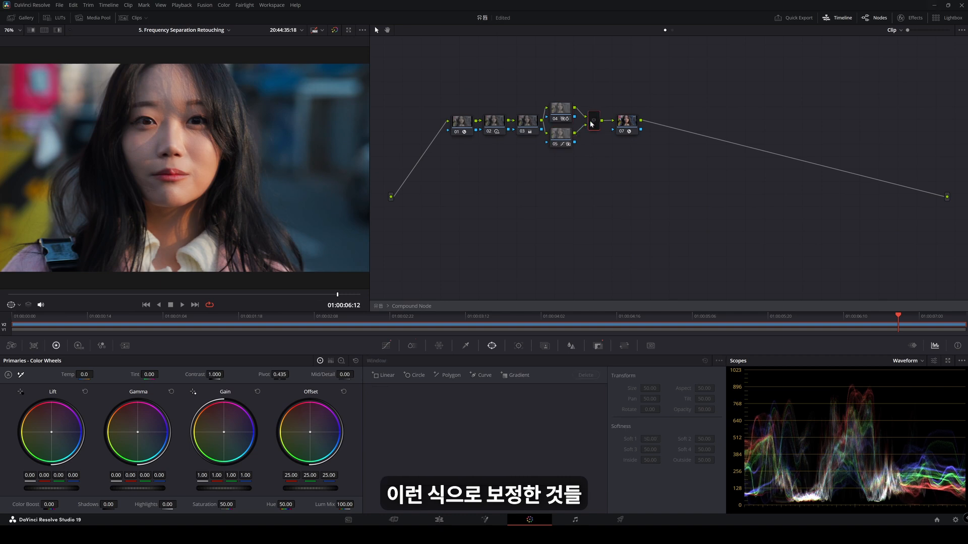
- Move the compound's nodes 01 to 07 to the middle of its graph and return to the main node graph
left_click_drag(461, 90, 629, 181)
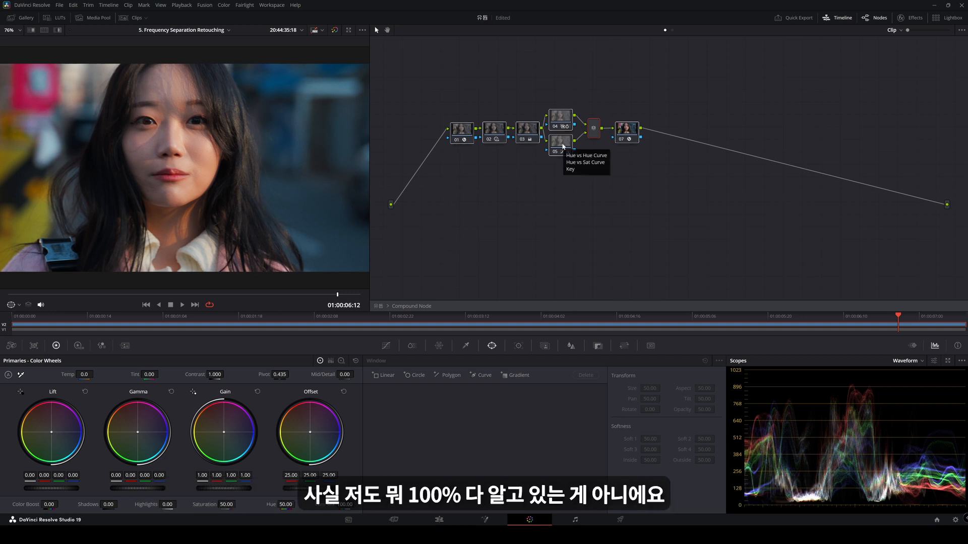
left_click(563, 147)
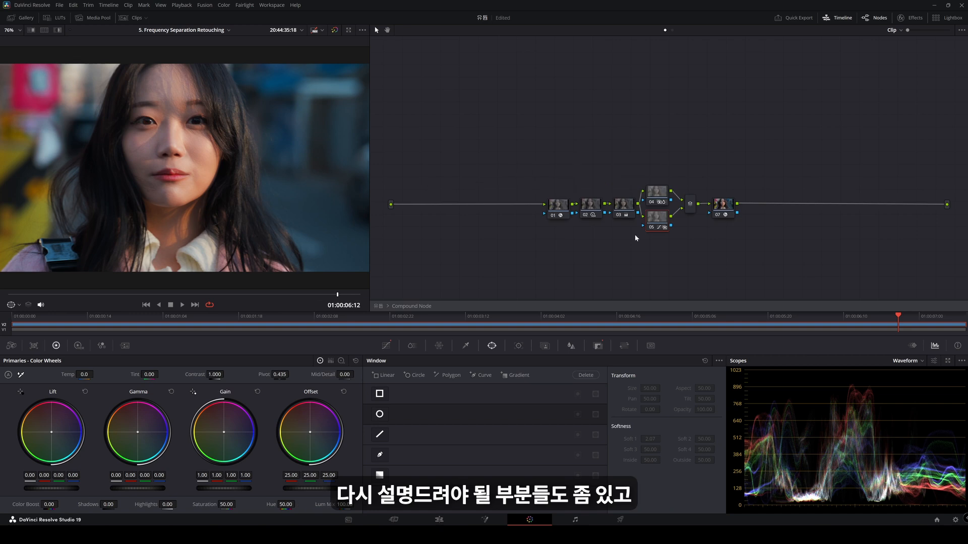
left_click(381, 306)
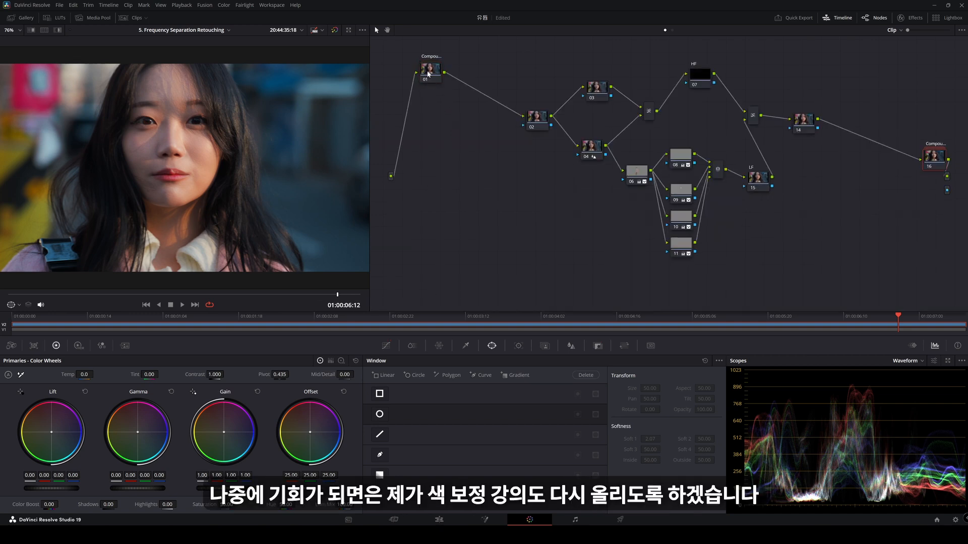
- Lower compound node 01 to the source input's height and select the retouching nodes from 02 to 15 for repositioning
left_click_drag(428, 74, 457, 167)
left_click_drag(514, 58, 816, 255)
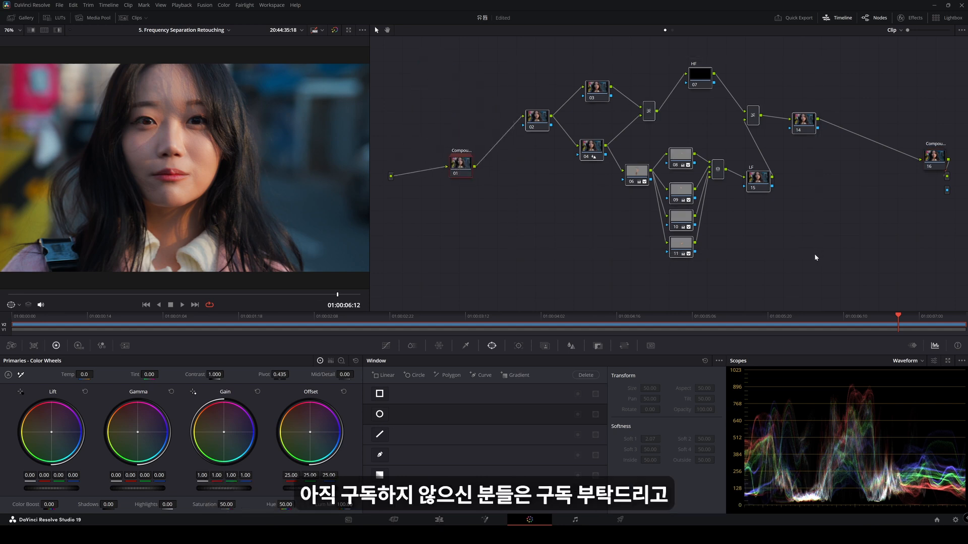